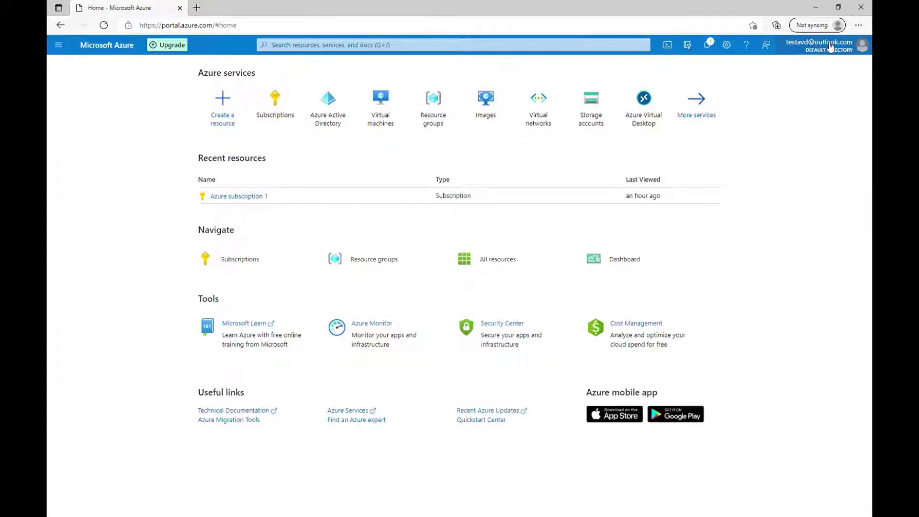
Review Azure subscription 1's details and directory domain, then return to the home page
{"action": "left_click", "coordinate": [284, 103]}
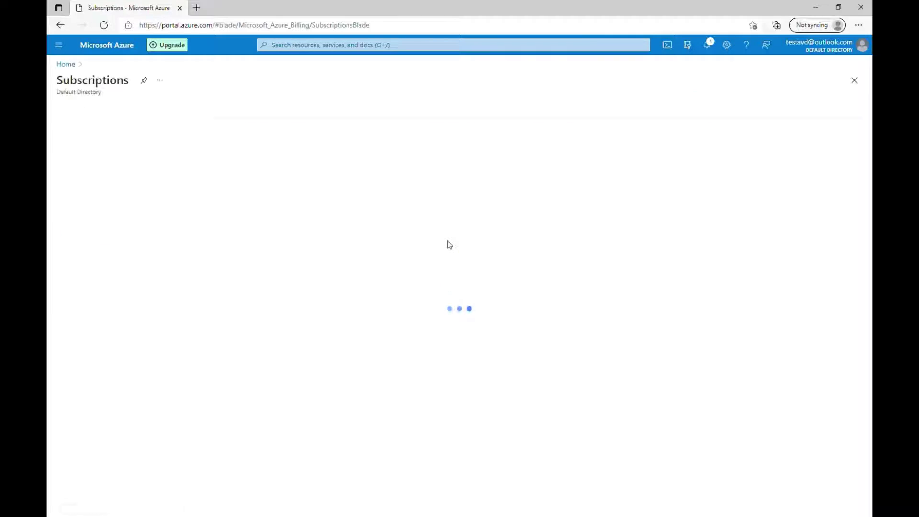
{"action": "left_click", "coordinate": [117, 232]}
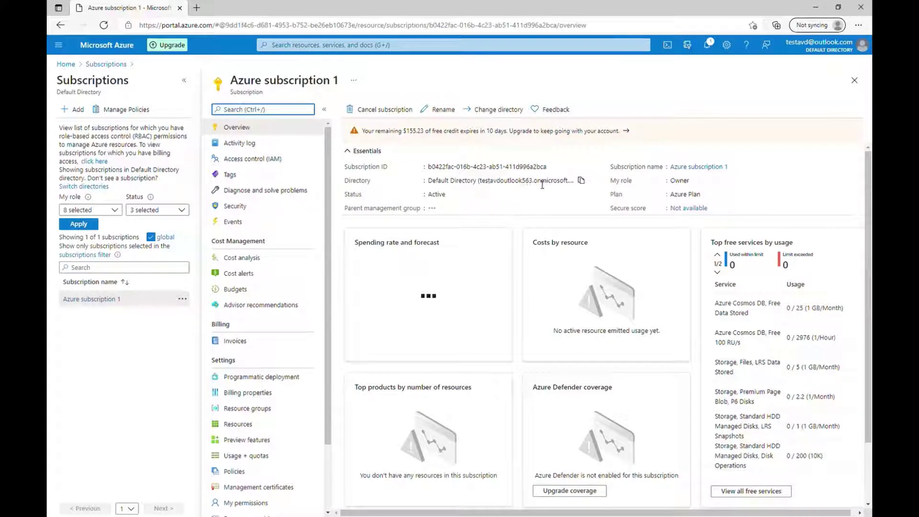
{"action": "left_click_drag", "start_coordinate": [540, 185], "coordinate": [569, 185]}
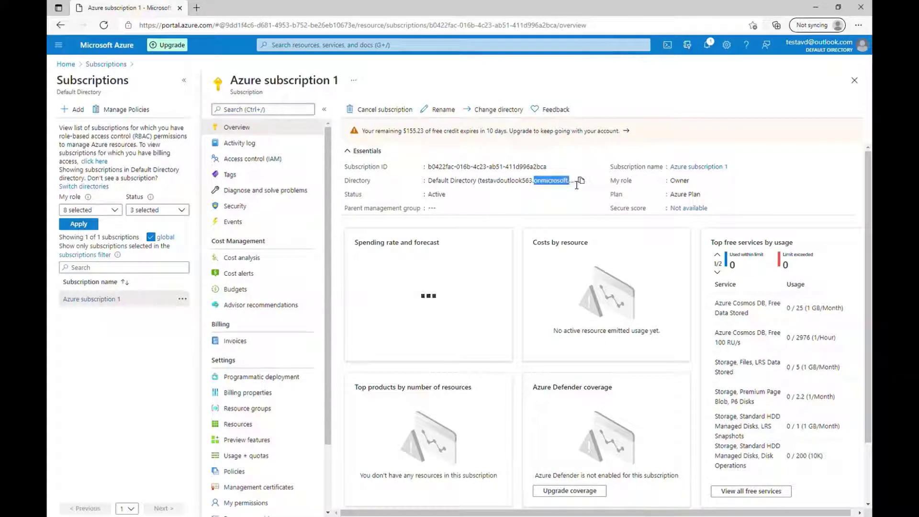
{"action": "left_click", "coordinate": [531, 201]}
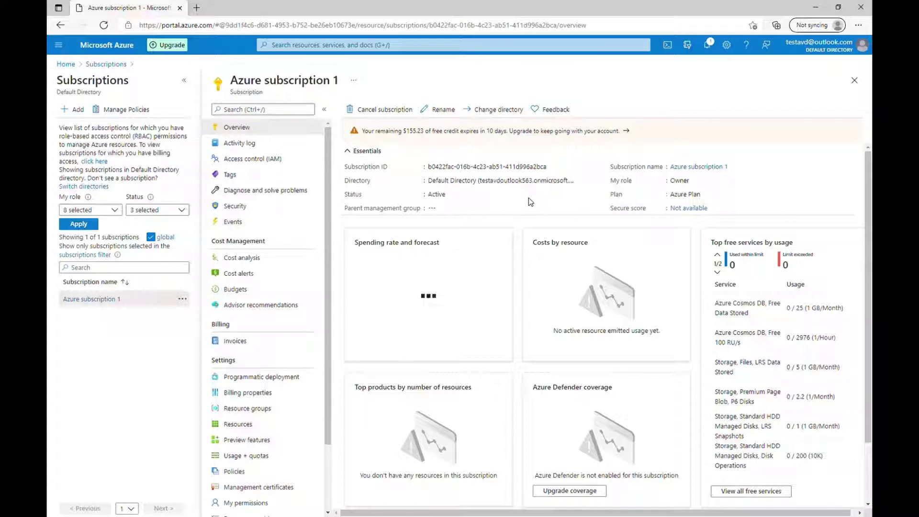
{"action": "left_click", "coordinate": [66, 64]}
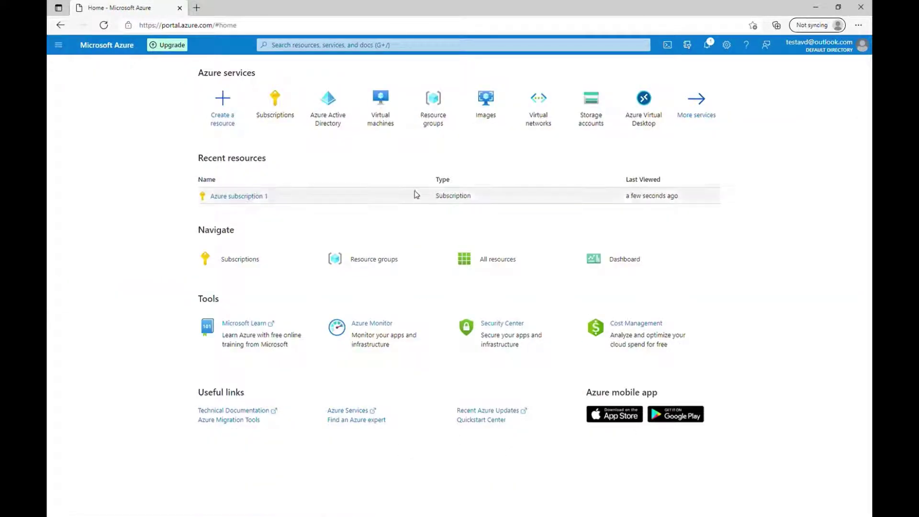
Start a new virtual network in a new resource group named VnetRG
{"action": "left_click", "coordinate": [545, 114]}
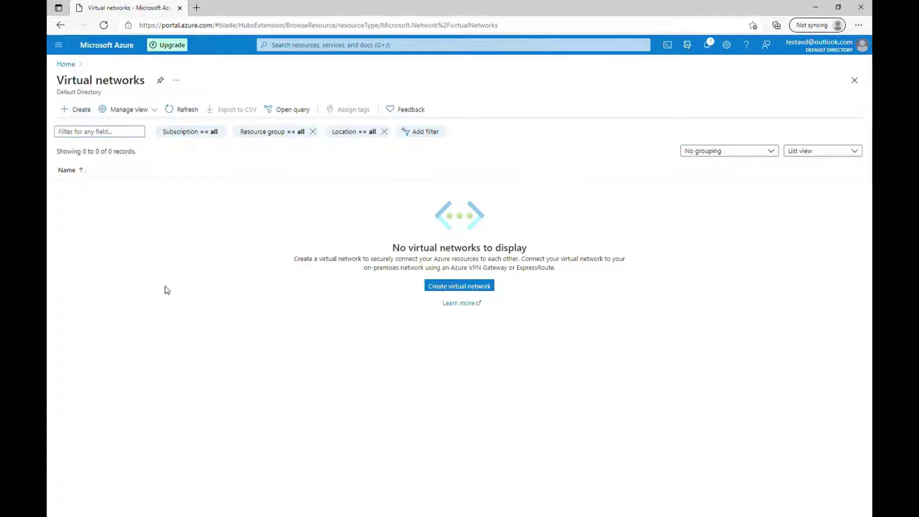
{"action": "left_click", "coordinate": [77, 109]}
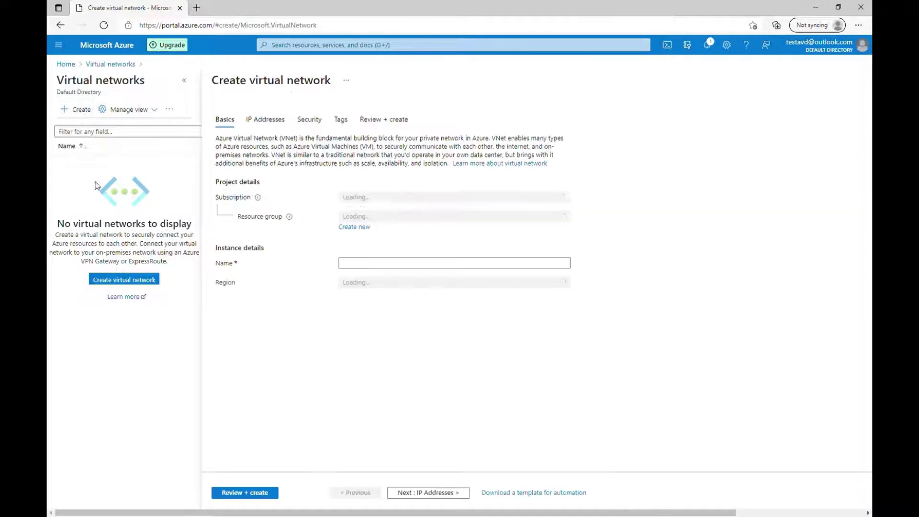
{"action": "left_click", "coordinate": [365, 226]}
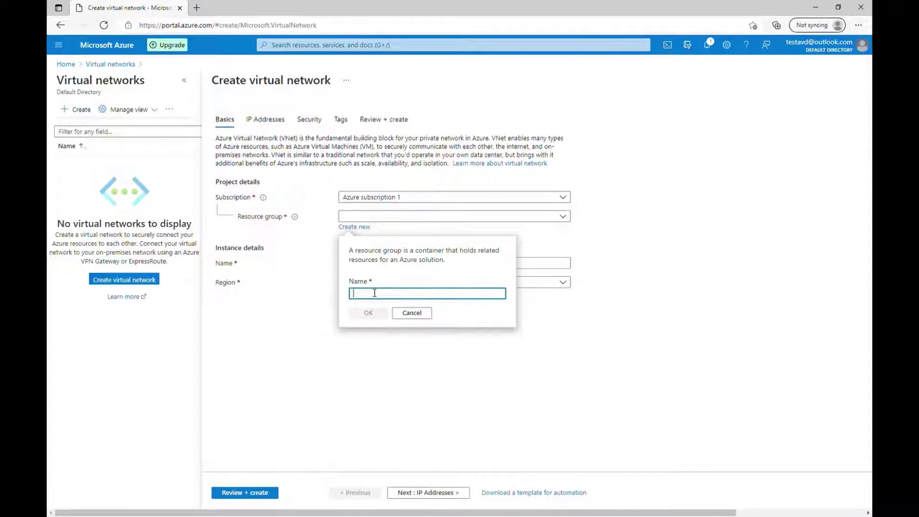
{"action": "type", "text": "Vne"}
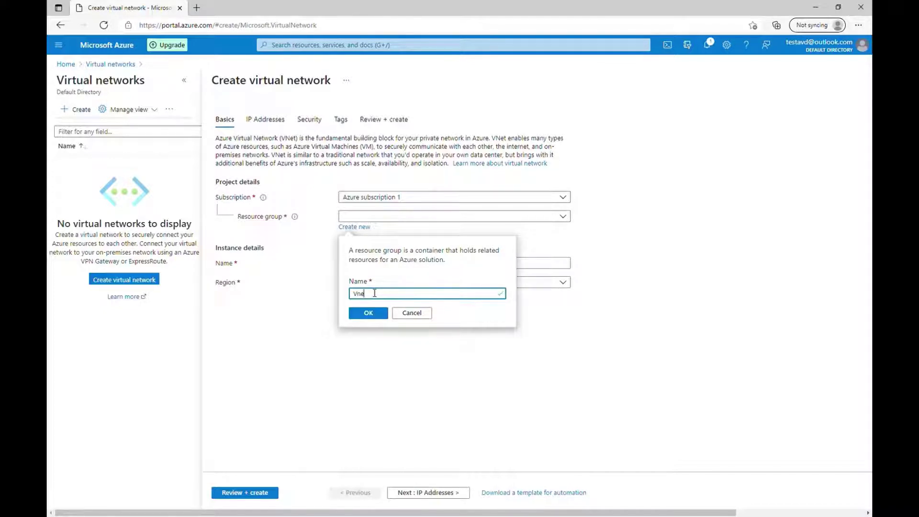
{"action": "type", "text": "tRG"}
{"action": "left_click", "coordinate": [368, 313]}
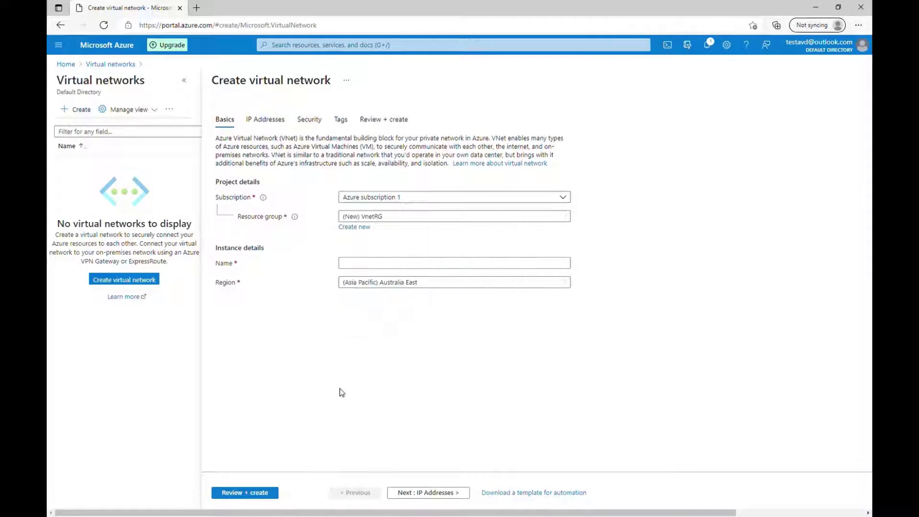
Name the network AVDVnet in East US, pass validation and create it
{"action": "left_click", "coordinate": [362, 265]}
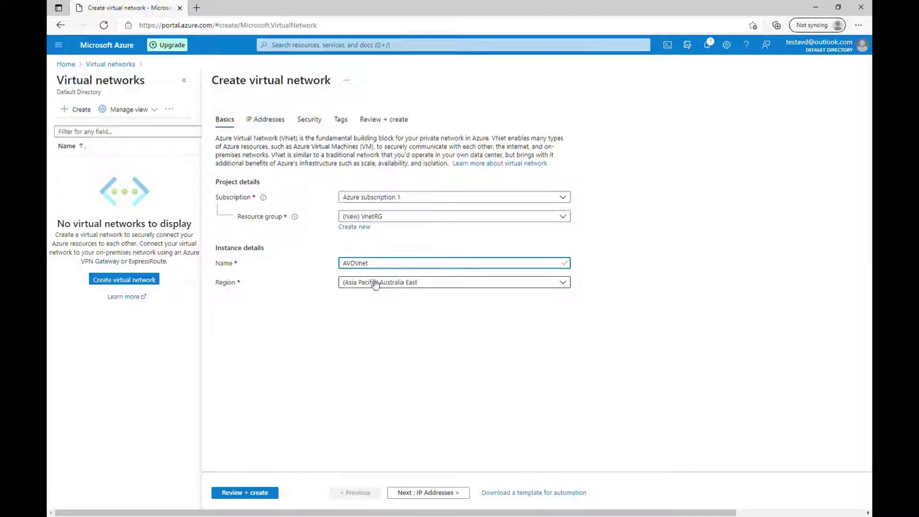
{"action": "left_click", "coordinate": [415, 285]}
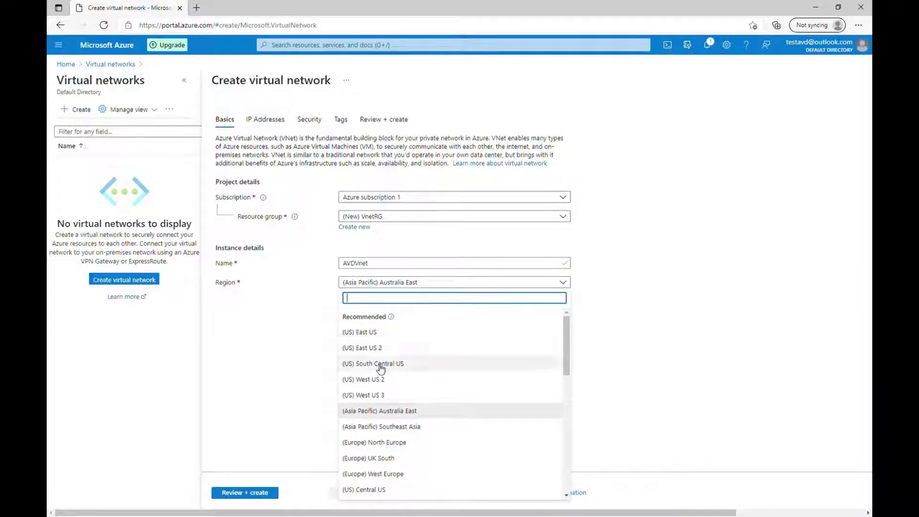
{"action": "left_click", "coordinate": [368, 335]}
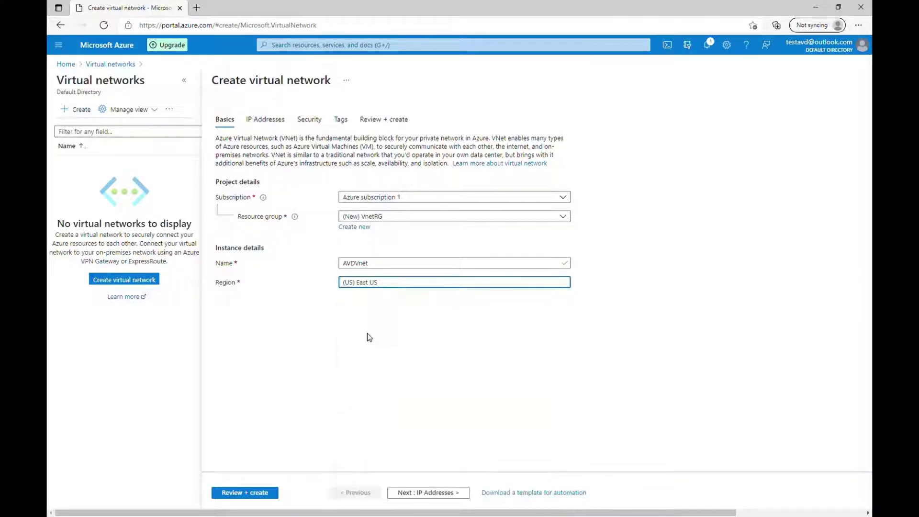
{"action": "left_click", "coordinate": [249, 493]}
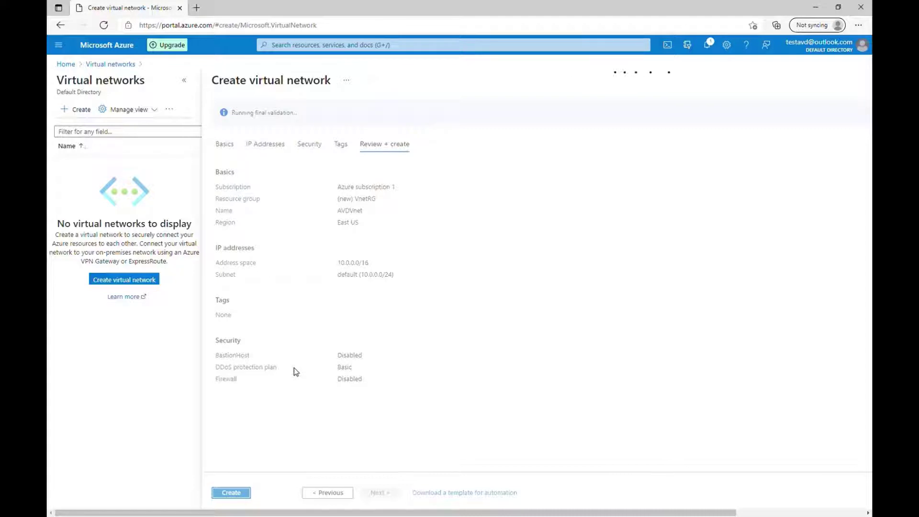
{"action": "left_click", "coordinate": [231, 492]}
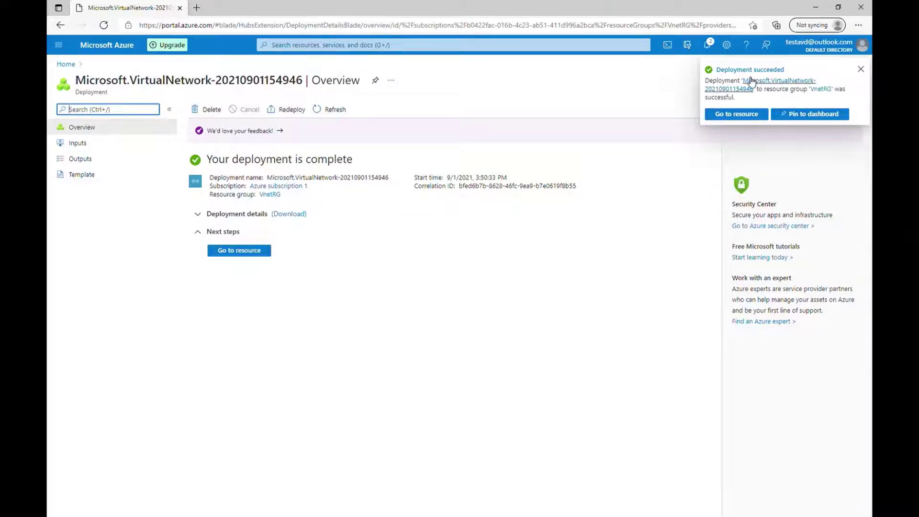
Go to the AVDVnet resource from the Deployment succeeded notification
{"action": "left_click", "coordinate": [741, 115]}
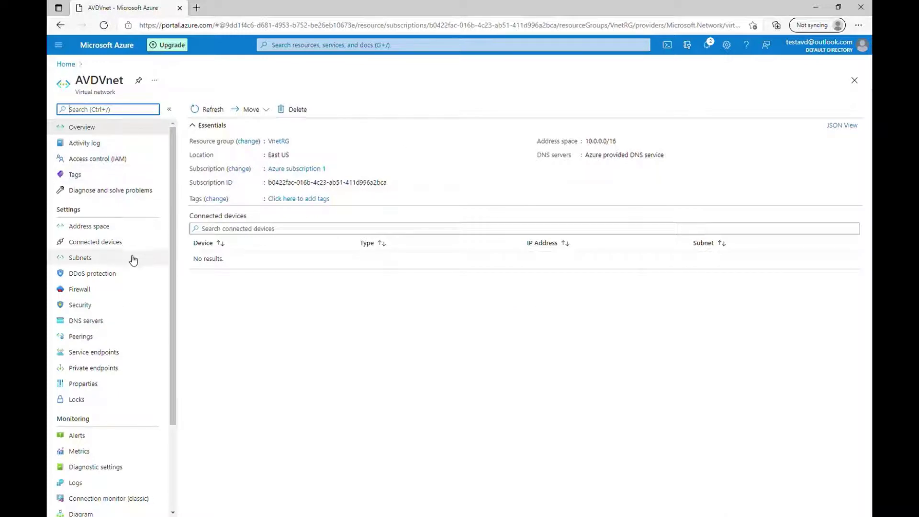
Save AVDVnet's default subnet unchanged at 10.0.0.0/24, then return to the Overview
{"action": "left_click", "coordinate": [72, 259]}
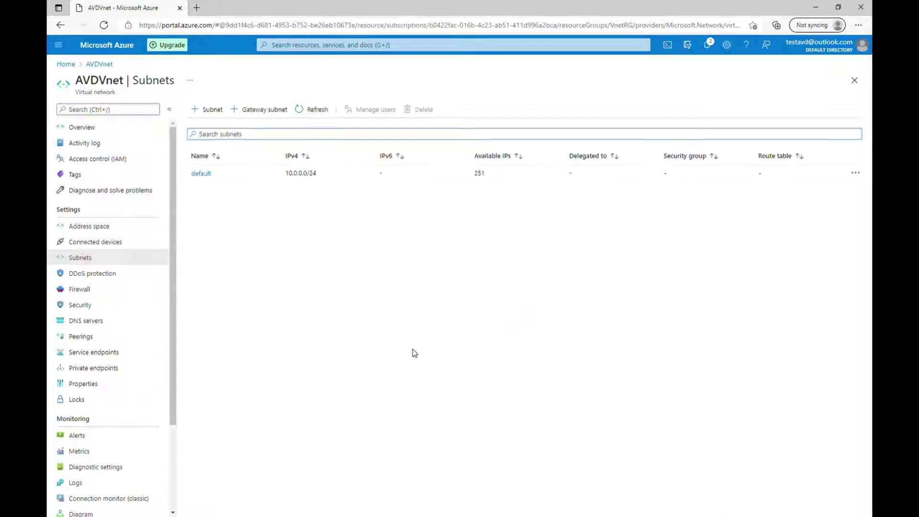
{"action": "left_click", "coordinate": [202, 173]}
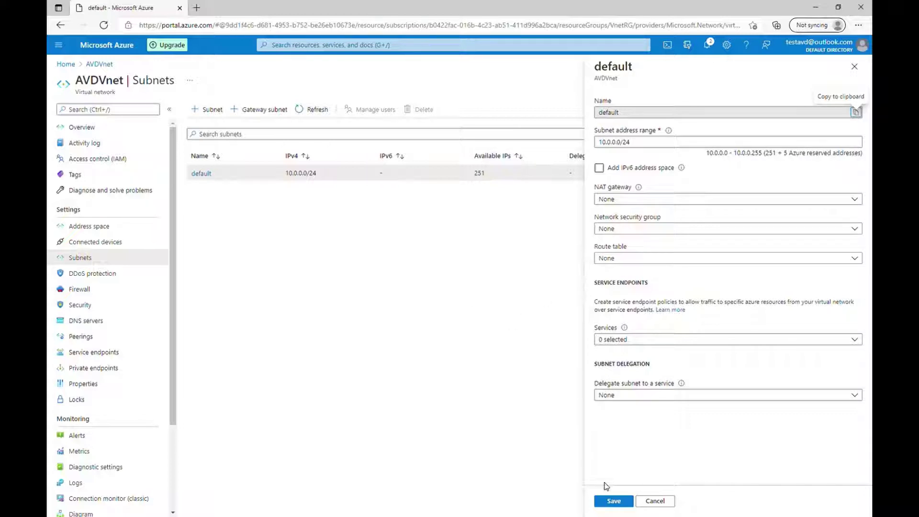
{"action": "left_click", "coordinate": [612, 500]}
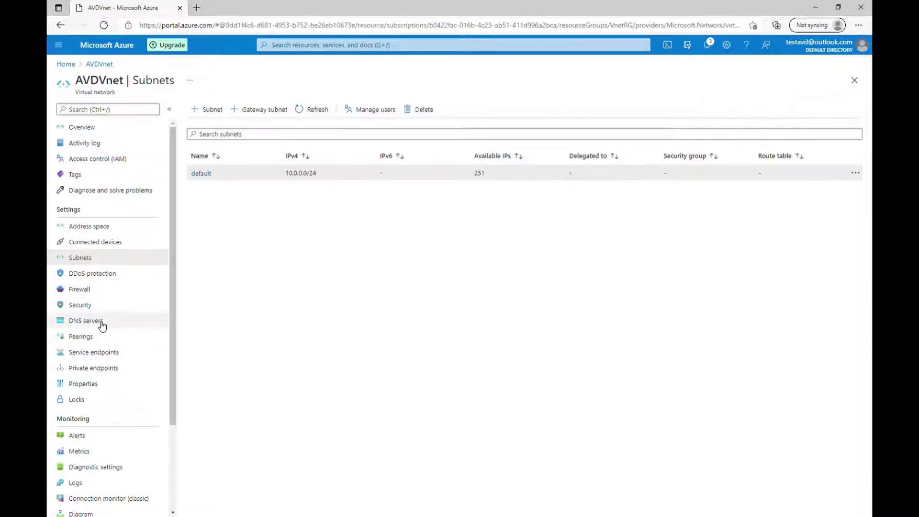
{"action": "left_click", "coordinate": [87, 128]}
Start a new virtual machine in a new resource group named VMRg
{"action": "left_click", "coordinate": [66, 65]}
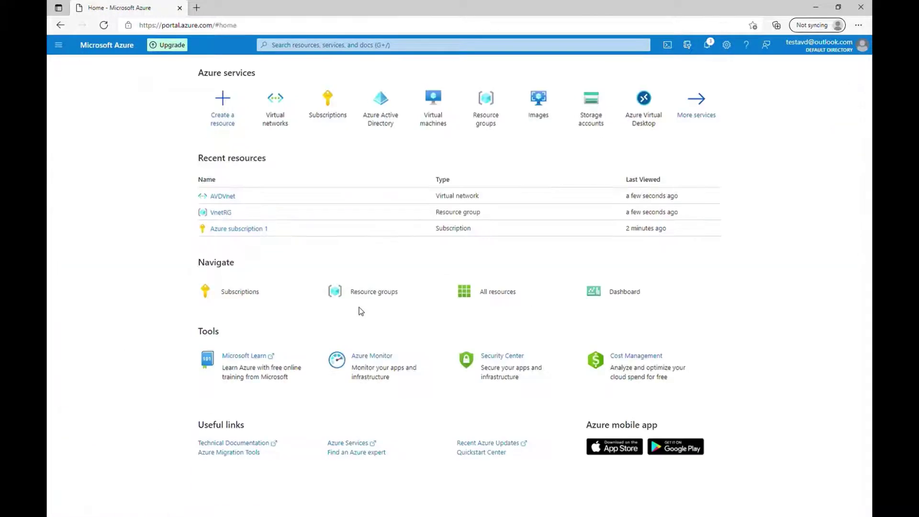
{"action": "left_click", "coordinate": [437, 113]}
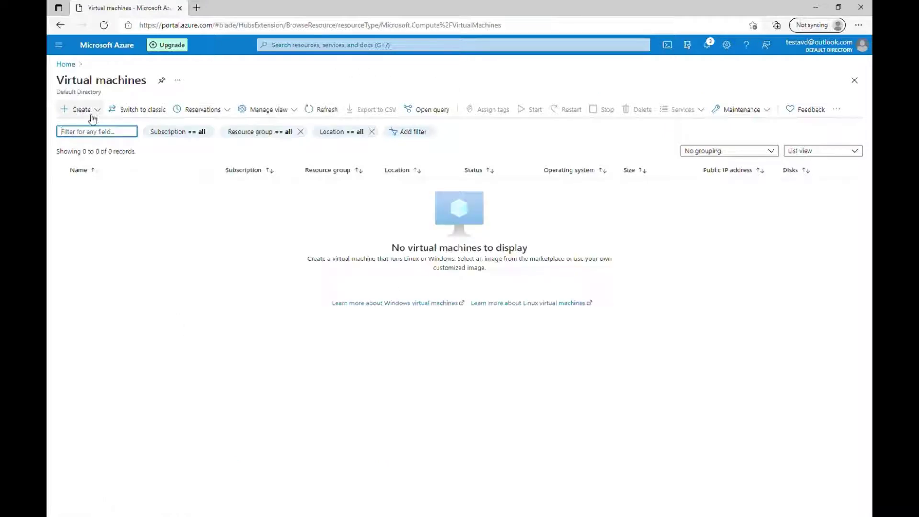
{"action": "left_click", "coordinate": [92, 116]}
{"action": "left_click", "coordinate": [105, 127]}
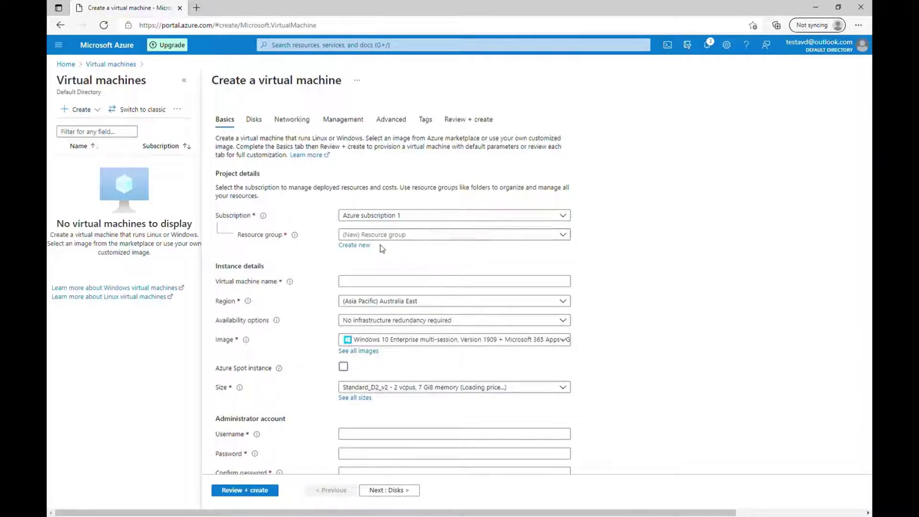
{"action": "left_click", "coordinate": [360, 246]}
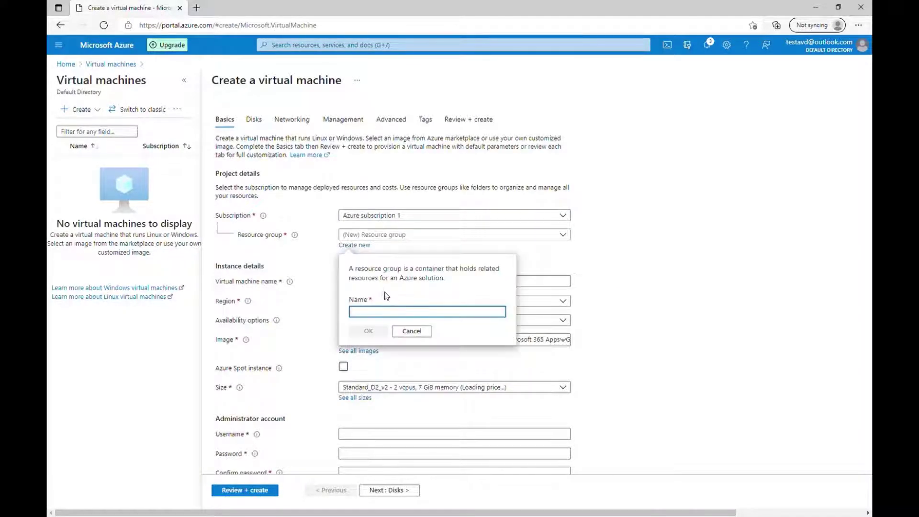
{"action": "type", "text": "V"}
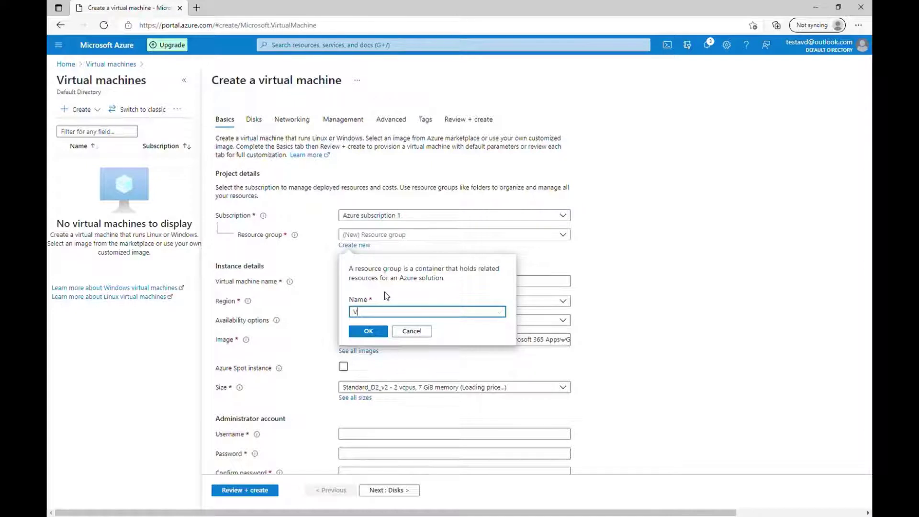
{"action": "type", "text": "MRg"}
{"action": "left_click", "coordinate": [368, 332]}
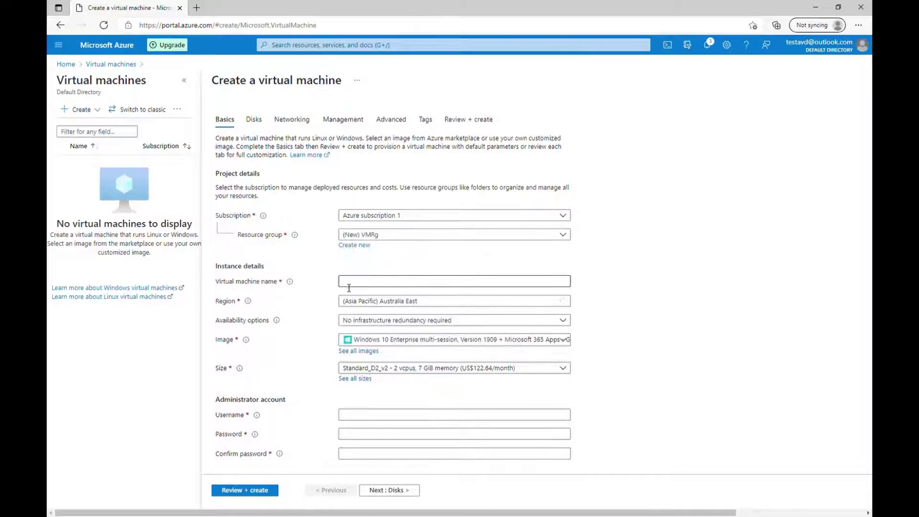
Name the virtual machine AVDVM and place it in East US
{"action": "left_click", "coordinate": [368, 286]}
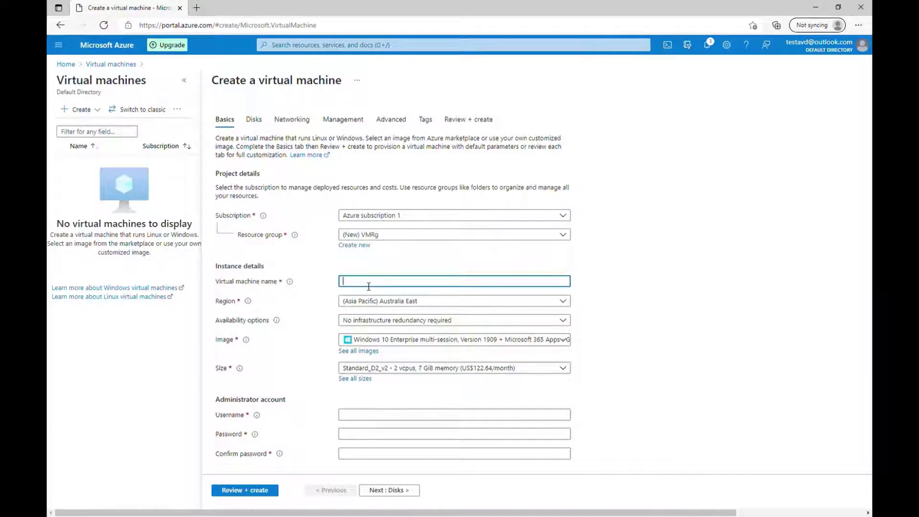
{"action": "type", "text": "AVDVM"}
{"action": "left_click", "coordinate": [569, 302]}
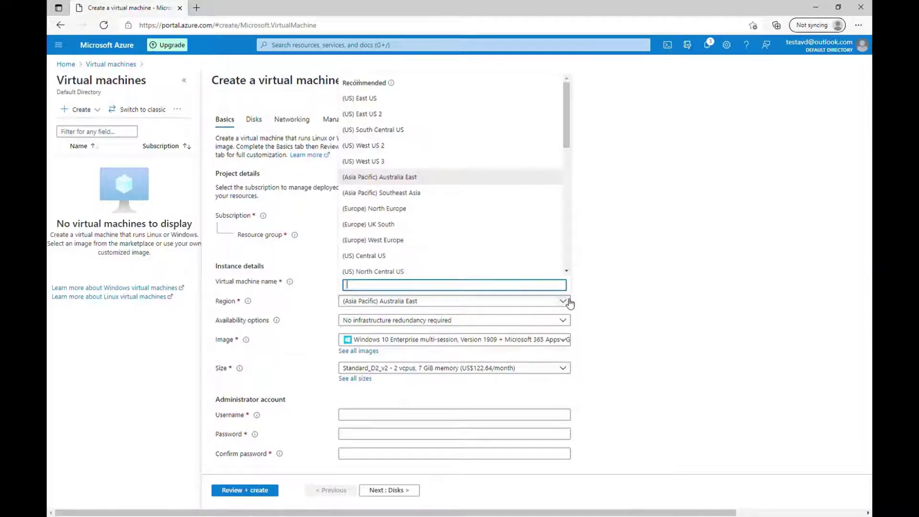
{"action": "left_click", "coordinate": [380, 99]}
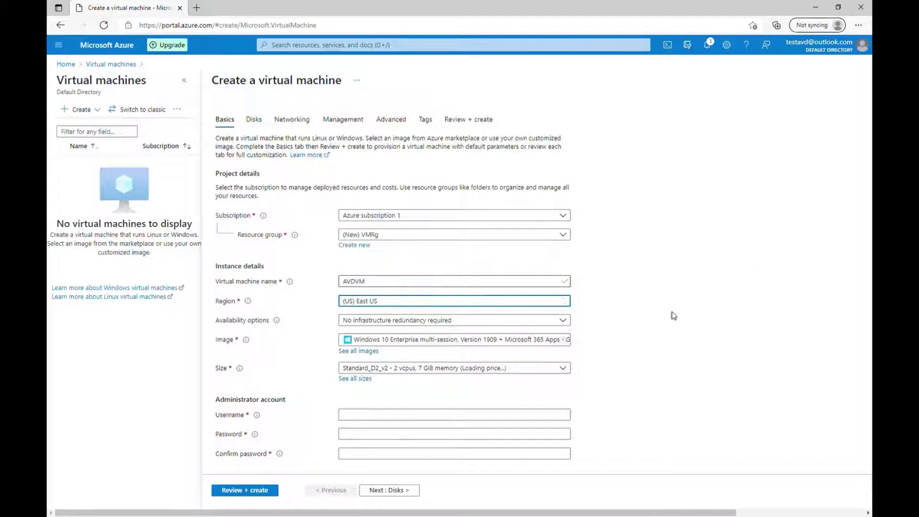
{"action": "scroll", "coordinate": [674, 316], "scroll_direction": "down", "scroll_amount": 3}
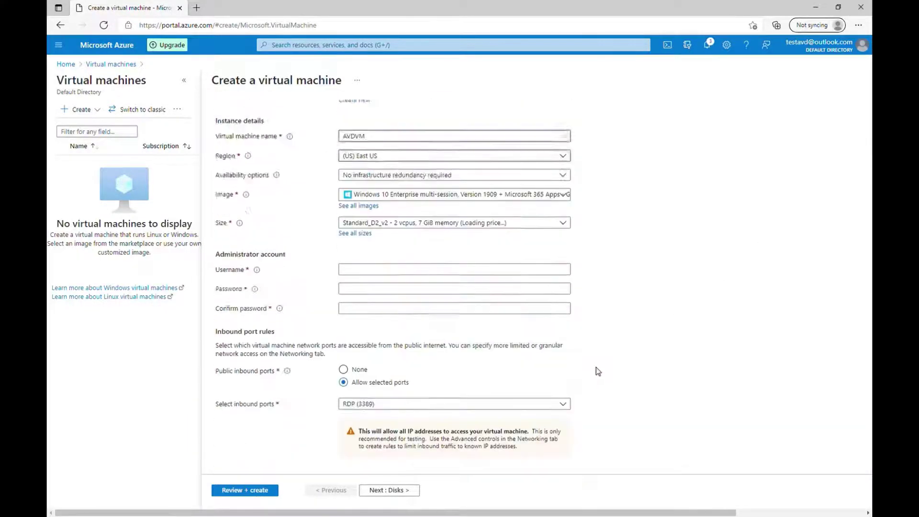
{"action": "scroll", "coordinate": [597, 371], "scroll_direction": "up", "scroll_amount": 3}
Keep no infrastructure redundancy and choose the Windows Server 2019 Datacenter - Gen1 image
{"action": "left_click", "coordinate": [368, 320]}
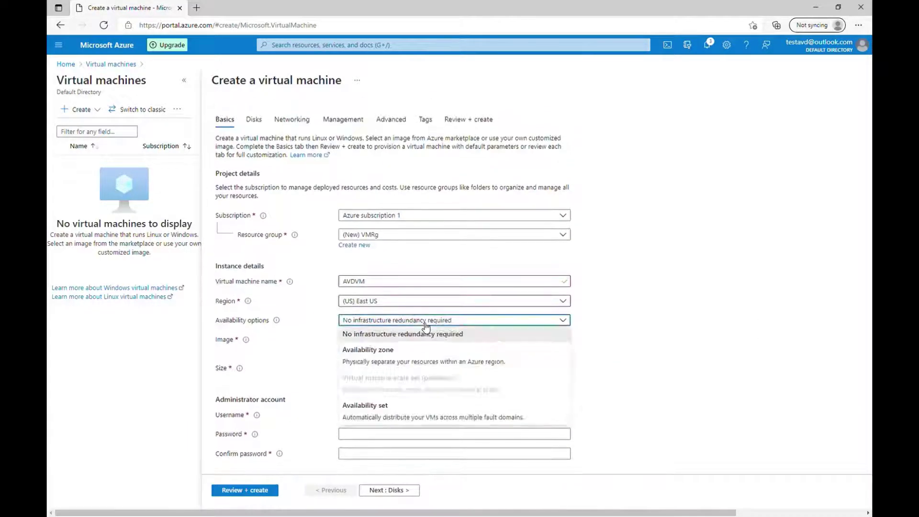
{"action": "left_click", "coordinate": [369, 335]}
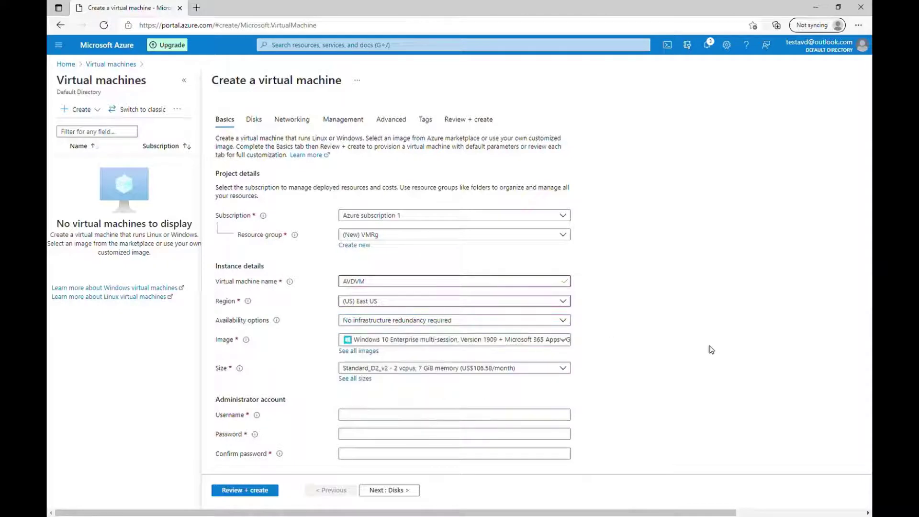
{"action": "left_click", "coordinate": [568, 341]}
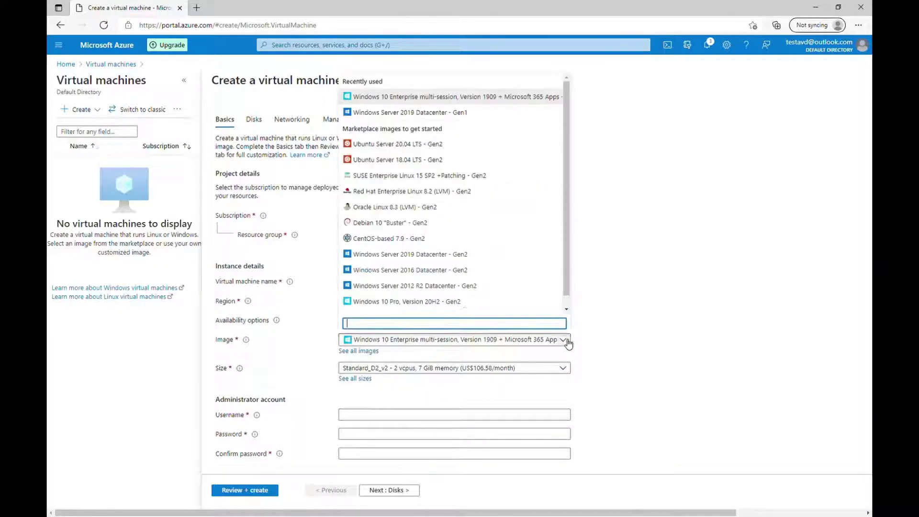
{"action": "left_click", "coordinate": [441, 113]}
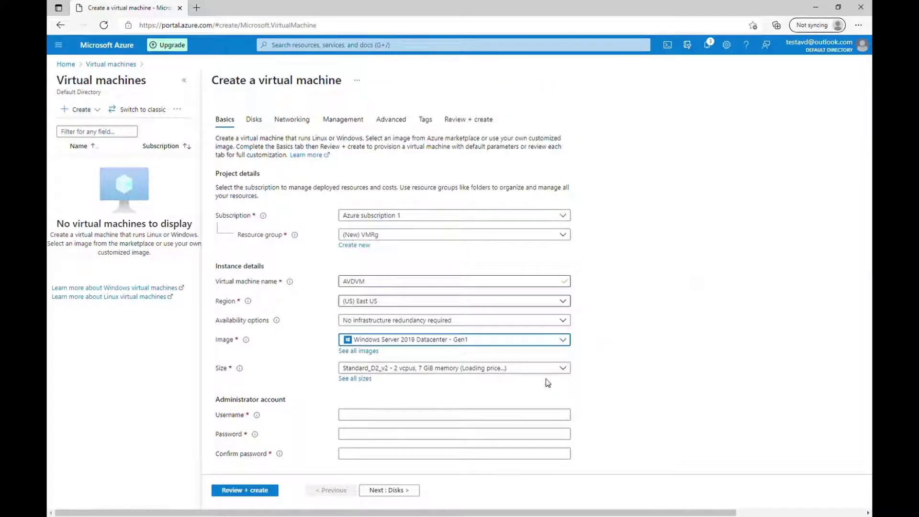
{"action": "left_click", "coordinate": [568, 369]}
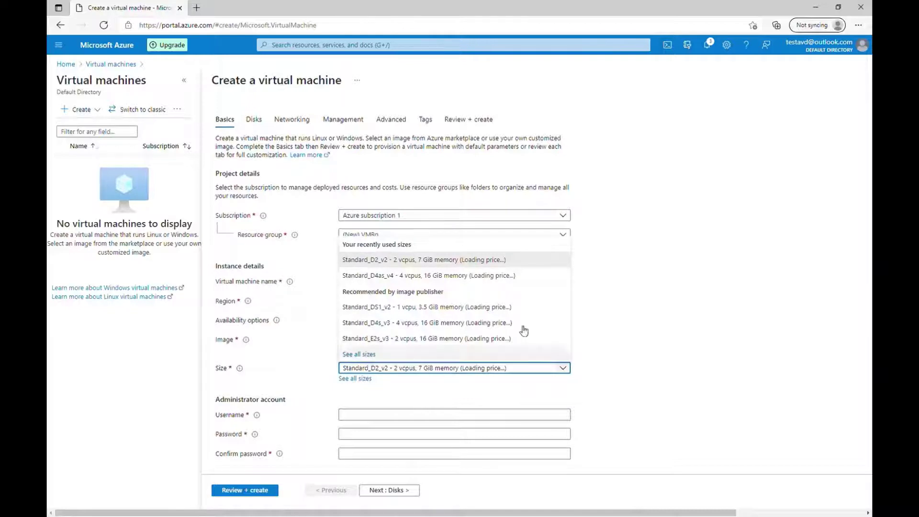
Set the VM size to Standard_D2s_v3 from the full size list
{"action": "left_click", "coordinate": [623, 388]}
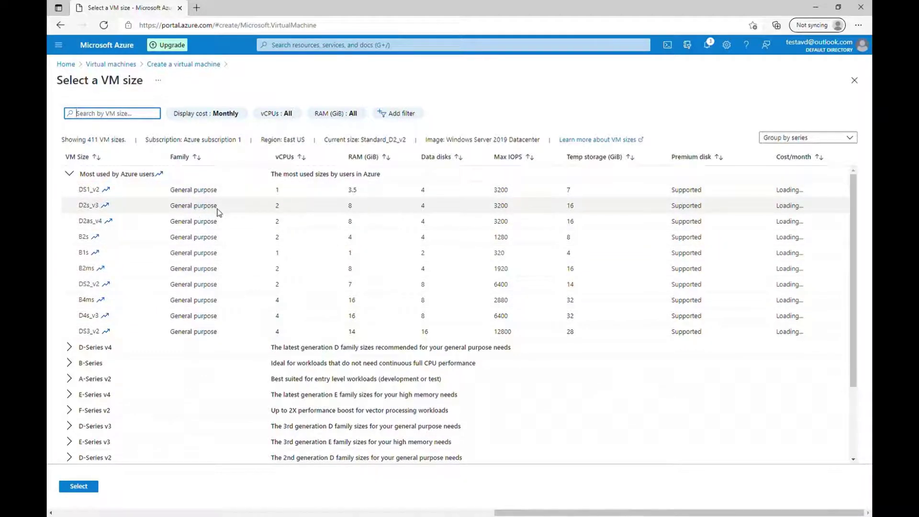
{"action": "left_click", "coordinate": [231, 211]}
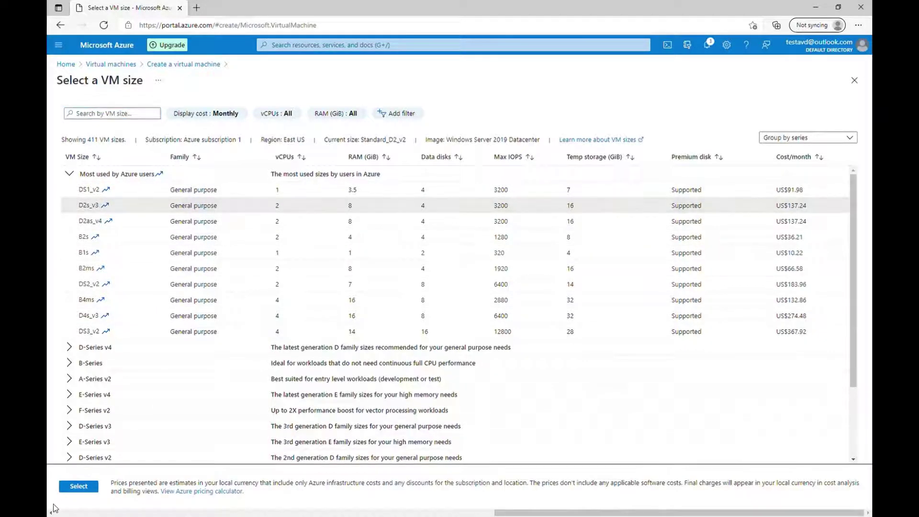
{"action": "left_click", "coordinate": [91, 487]}
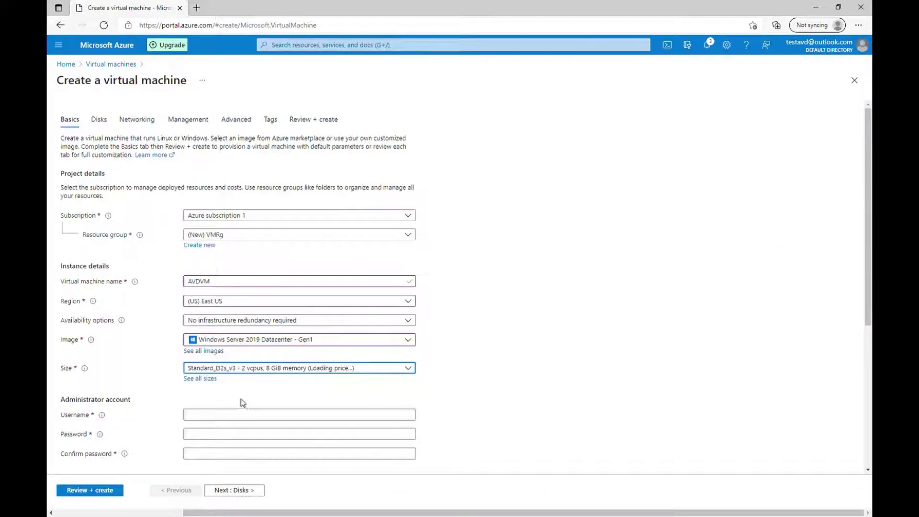
Enter the administrator username and the password, confirming it
{"action": "left_click", "coordinate": [221, 420]}
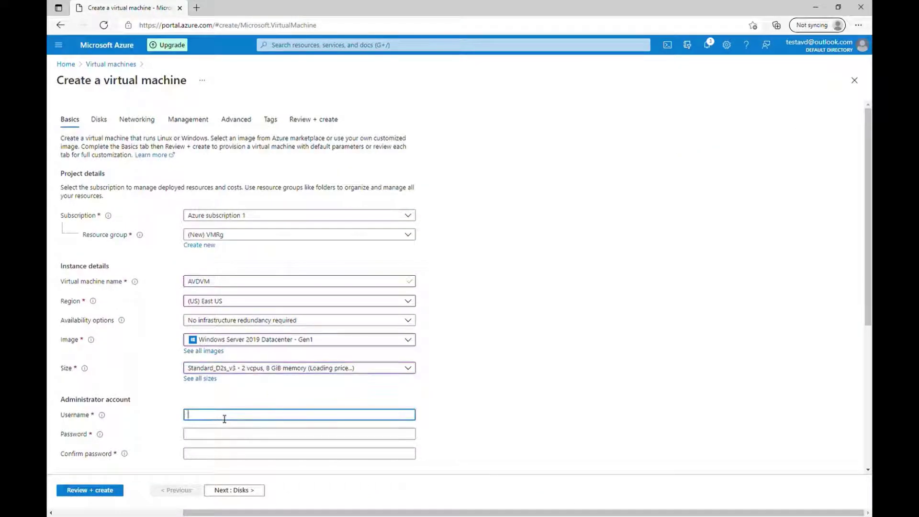
{"action": "type", "text": "azuser"}
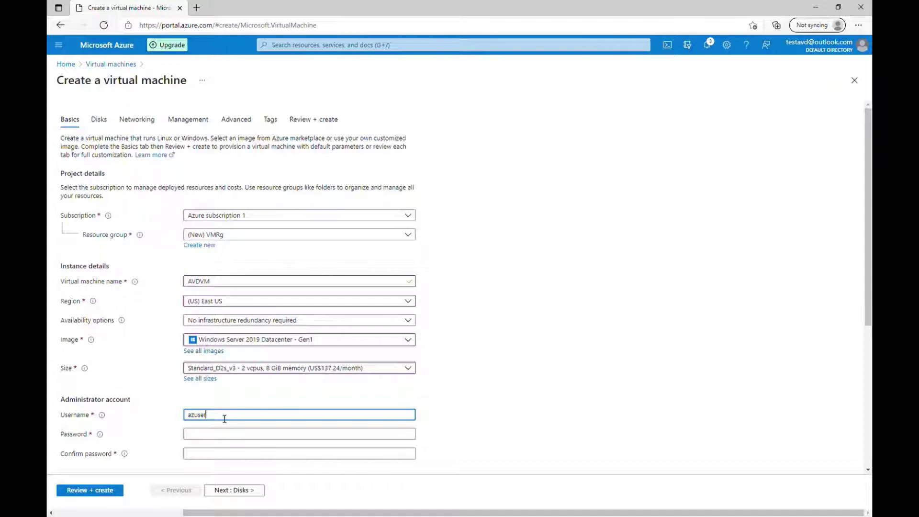
{"action": "key", "text": "Tab"}
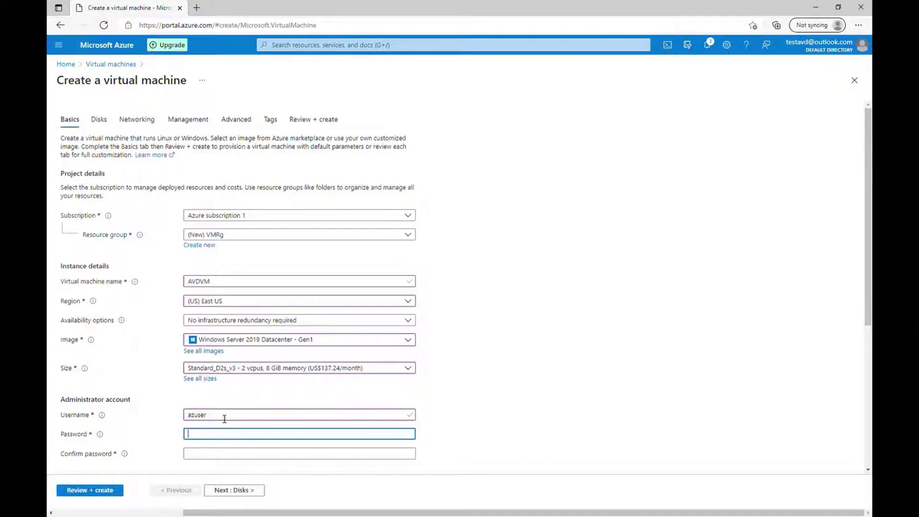
{"action": "type", "text": "••"}
{"action": "key", "text": "Tab"}
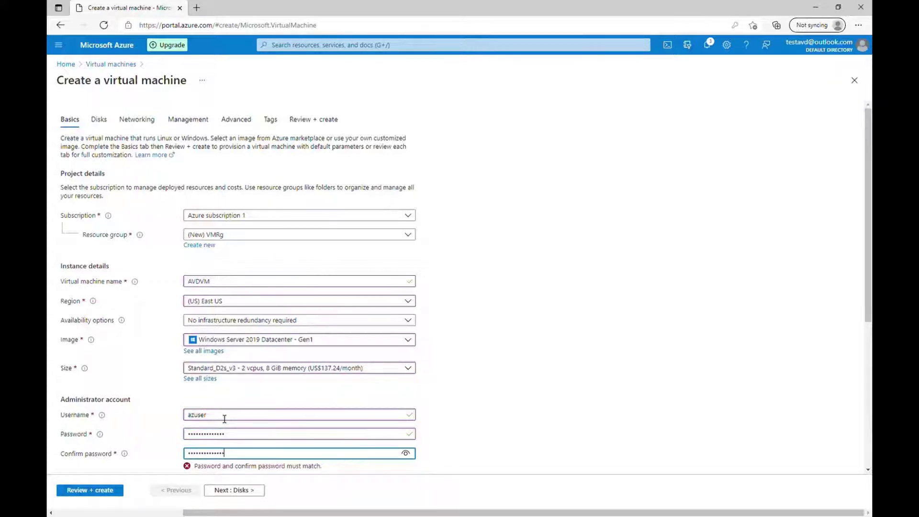
{"action": "scroll", "coordinate": [475, 411], "scroll_direction": "down", "scroll_amount": 5}
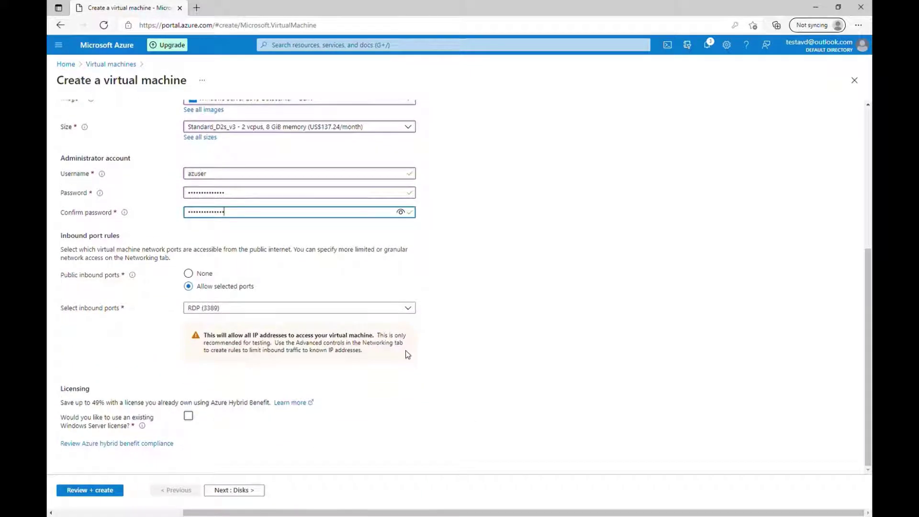
Attach the VM to the AVDVnet virtual network with its default 10.0.0.0/24 subnet
{"action": "left_click", "coordinate": [256, 490]}
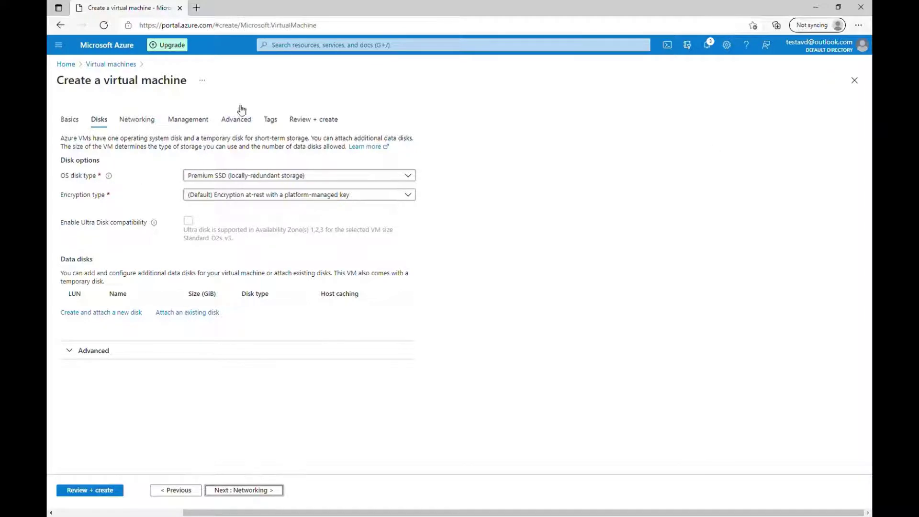
{"action": "left_click", "coordinate": [269, 490]}
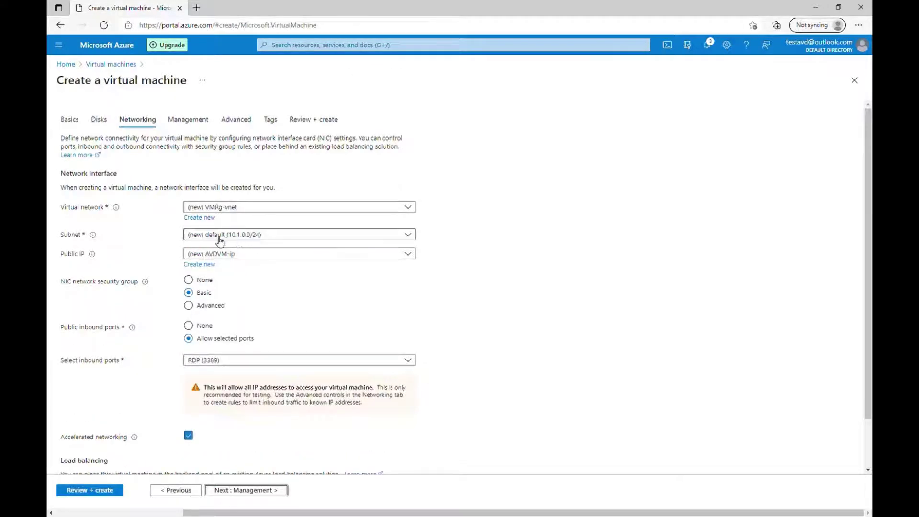
{"action": "left_click", "coordinate": [238, 239]}
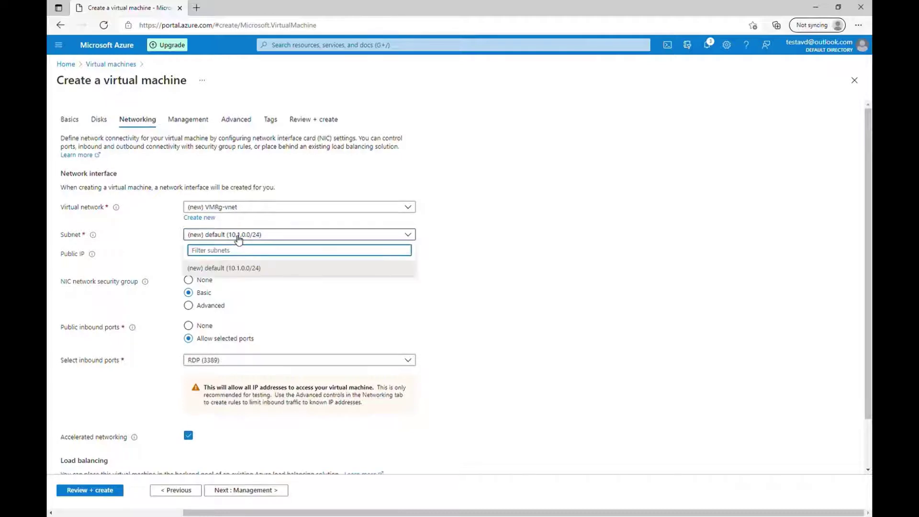
{"action": "left_click", "coordinate": [238, 239]}
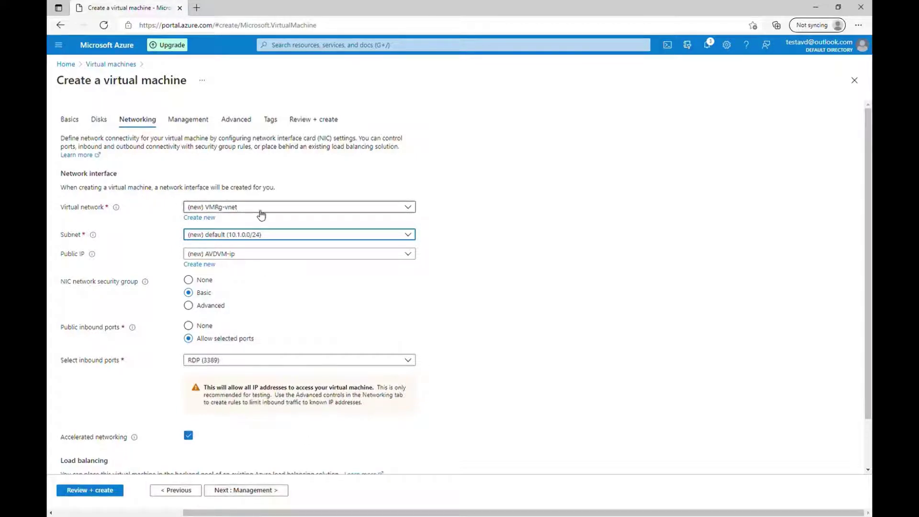
{"action": "left_click", "coordinate": [261, 215]}
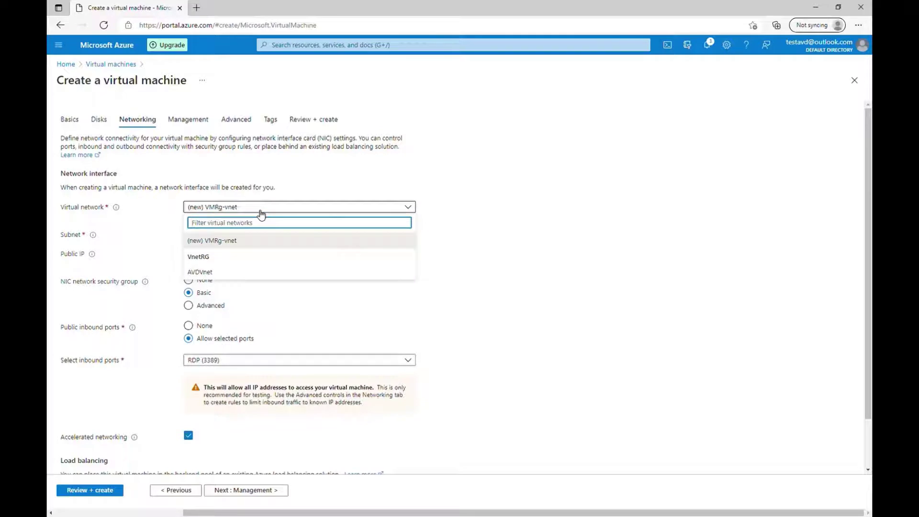
{"action": "left_click", "coordinate": [211, 276]}
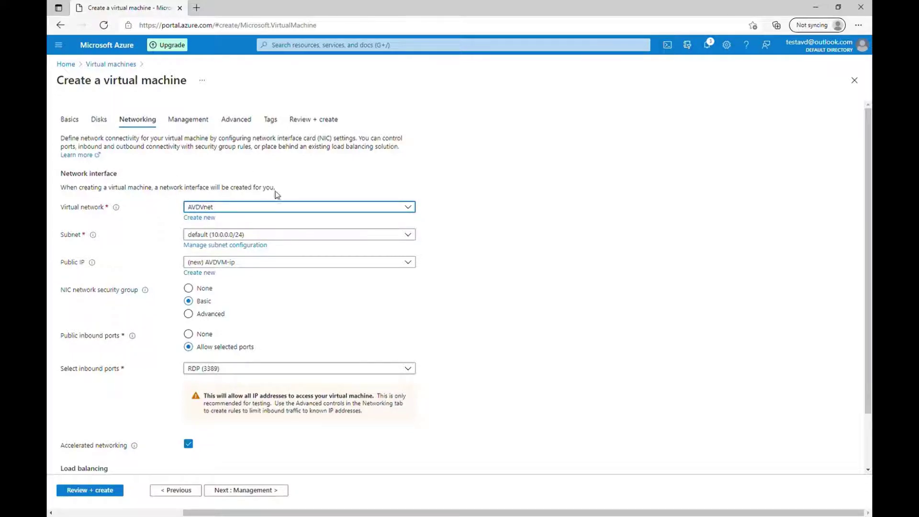
Skip Management, Advanced and Tags, pass validation and create the Standard D2s v3 AVDVM
{"action": "left_click", "coordinate": [274, 491]}
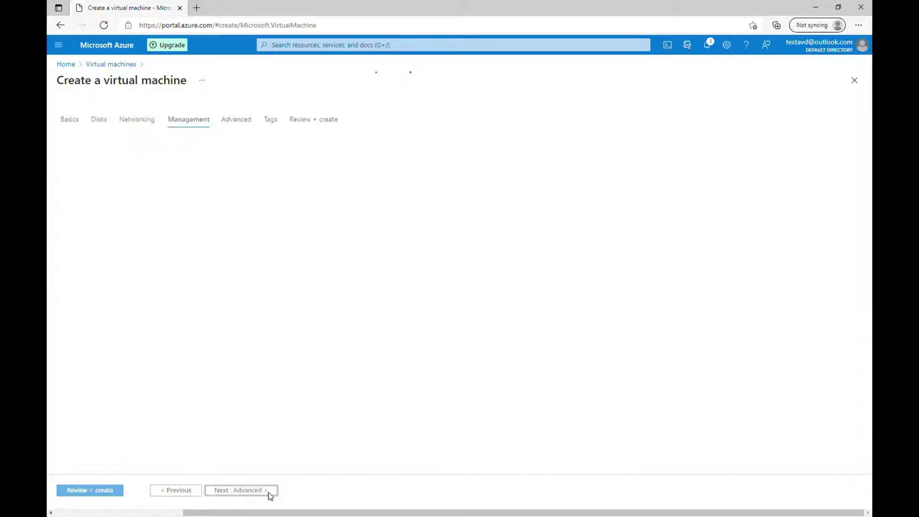
{"action": "left_click", "coordinate": [271, 493]}
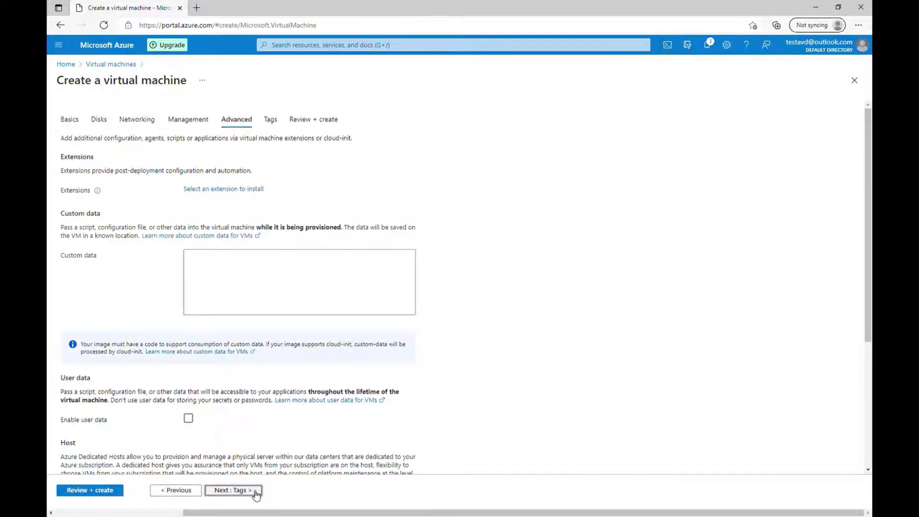
{"action": "left_click", "coordinate": [256, 493]}
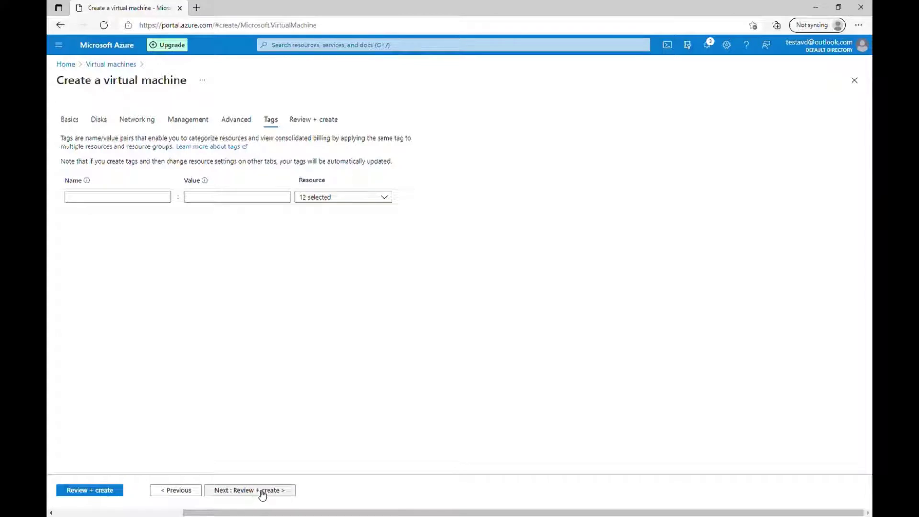
{"action": "left_click", "coordinate": [261, 494]}
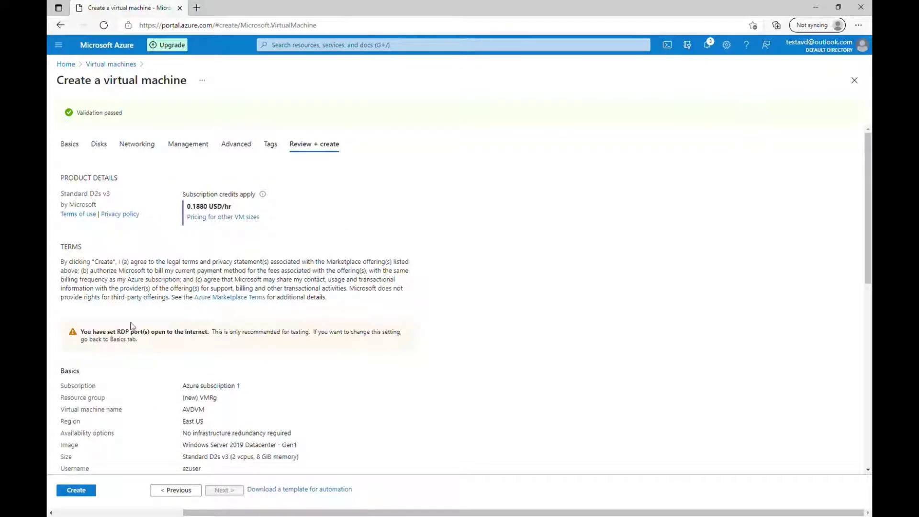
{"action": "left_click", "coordinate": [87, 494]}
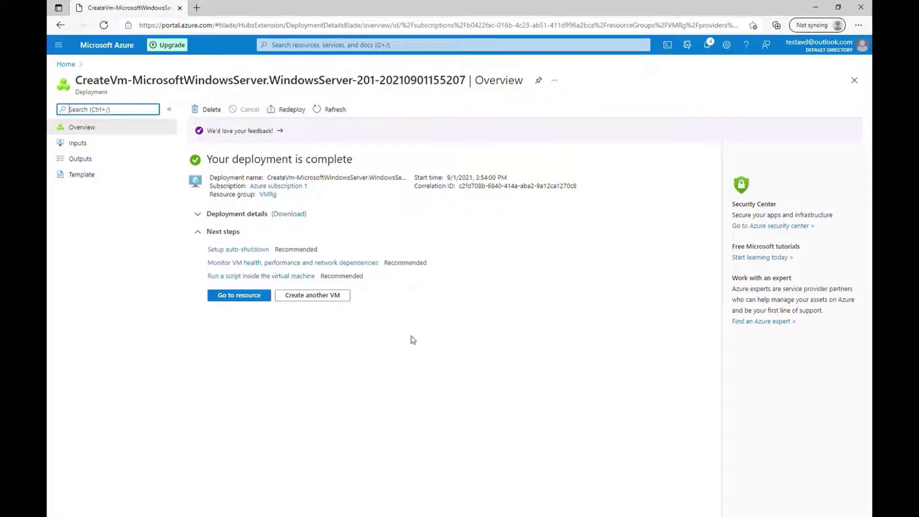
Open the AVDVM resource and connect to it over RDP
{"action": "left_click", "coordinate": [245, 296]}
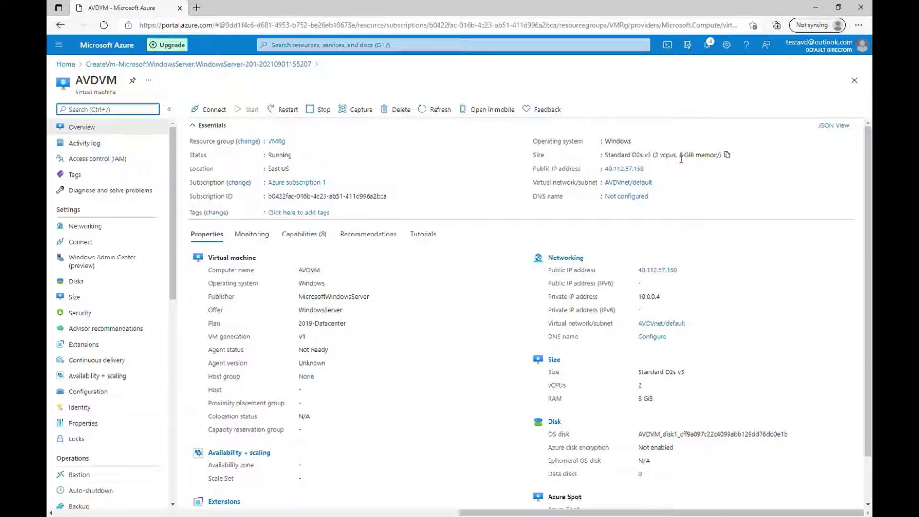
{"action": "left_click_drag", "start_coordinate": [680, 159], "coordinate": [660, 157]}
{"action": "left_click", "coordinate": [663, 138]}
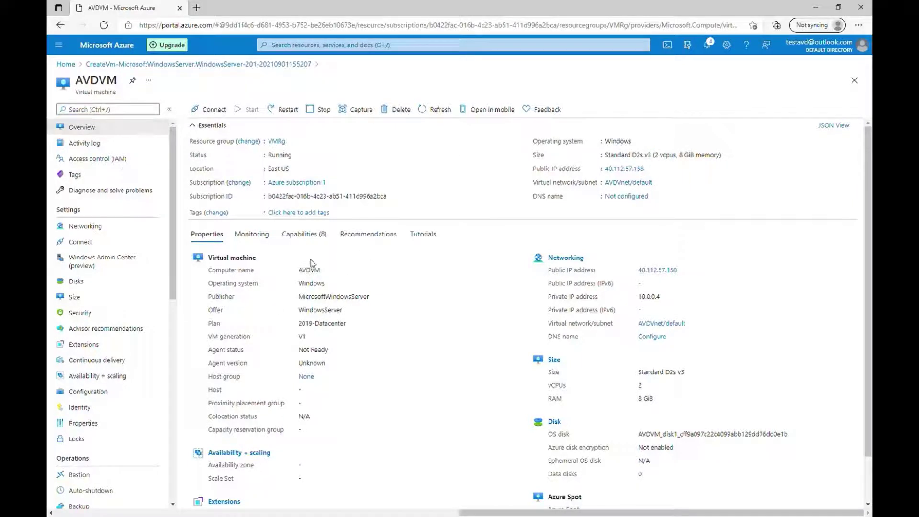
{"action": "left_click", "coordinate": [213, 109]}
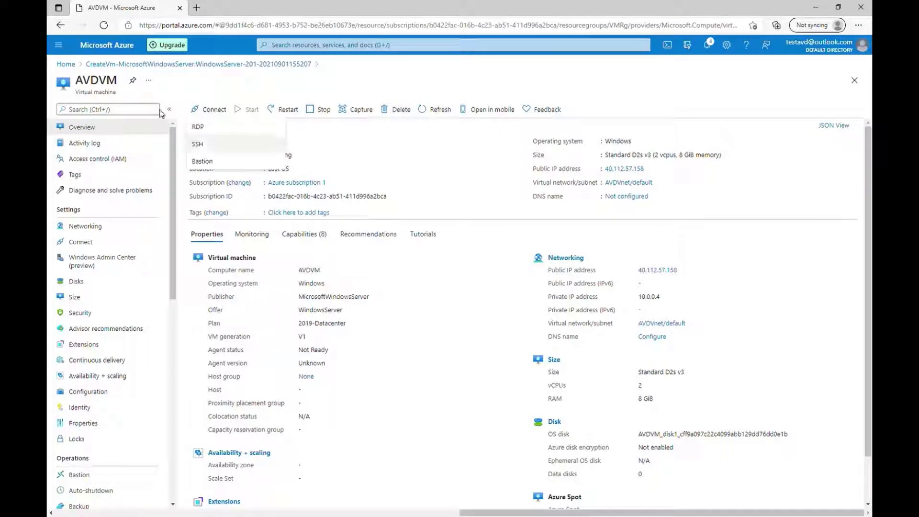
{"action": "left_click", "coordinate": [207, 126]}
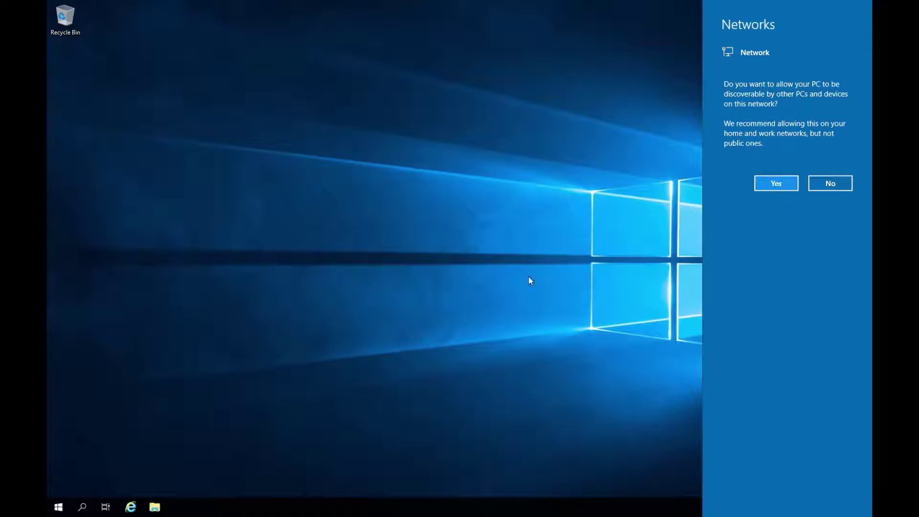
Allow network discovery and dismiss the Windows Admin Center and inventory-collection notices
{"action": "left_click", "coordinate": [777, 184]}
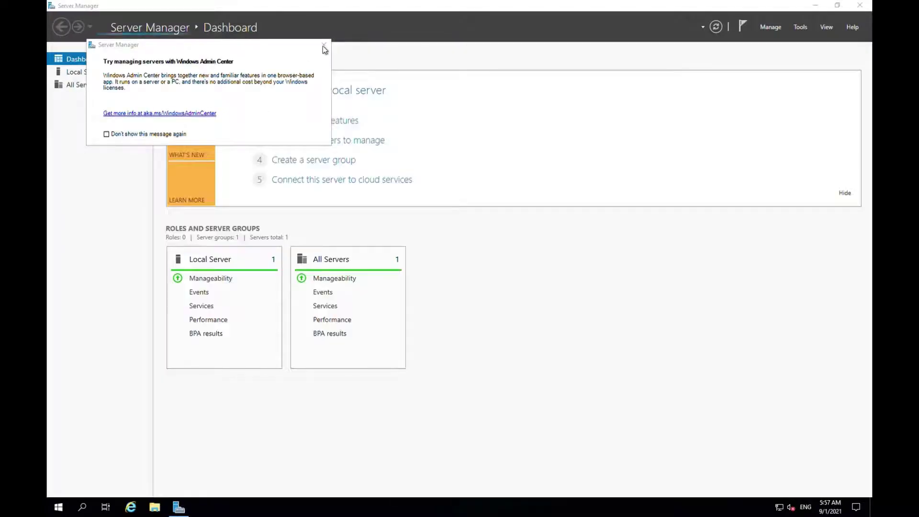
{"action": "left_click", "coordinate": [323, 46]}
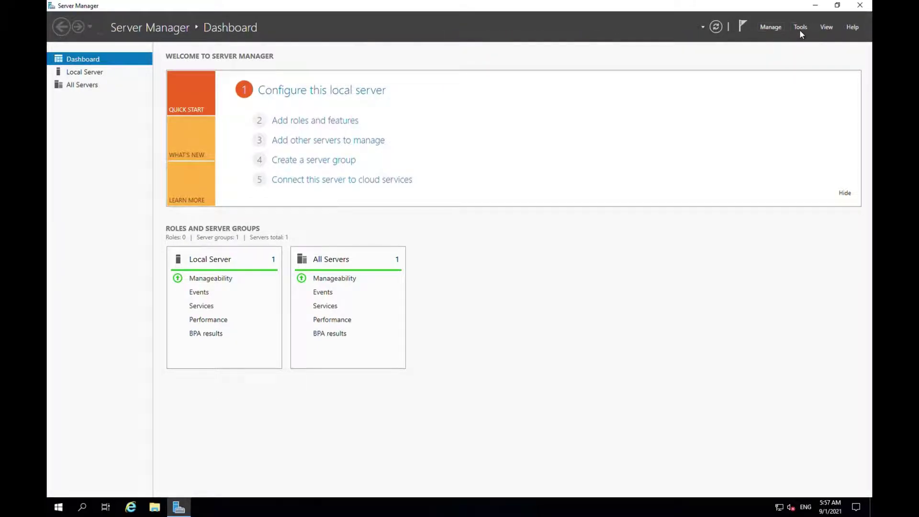
{"action": "left_click", "coordinate": [312, 124]}
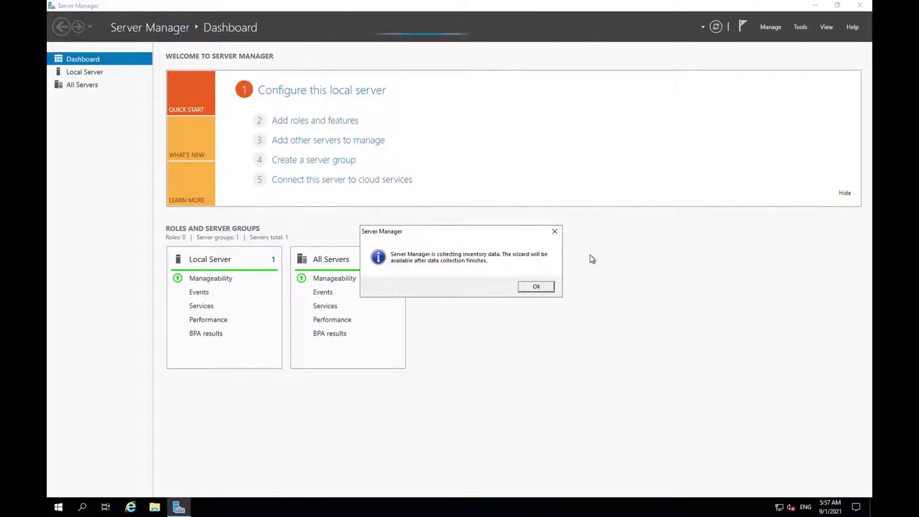
{"action": "left_click", "coordinate": [543, 287]}
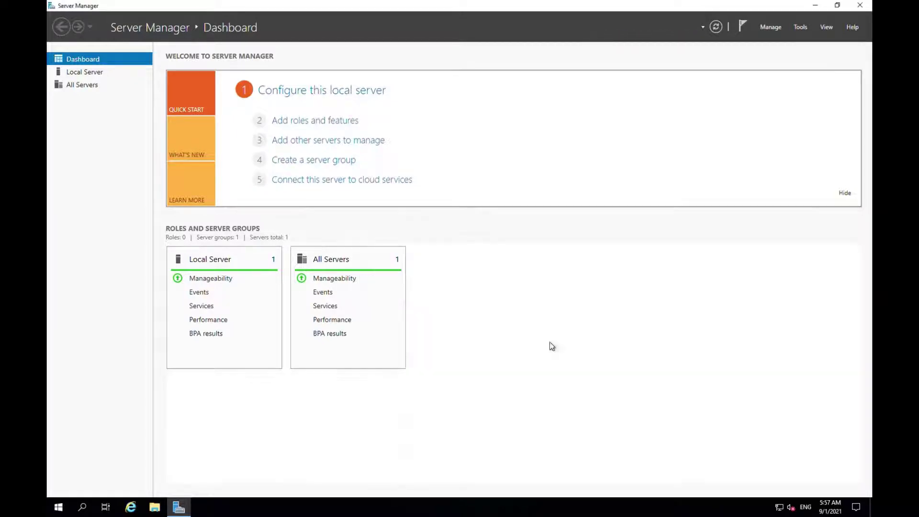
Select the Active Directory Domain Services role for AVDVM with its management tools
{"action": "left_click", "coordinate": [344, 121]}
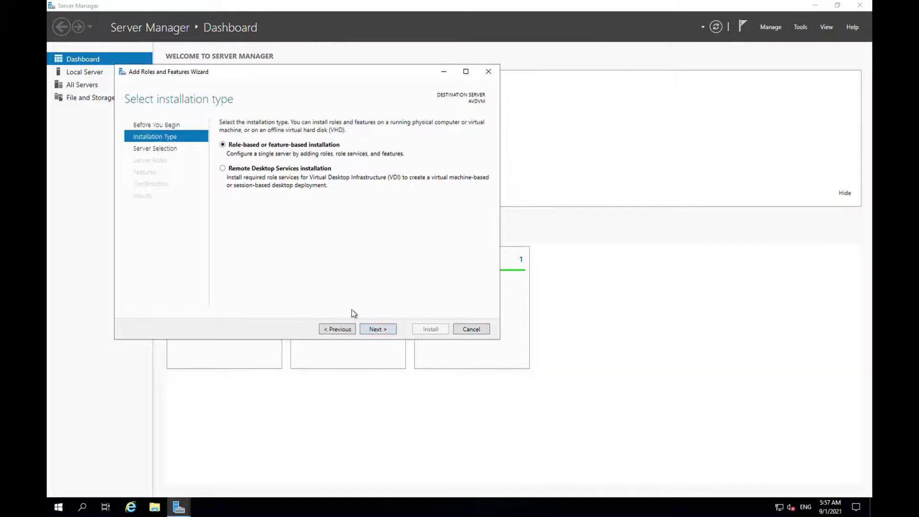
{"action": "left_click", "coordinate": [386, 331]}
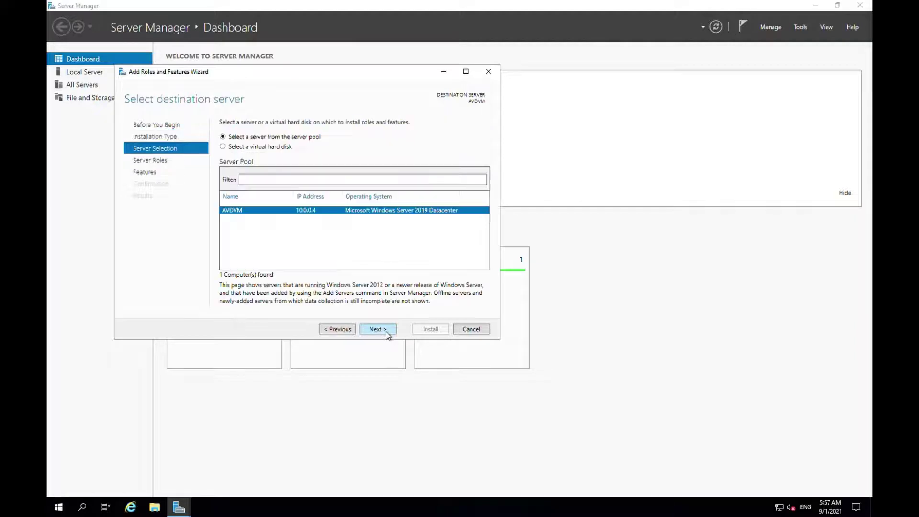
{"action": "left_click", "coordinate": [385, 331]}
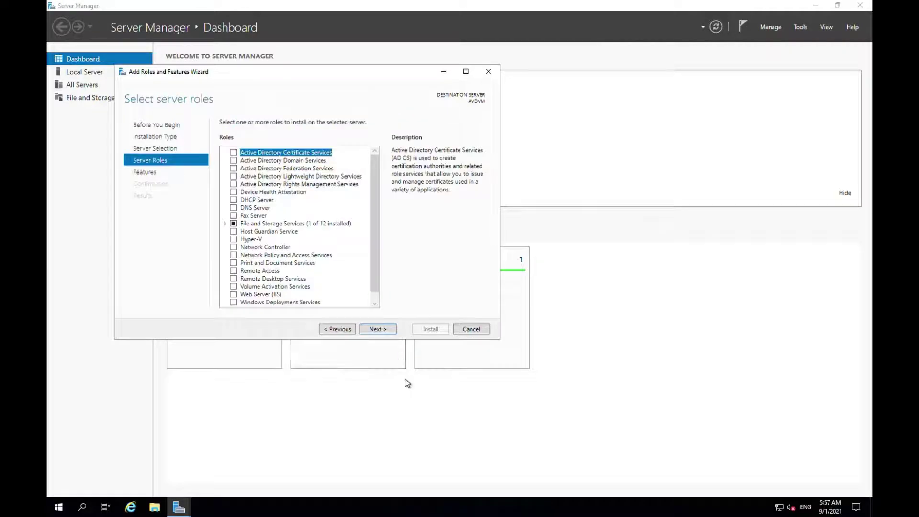
{"action": "left_click", "coordinate": [234, 161]}
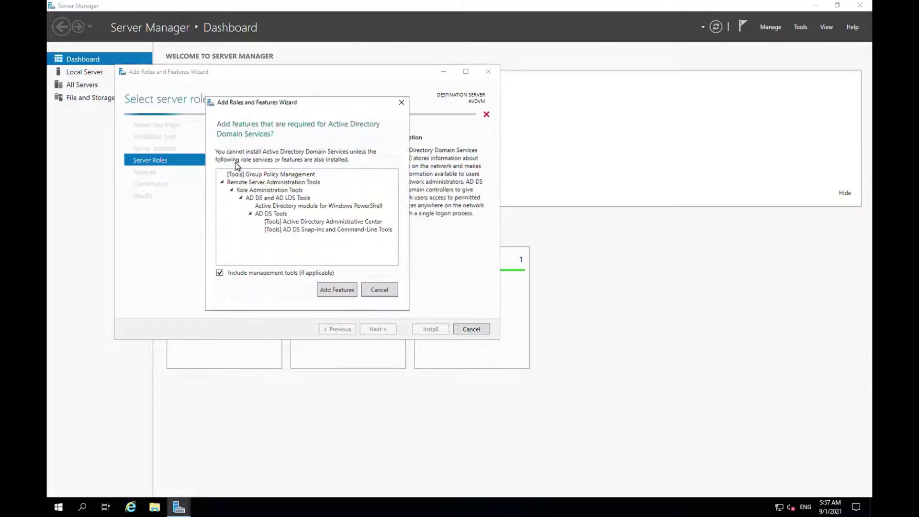
{"action": "left_click", "coordinate": [341, 292]}
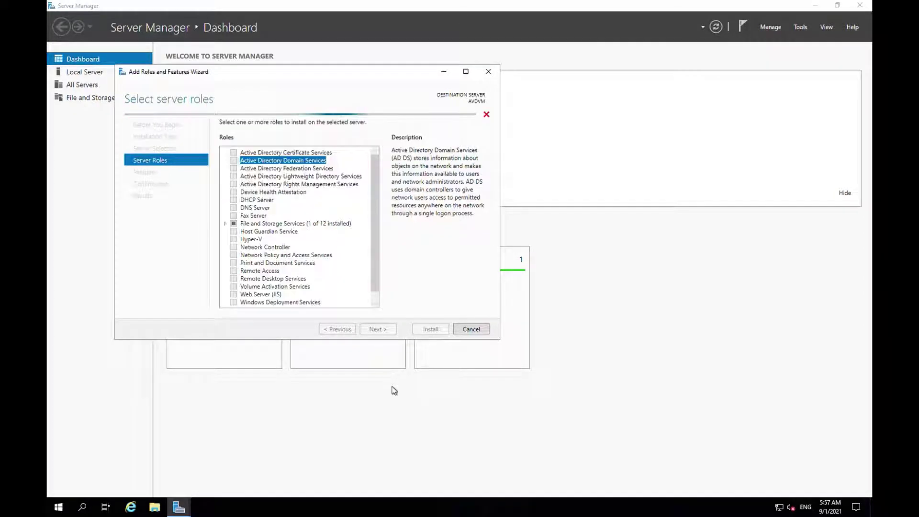
Accept the default features and enable automatic restart for the AD DS installation
{"action": "left_click", "coordinate": [382, 329]}
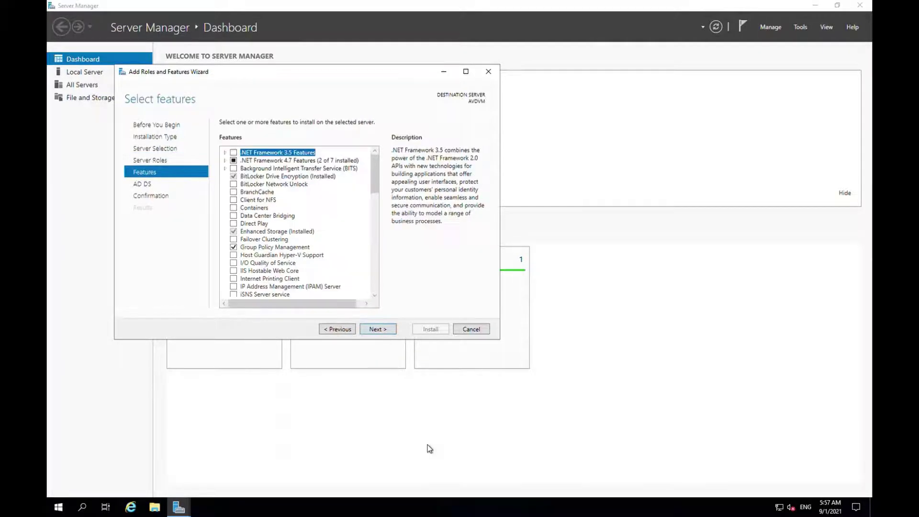
{"action": "left_click", "coordinate": [387, 330]}
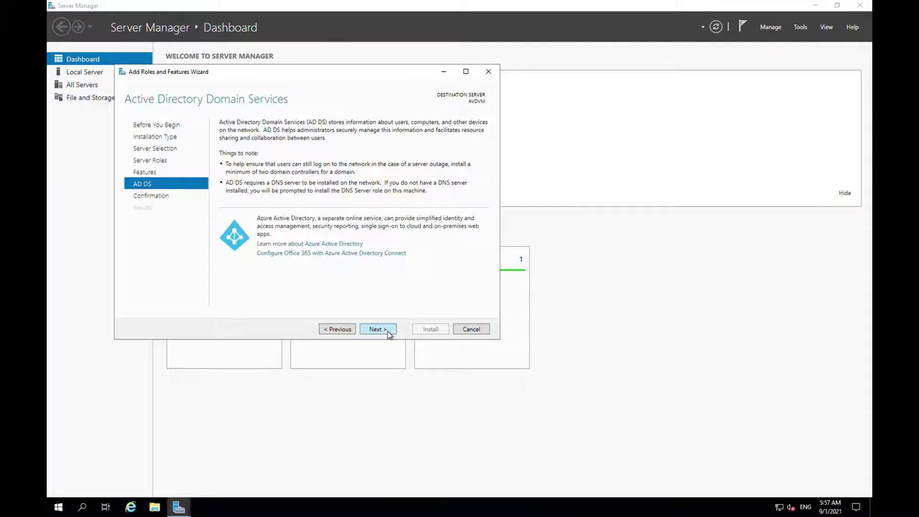
{"action": "left_click", "coordinate": [386, 329]}
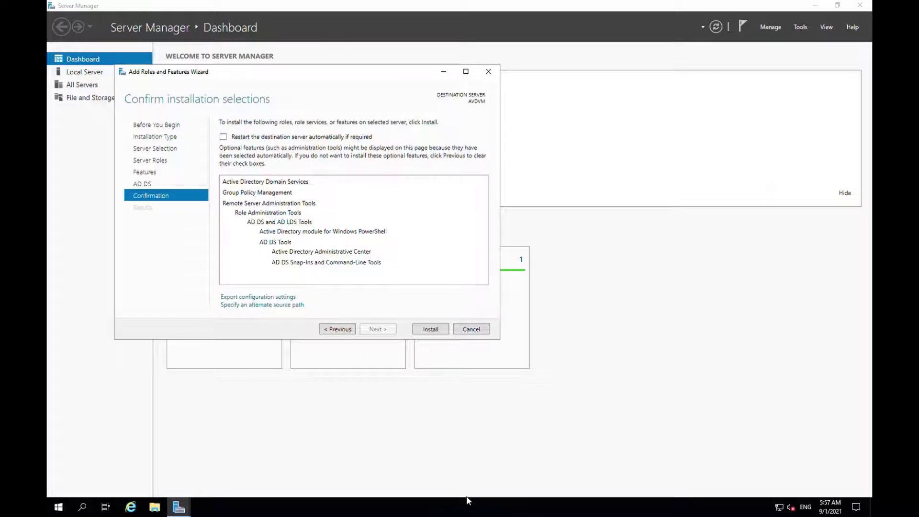
{"action": "left_click", "coordinate": [224, 137]}
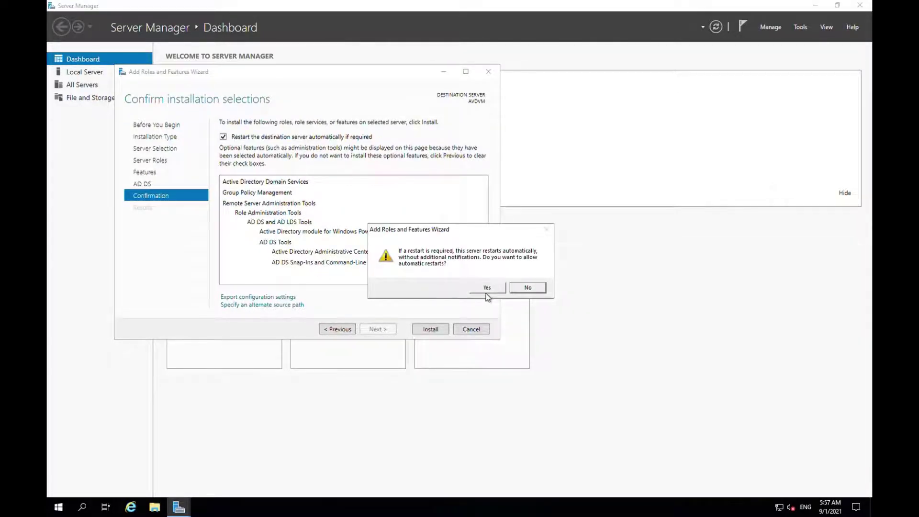
{"action": "left_click", "coordinate": [487, 288]}
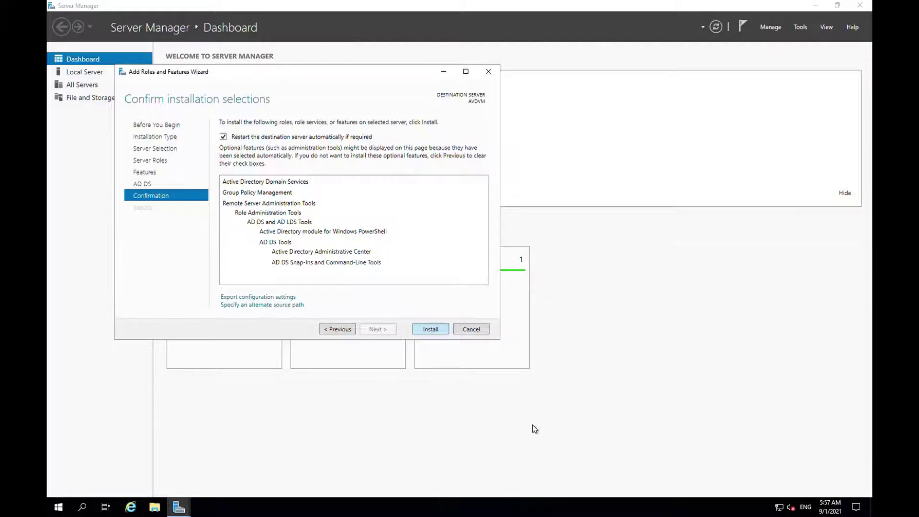
Install the AD DS role and start promoting the server into a new forest
{"action": "key", "text": "Return"}
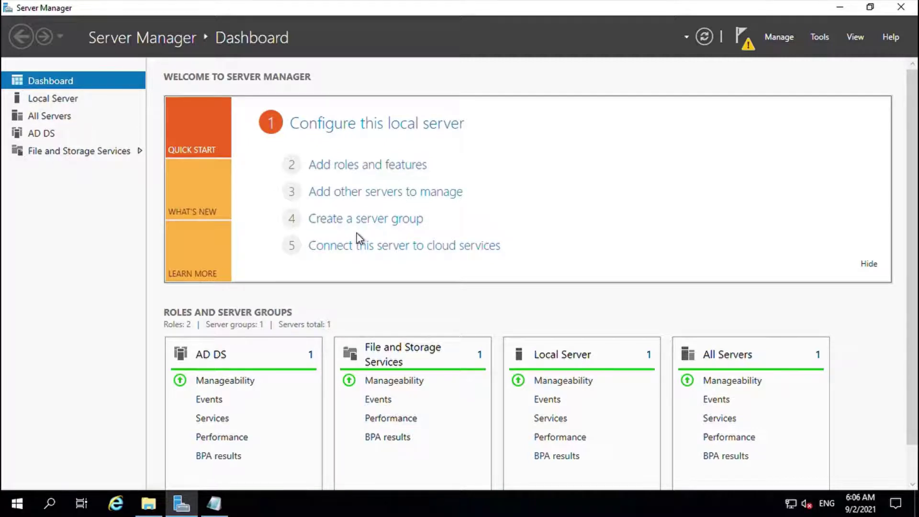
{"action": "left_click", "coordinate": [745, 42]}
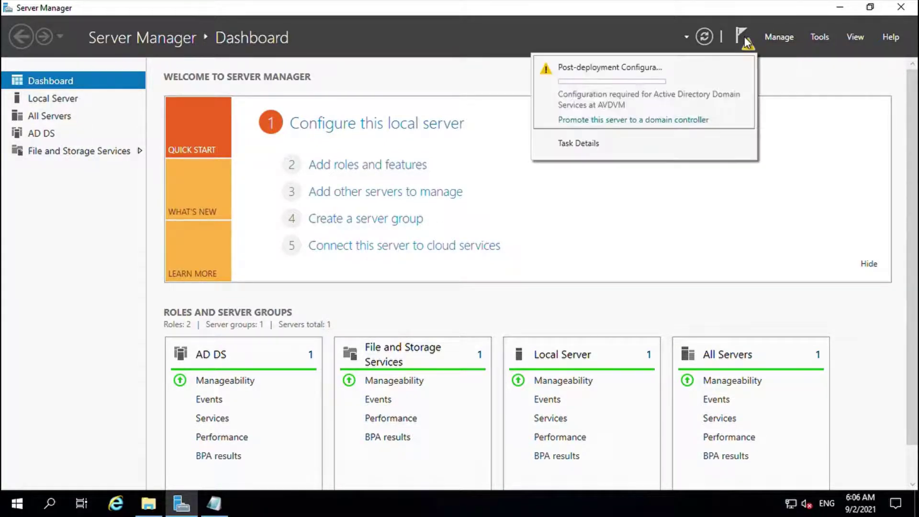
{"action": "left_click", "coordinate": [646, 123]}
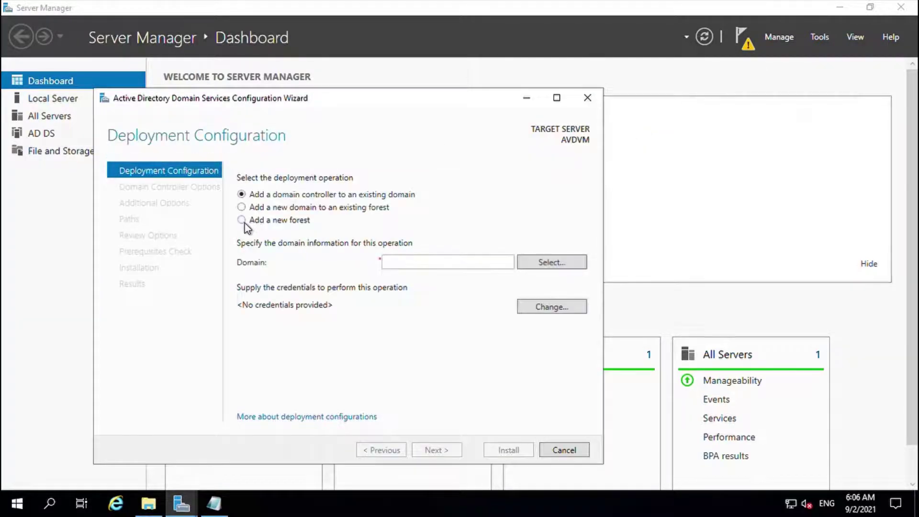
{"action": "left_click", "coordinate": [244, 222]}
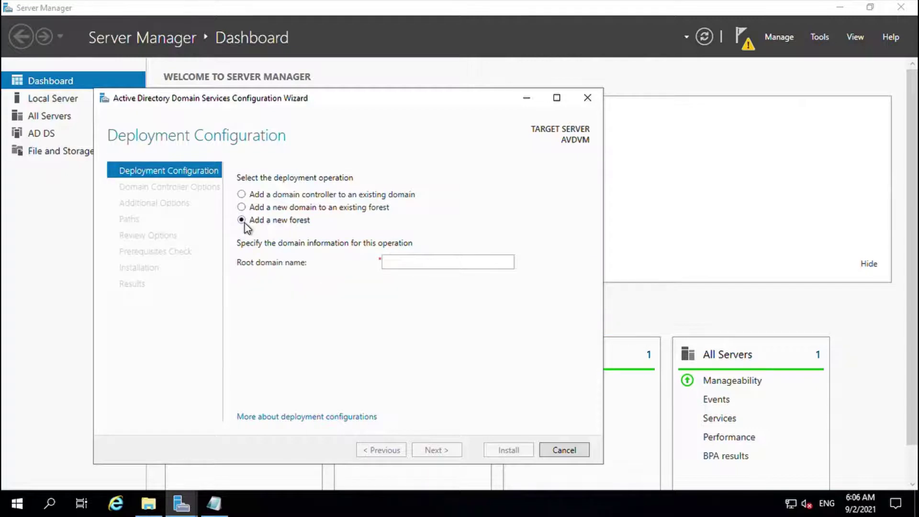
Copy the onmicrosoft.com domain name from Notepad
{"action": "left_click", "coordinate": [214, 504]}
{"action": "left_click_drag", "start_coordinate": [182, 36], "coordinate": [8, 46]}
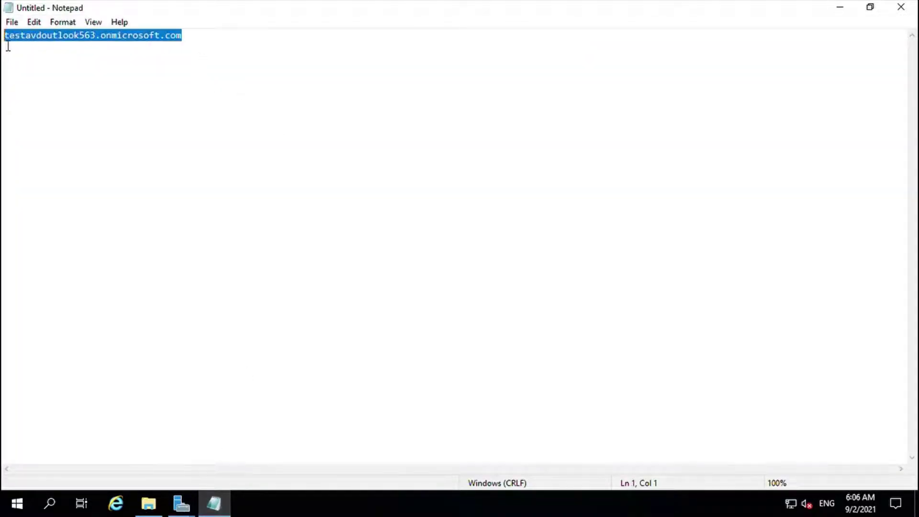
{"action": "right_click", "coordinate": [18, 43]}
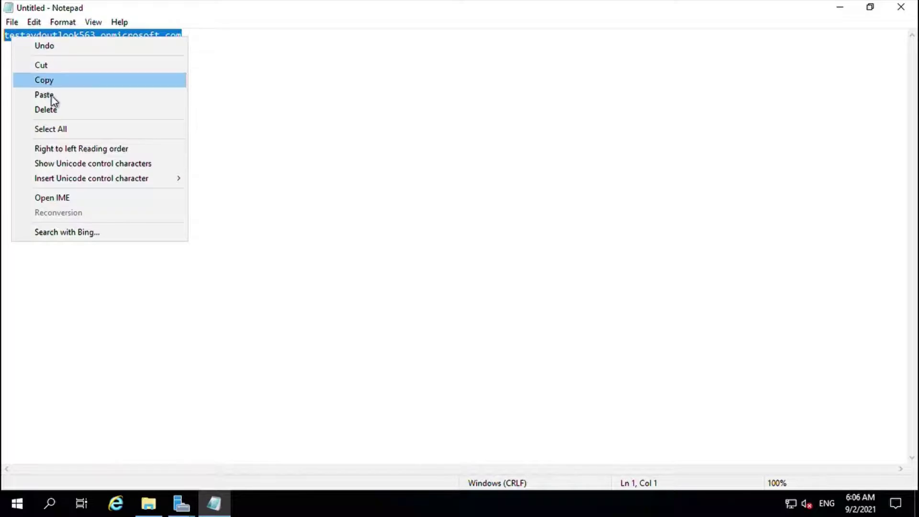
{"action": "left_click", "coordinate": [58, 82]}
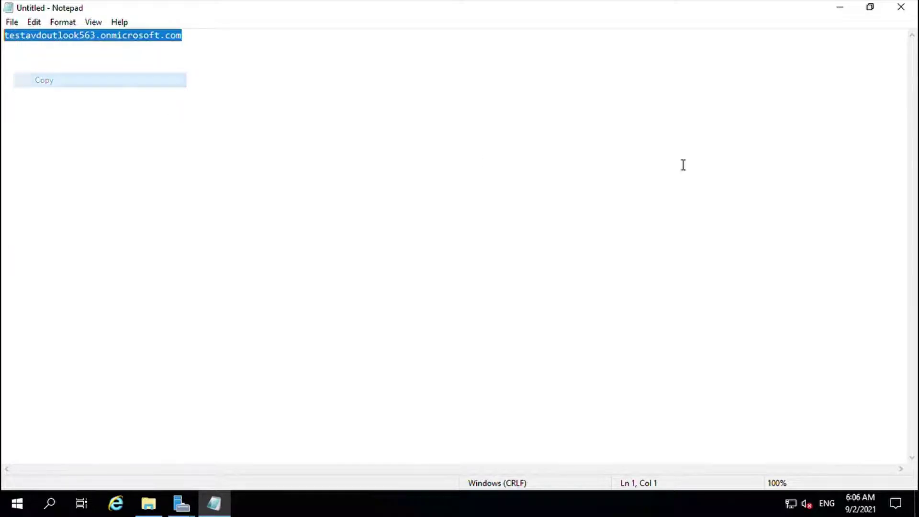
Paste the onmicrosoft.com domain as the new forest's root domain name
{"action": "left_click", "coordinate": [841, 8]}
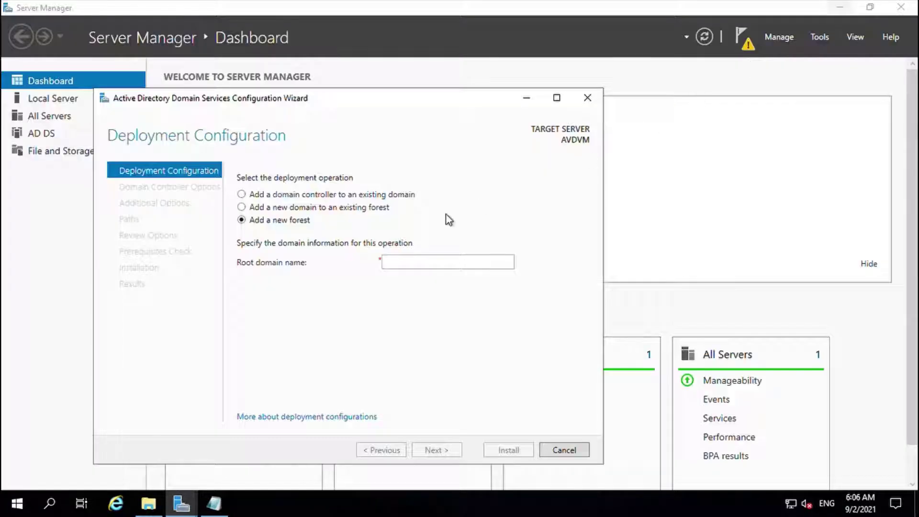
{"action": "left_click", "coordinate": [410, 266]}
{"action": "right_click", "coordinate": [405, 264]}
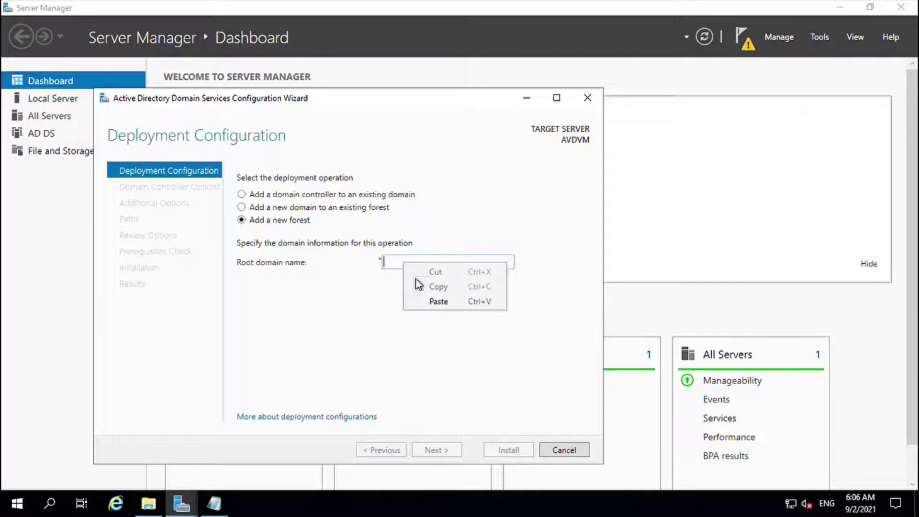
{"action": "left_click", "coordinate": [437, 301]}
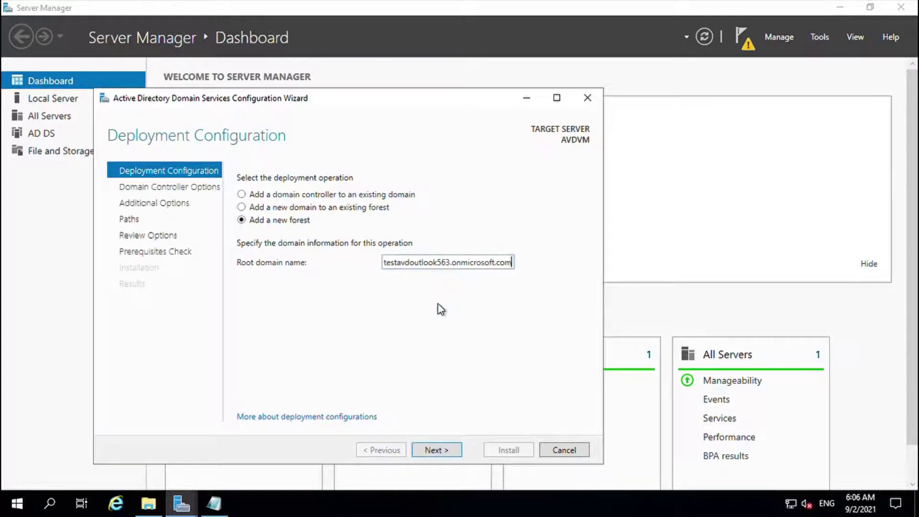
{"action": "left_click", "coordinate": [450, 453]}
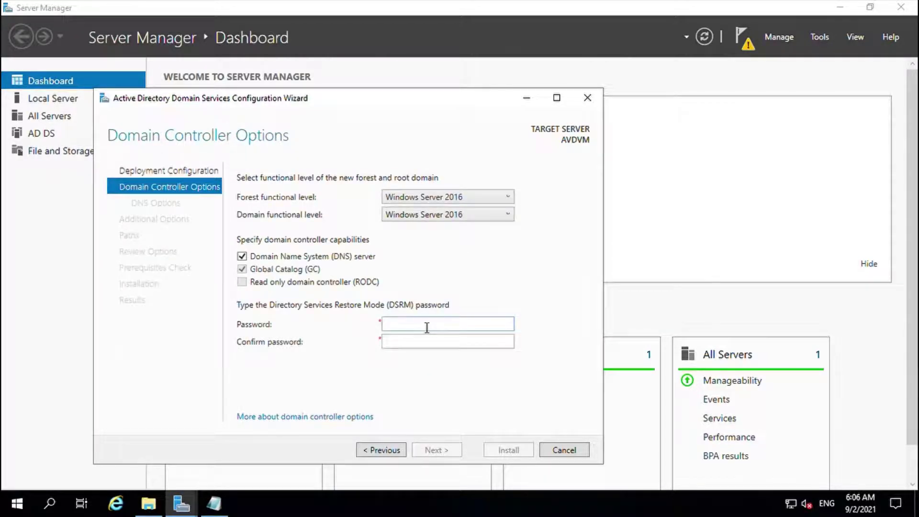
Accept the default DNS, NetBIOS and folder settings, then install the domain controller
{"action": "key", "text": "super+a"}
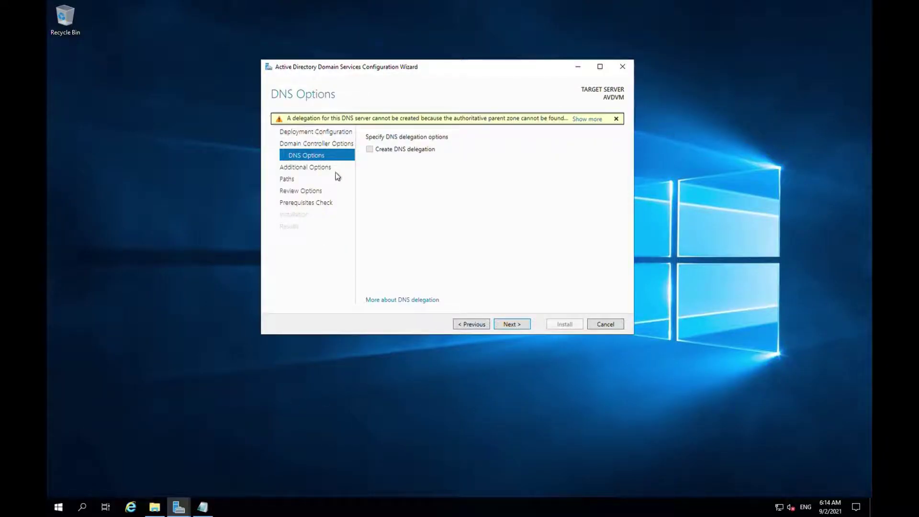
{"action": "left_click", "coordinate": [510, 324]}
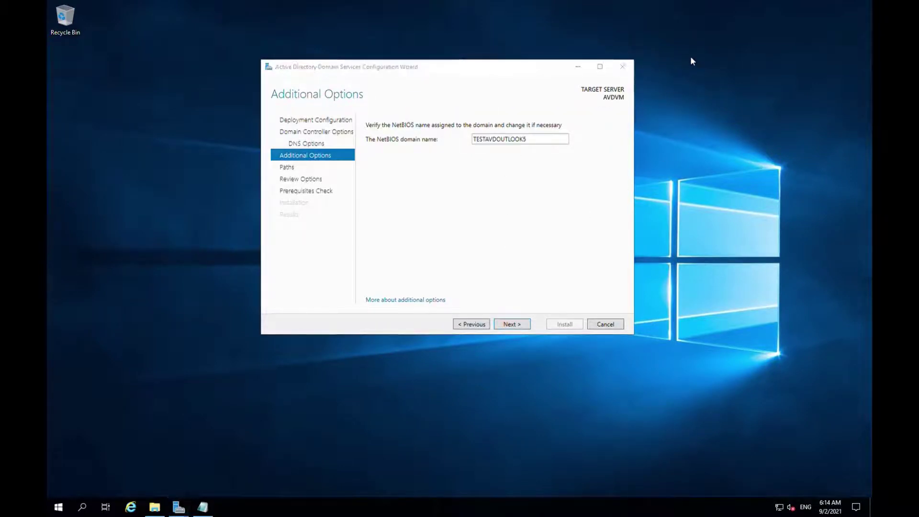
{"action": "left_click", "coordinate": [520, 326]}
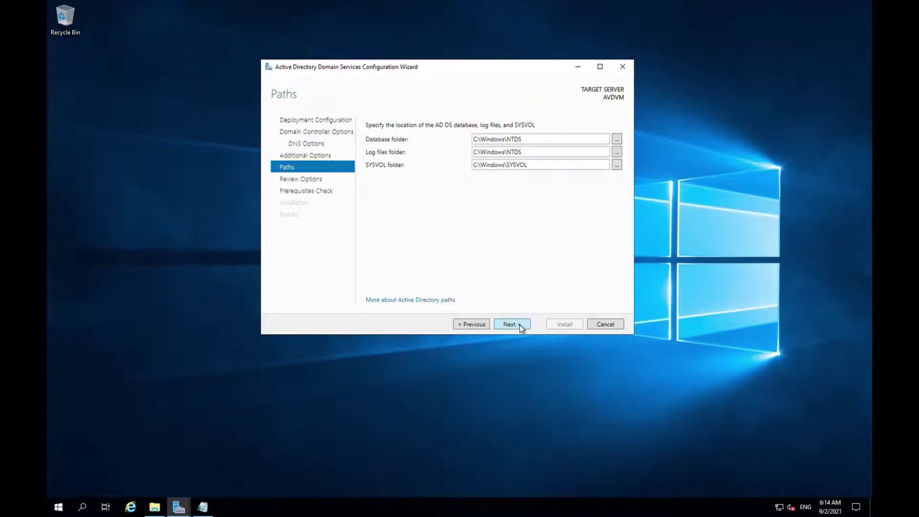
{"action": "left_click", "coordinate": [520, 325]}
{"action": "left_click", "coordinate": [520, 325]}
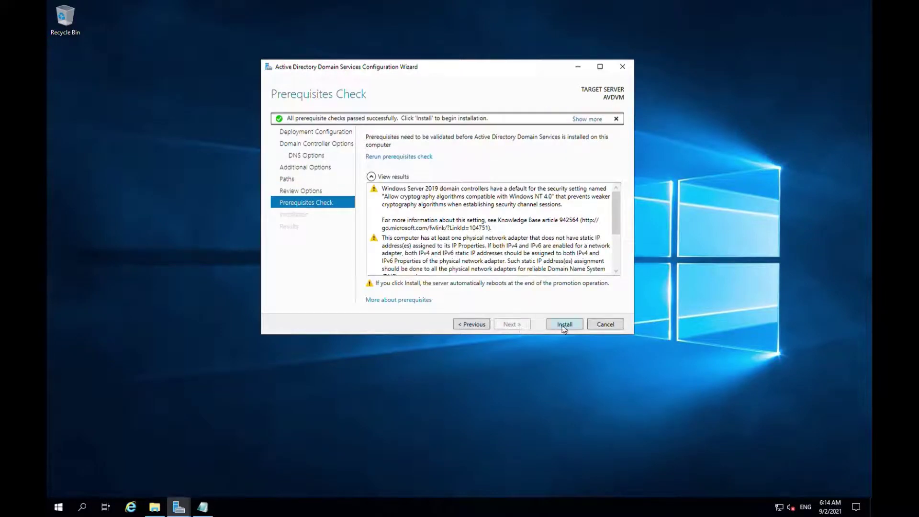
{"action": "left_click", "coordinate": [562, 325]}
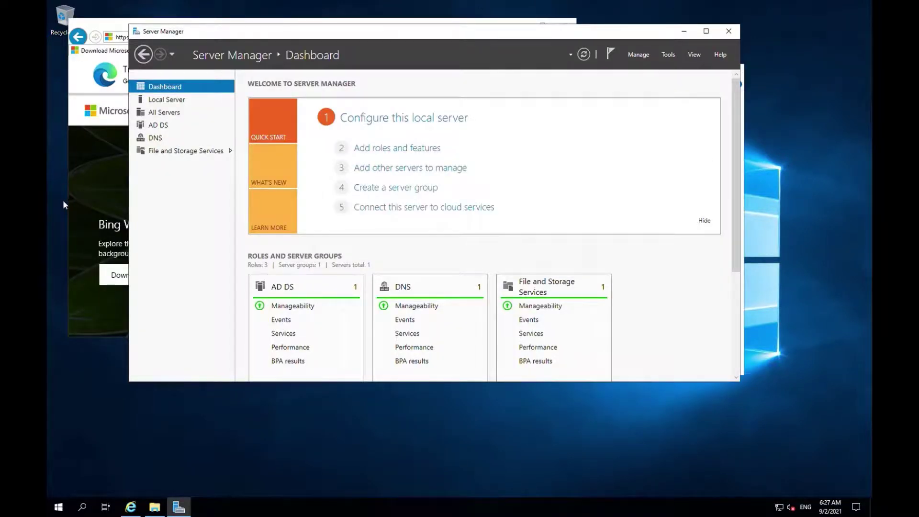
Launch Active Directory Users and Computers, expand the domain to see Builtin, Computers and Users, then close it
{"action": "left_click", "coordinate": [60, 507]}
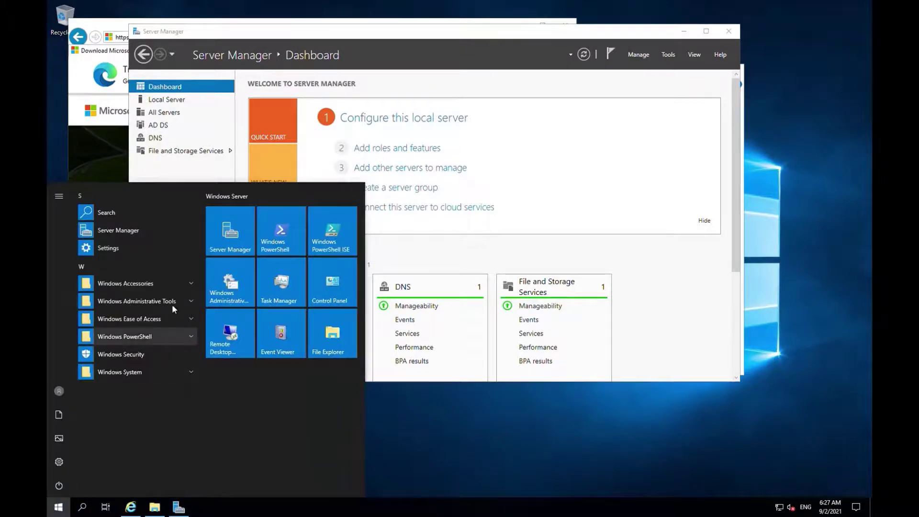
{"action": "left_click", "coordinate": [172, 302]}
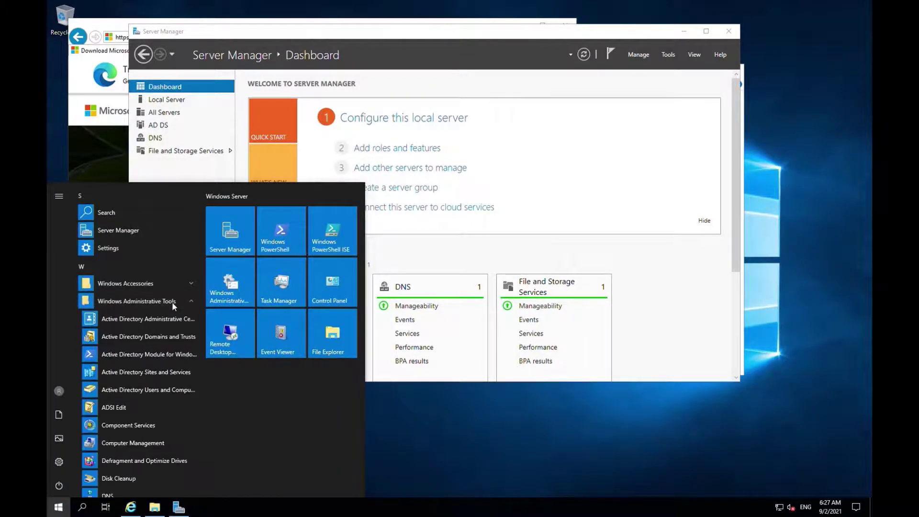
{"action": "left_click", "coordinate": [141, 391]}
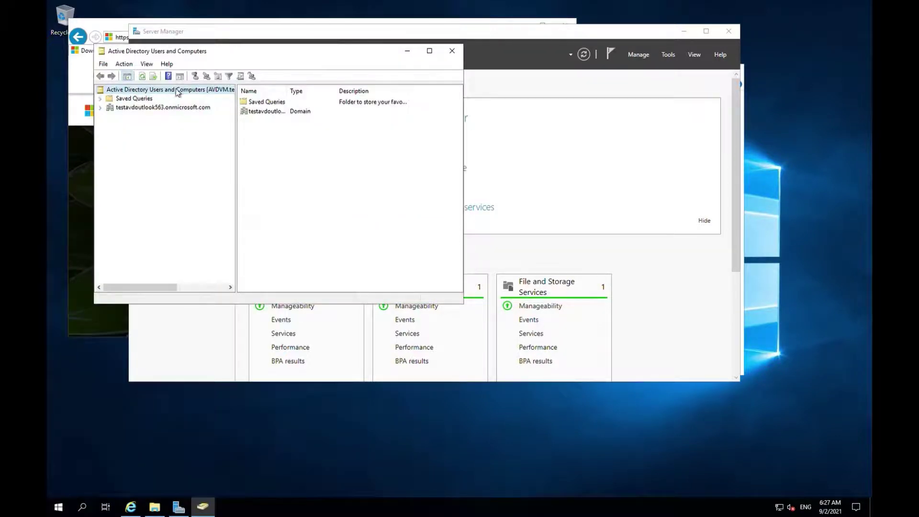
{"action": "left_click_drag", "start_coordinate": [243, 142], "coordinate": [410, 143]}
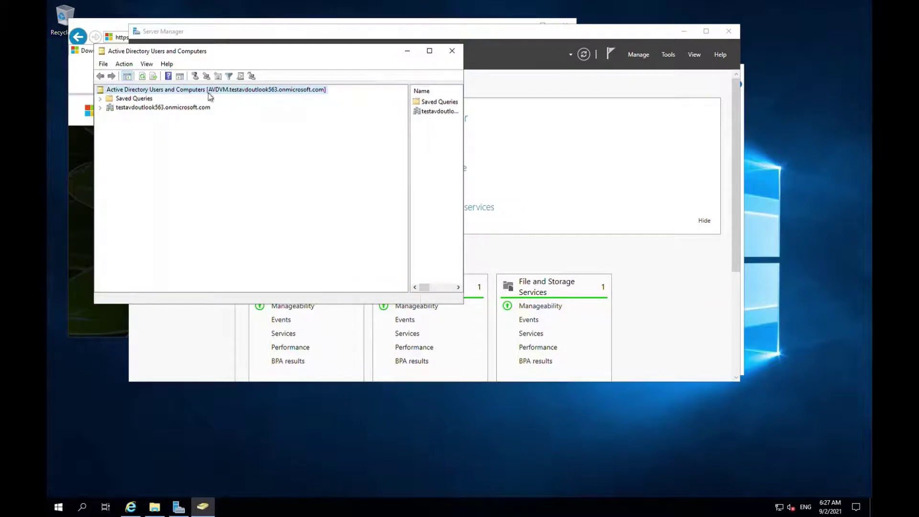
{"action": "left_click", "coordinate": [100, 108]}
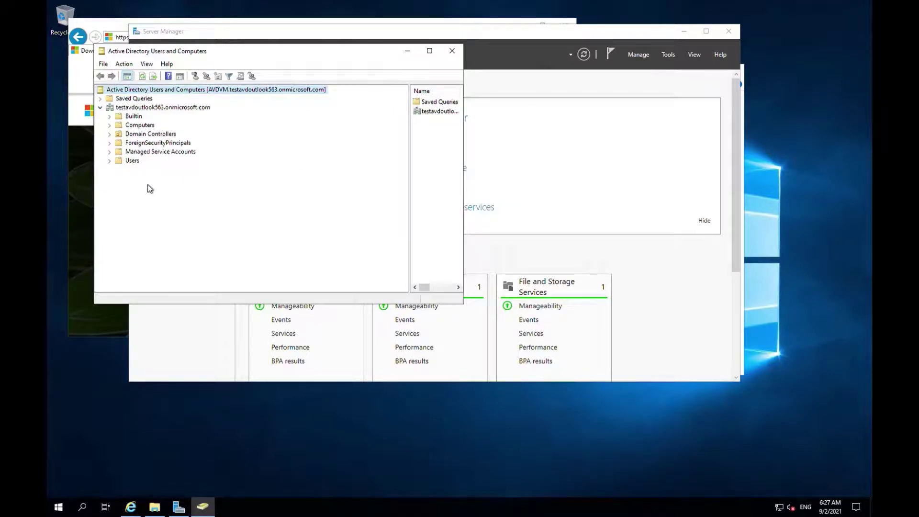
{"action": "left_click", "coordinate": [451, 51]}
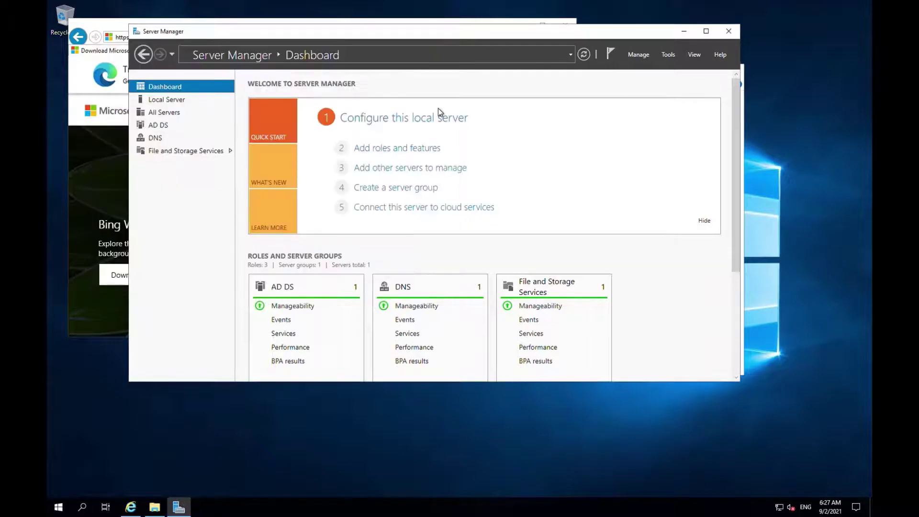
Open the downloaded AzureADConnect file's folder from the browser download page
{"action": "left_click", "coordinate": [100, 27]}
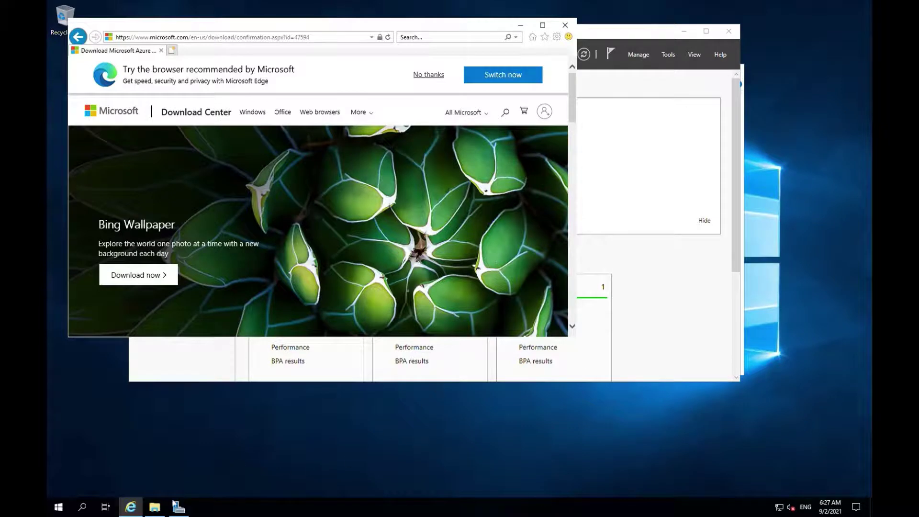
{"action": "left_click", "coordinate": [155, 507]}
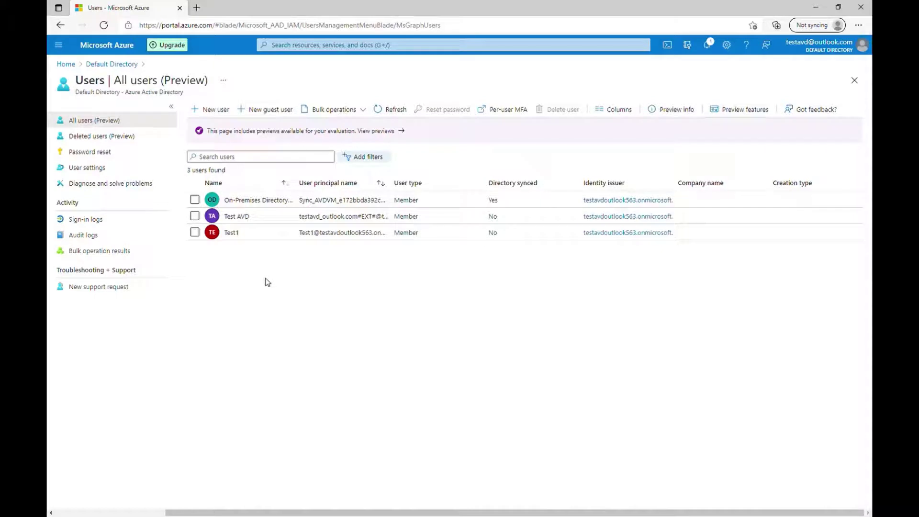
Confirm Test1 holds Global administrator, then select the tenant domain in its user name
{"action": "left_click", "coordinate": [231, 233]}
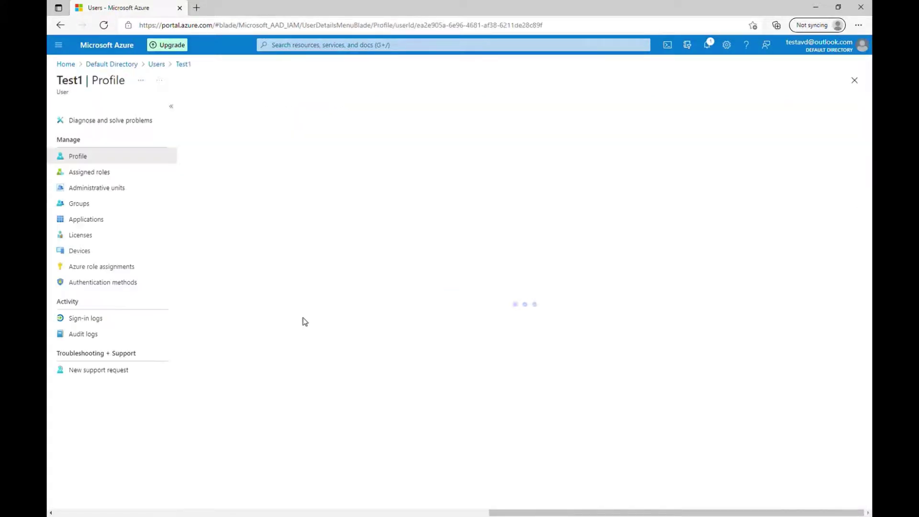
{"action": "left_click", "coordinate": [90, 173]}
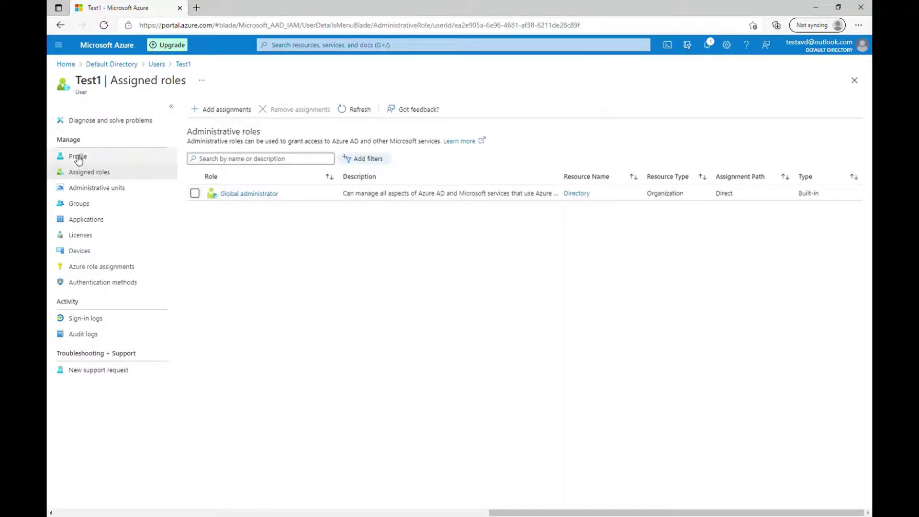
{"action": "left_click", "coordinate": [157, 64]}
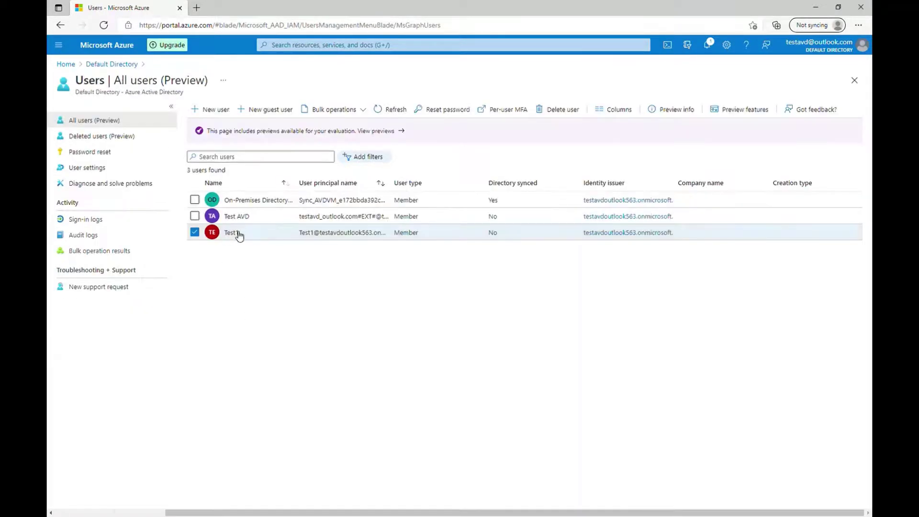
{"action": "left_click", "coordinate": [236, 233]}
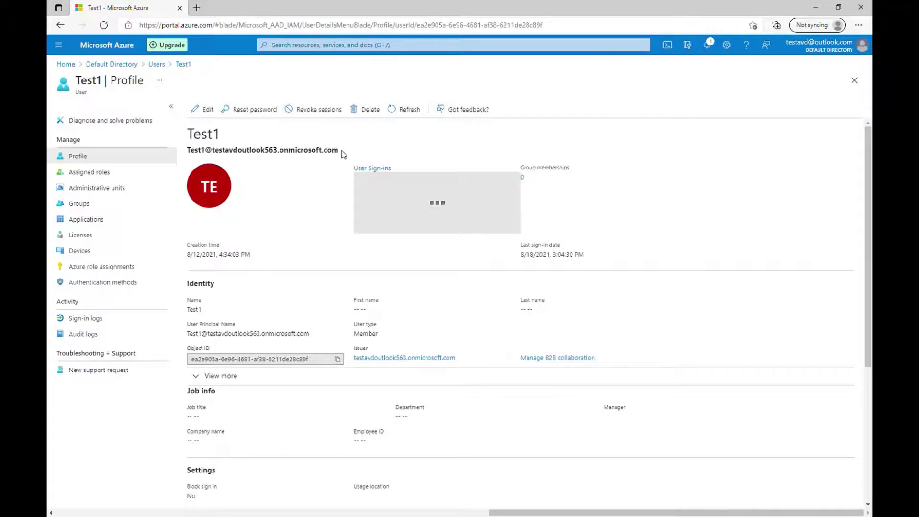
{"action": "left_click_drag", "start_coordinate": [341, 151], "coordinate": [193, 158]}
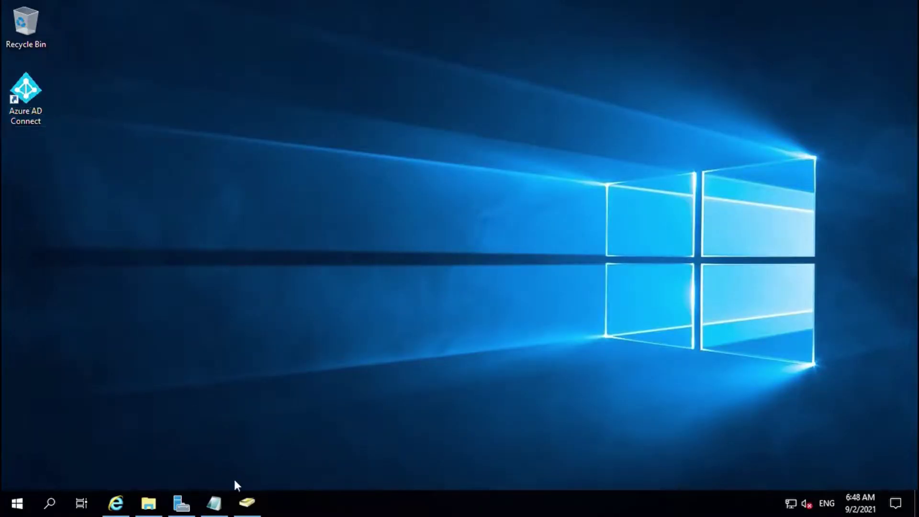
Launch Active Directory Users and Computers from Windows Administrative Tools
{"action": "left_click", "coordinate": [250, 507]}
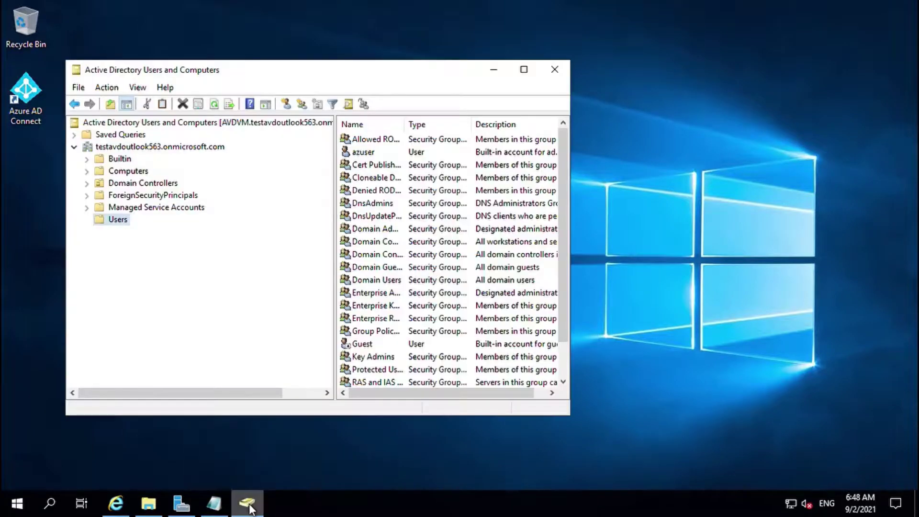
{"action": "left_click", "coordinate": [21, 509]}
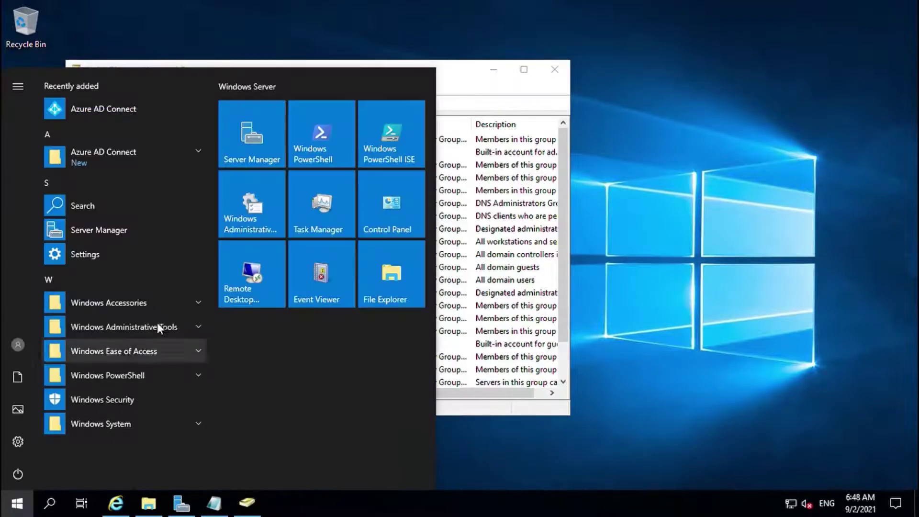
{"action": "left_click", "coordinate": [157, 328]}
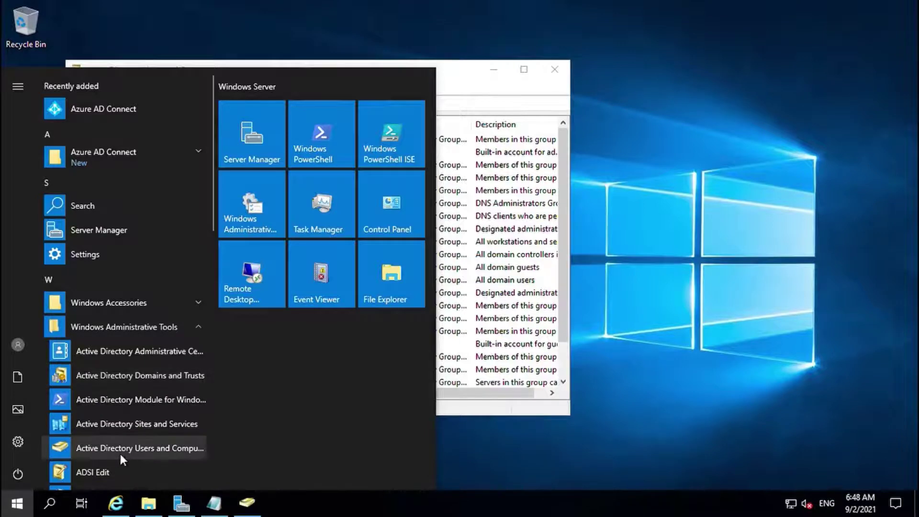
{"action": "left_click", "coordinate": [453, 70]}
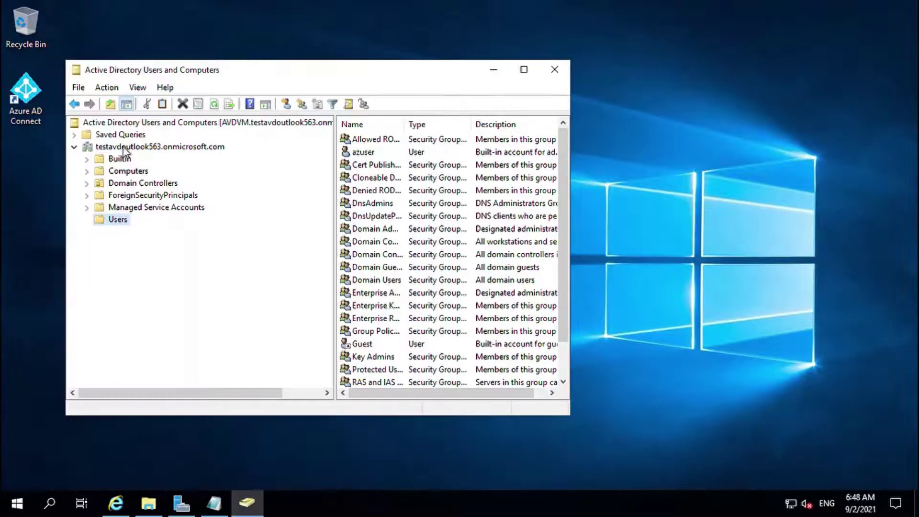
Start a new user in the Users container named AVDAdmin with logon name avdadmin
{"action": "right_click", "coordinate": [118, 223]}
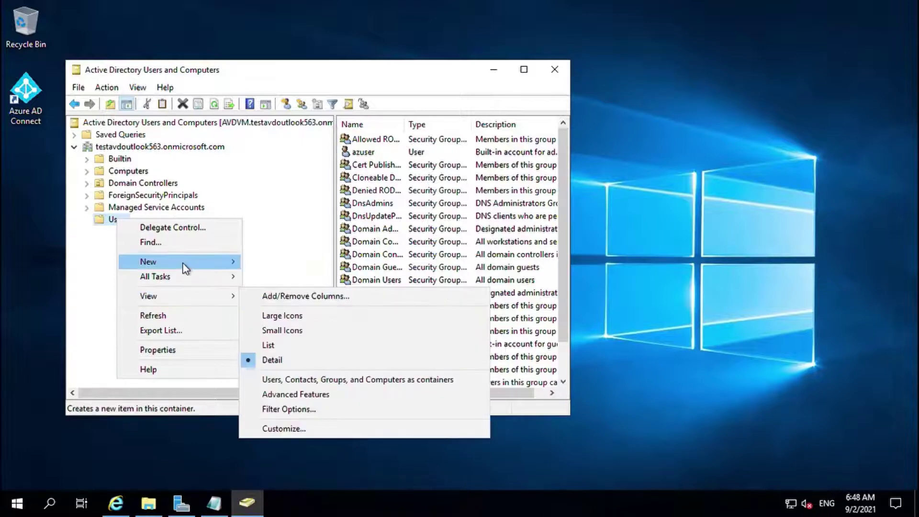
{"action": "mouse_move", "coordinate": [182, 263]}
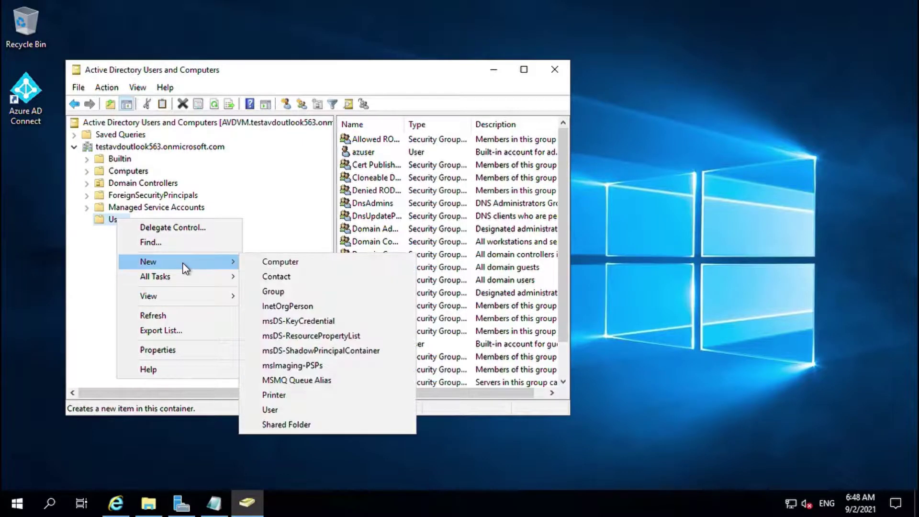
{"action": "left_click", "coordinate": [286, 410]}
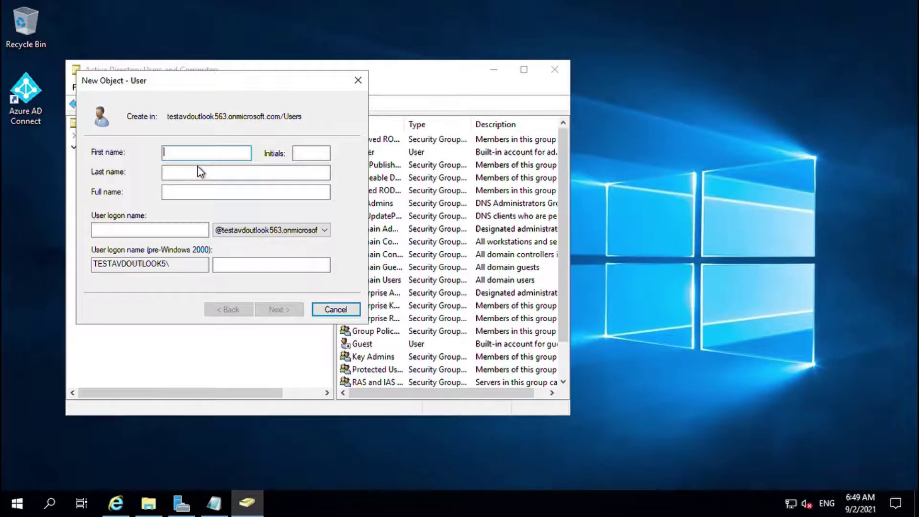
{"action": "type", "text": "AVDAdmin"}
{"action": "left_click", "coordinate": [177, 232]}
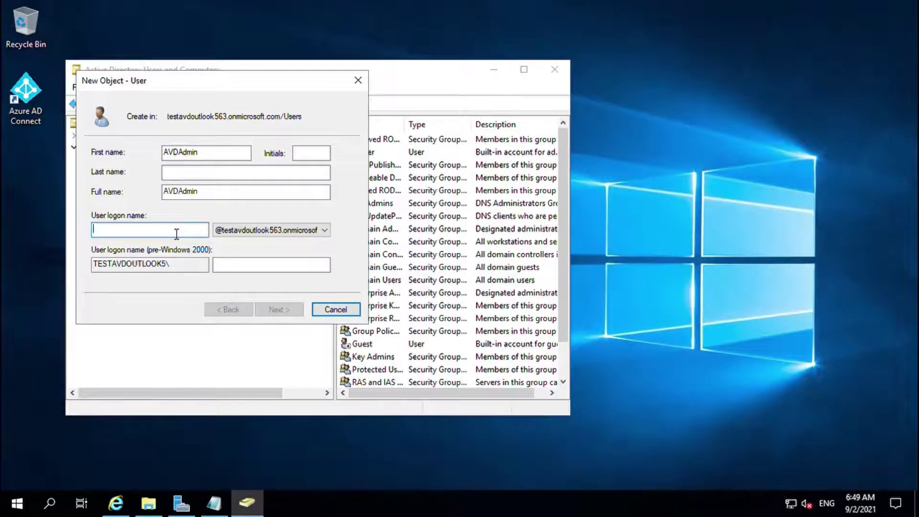
{"action": "type", "text": "avdadmin"}
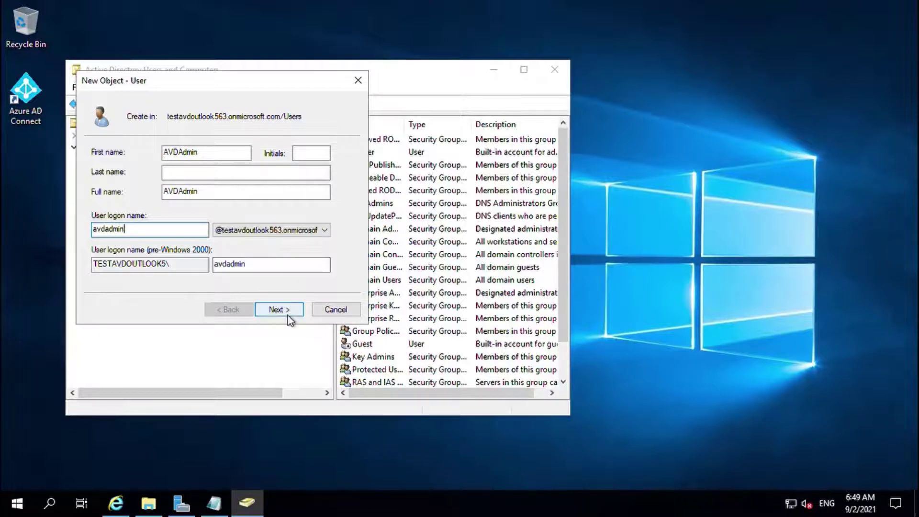
{"action": "left_click", "coordinate": [288, 315]}
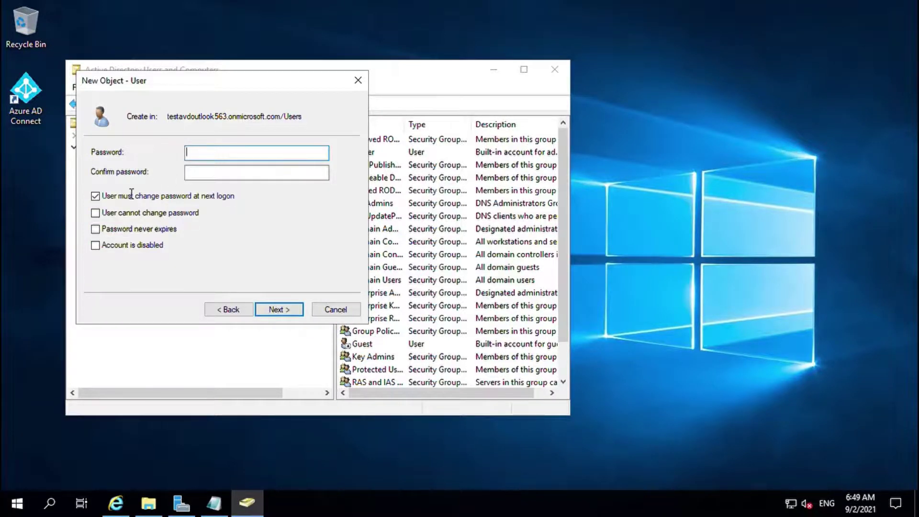
Give AVDAdmin a never-expiring password with no change required at next logon, and finish
{"action": "left_click", "coordinate": [97, 230]}
{"action": "left_click", "coordinate": [234, 156]}
{"action": "type", "text": "Password12"}
{"action": "key", "text": "Tab"}
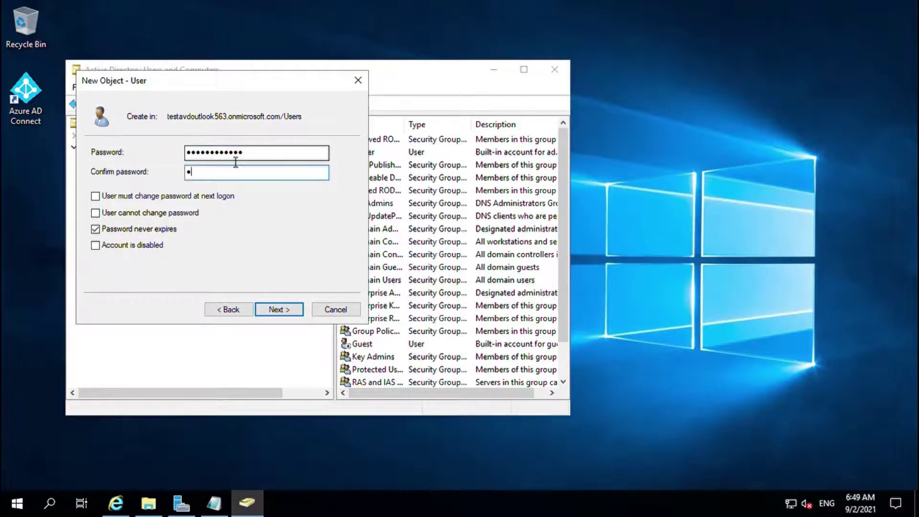
{"action": "type", "text": "Pas"}
{"action": "left_click", "coordinate": [279, 310]}
{"action": "left_click", "coordinate": [278, 315]}
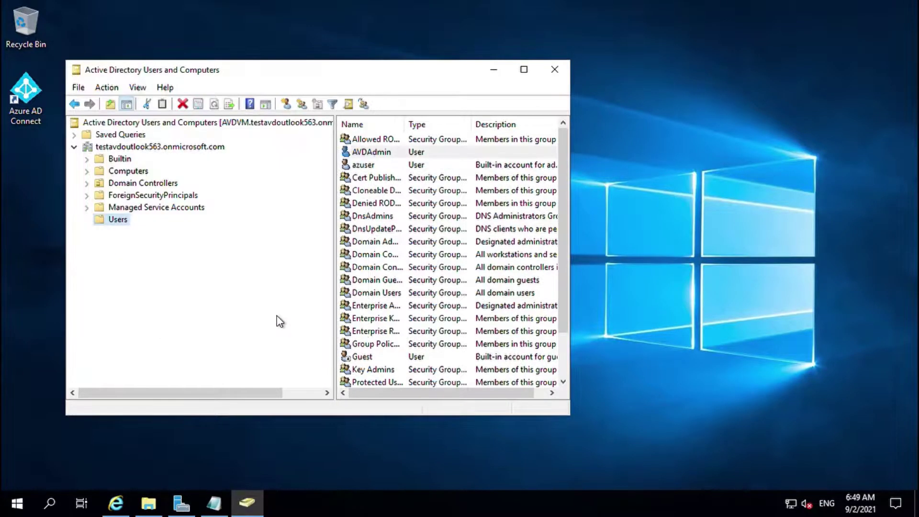
Choose Domain Admins as a group for AVDAdmin on its Member Of tab
{"action": "double_click", "coordinate": [378, 156]}
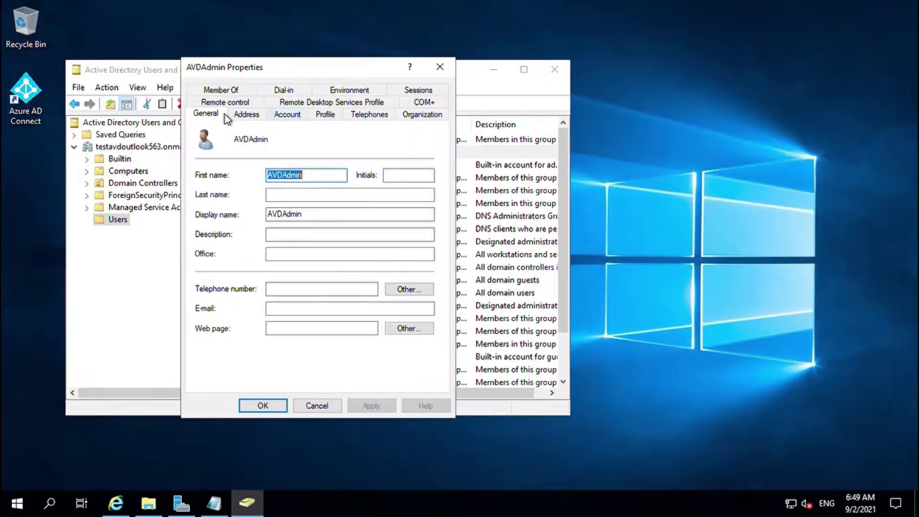
{"action": "left_click", "coordinate": [223, 93]}
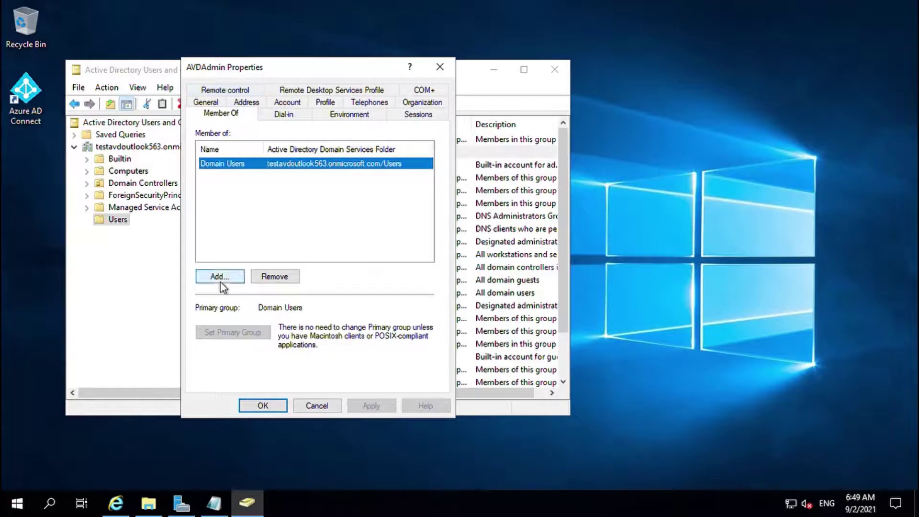
{"action": "left_click", "coordinate": [220, 277]}
{"action": "type", "text": "domain"}
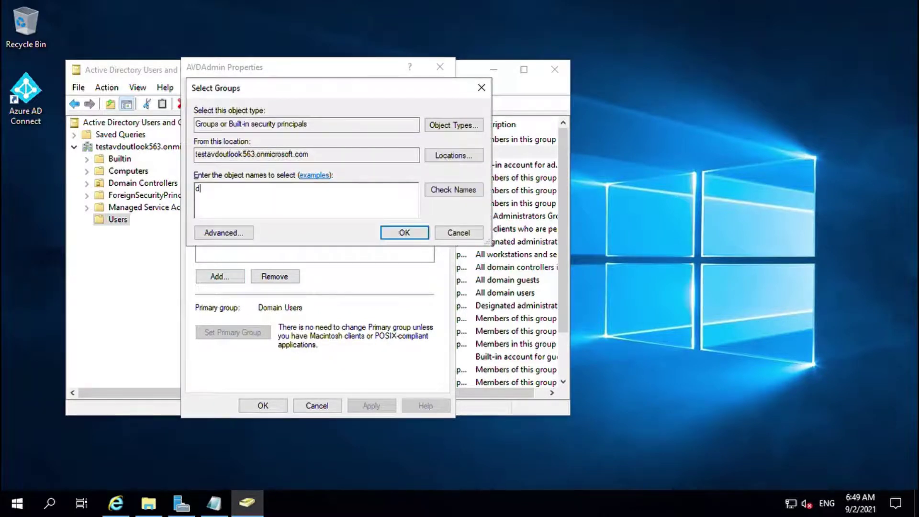
{"action": "left_click", "coordinate": [463, 190]}
{"action": "left_click", "coordinate": [260, 197]}
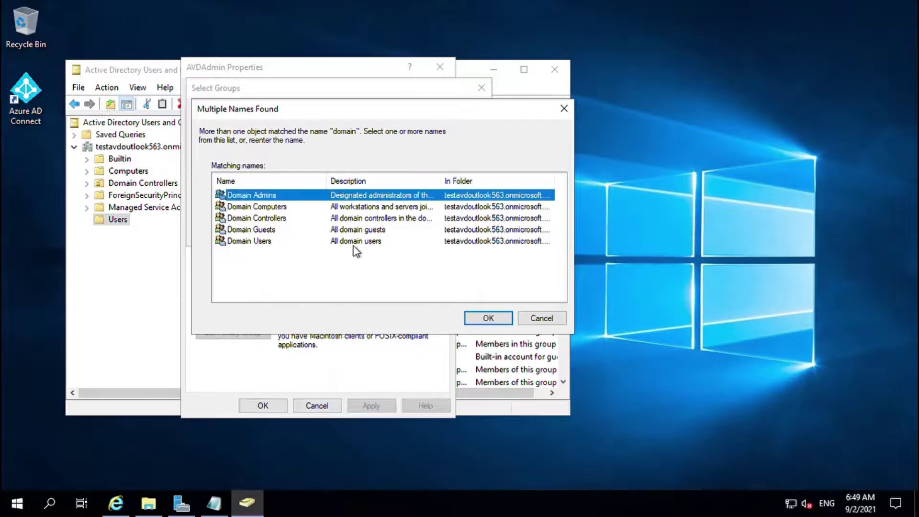
{"action": "left_click", "coordinate": [472, 322]}
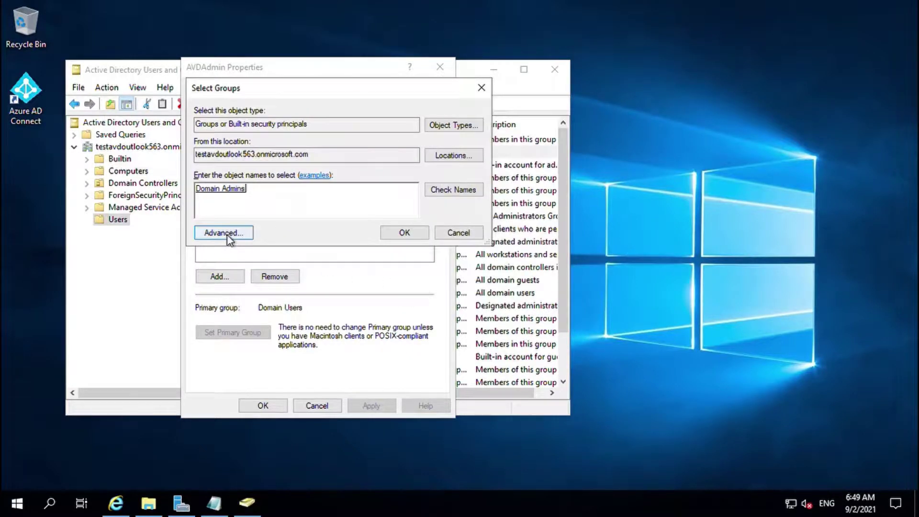
Also choose Enterprise Admins and add both groups to AVDAdmin
{"action": "left_click", "coordinate": [227, 233]}
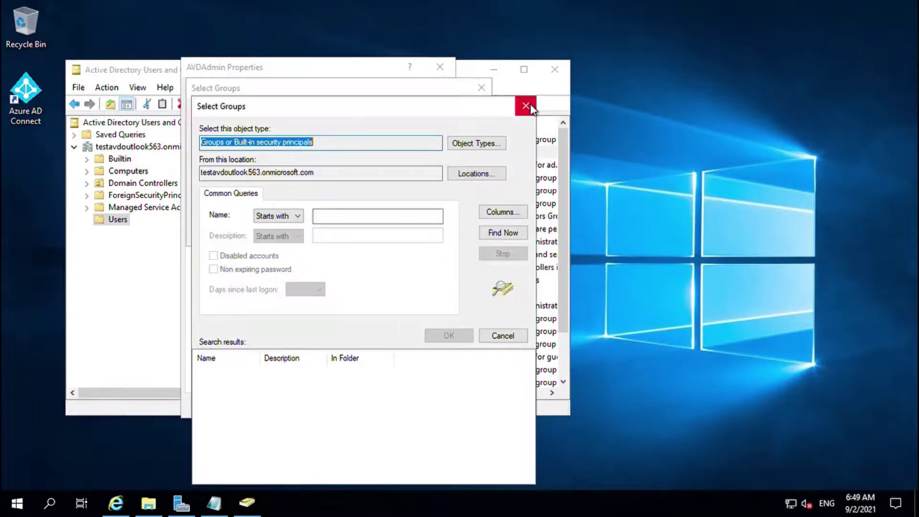
{"action": "left_click", "coordinate": [526, 105]}
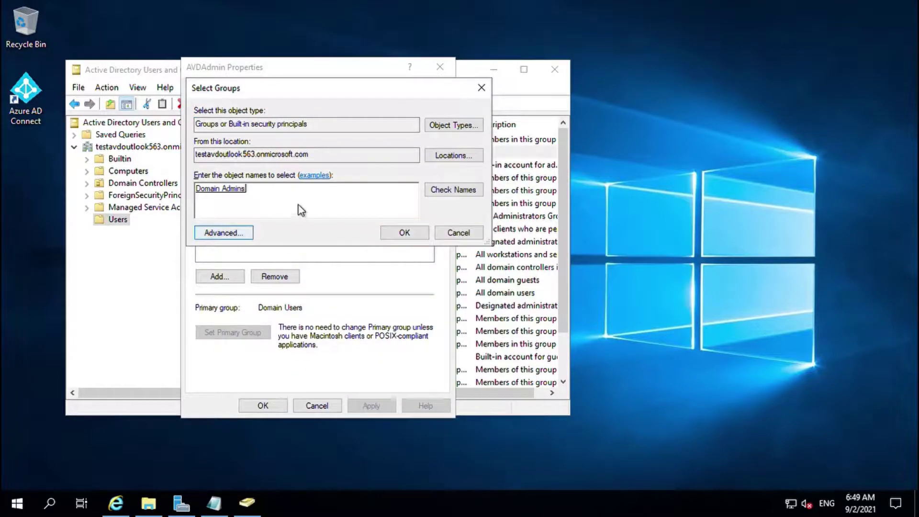
{"action": "type", "text": "ent"}
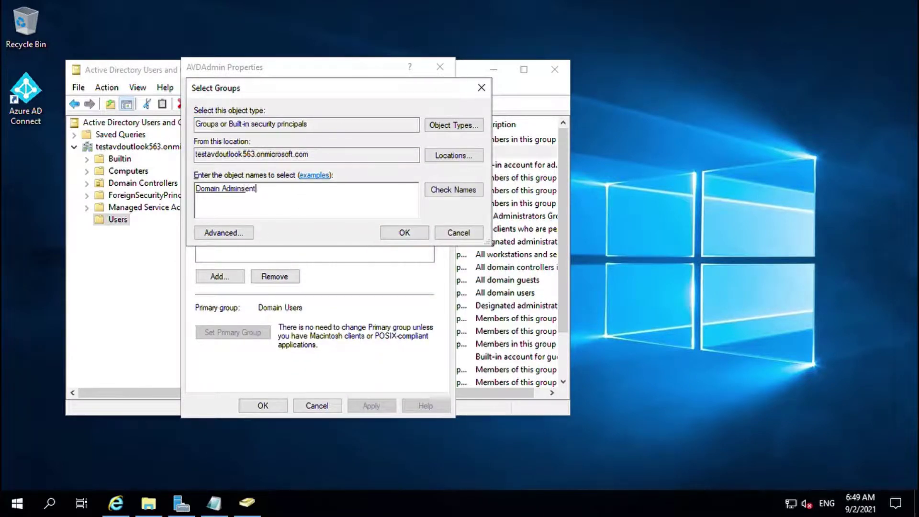
{"action": "left_click", "coordinate": [467, 190]}
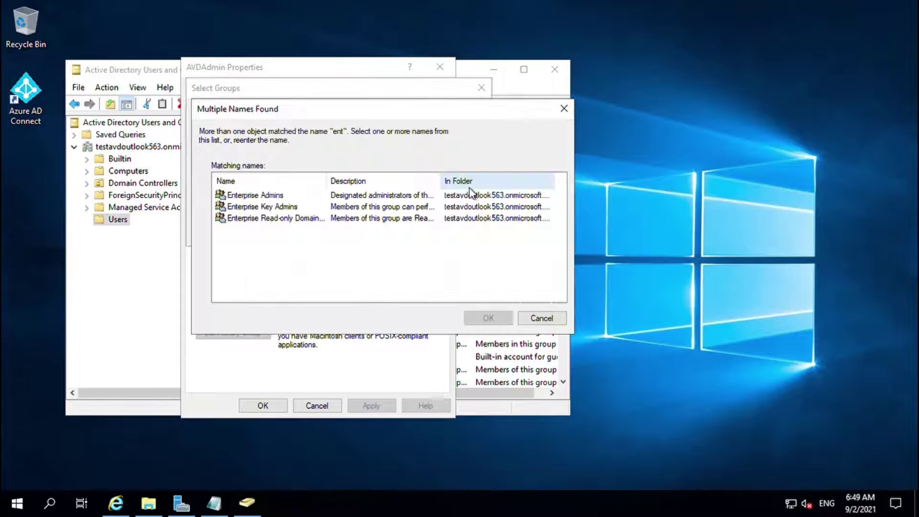
{"action": "left_click", "coordinate": [292, 195]}
{"action": "left_click", "coordinate": [491, 319]}
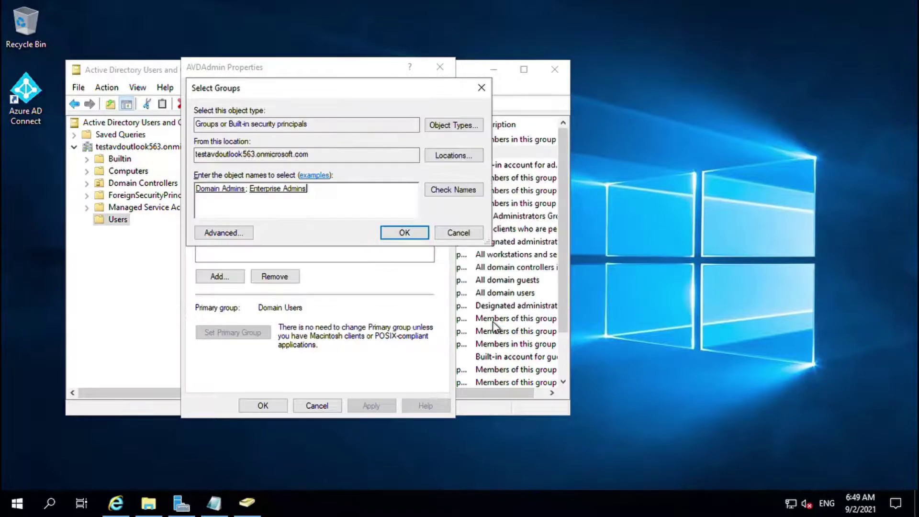
{"action": "left_click", "coordinate": [404, 234]}
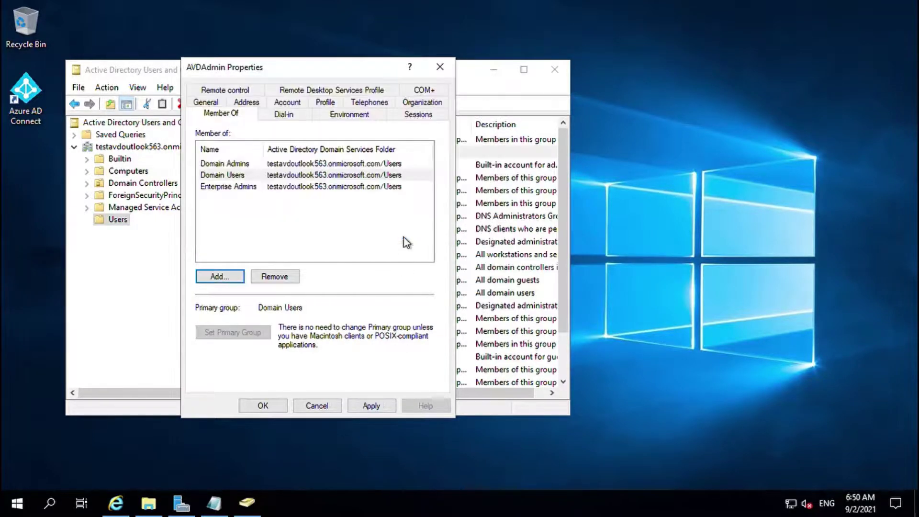
Apply the new memberships, close AVDAdmin's properties and minimize the console
{"action": "left_click", "coordinate": [370, 405]}
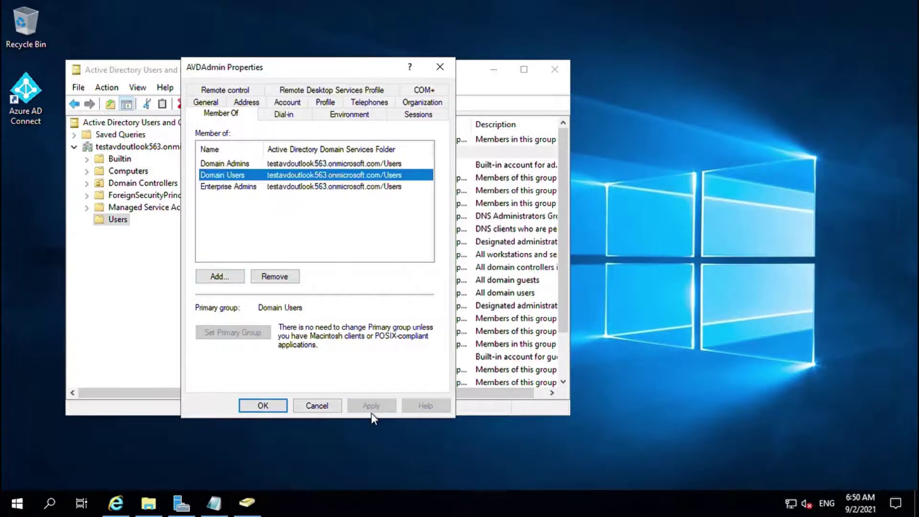
{"action": "left_click", "coordinate": [206, 103]}
{"action": "left_click", "coordinate": [274, 408]}
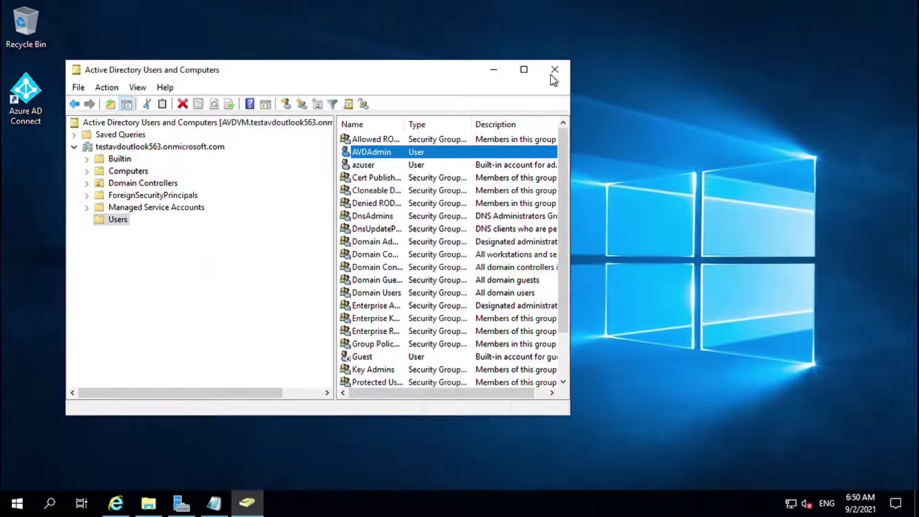
{"action": "left_click", "coordinate": [493, 70]}
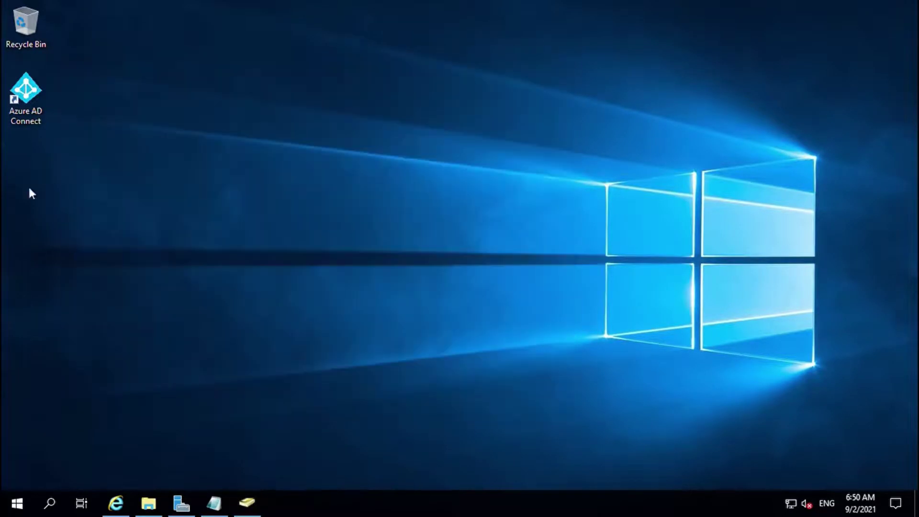
Launch Azure AD Connect with express settings and copy the admin sign-in address from Notepad
{"action": "left_click", "coordinate": [25, 91]}
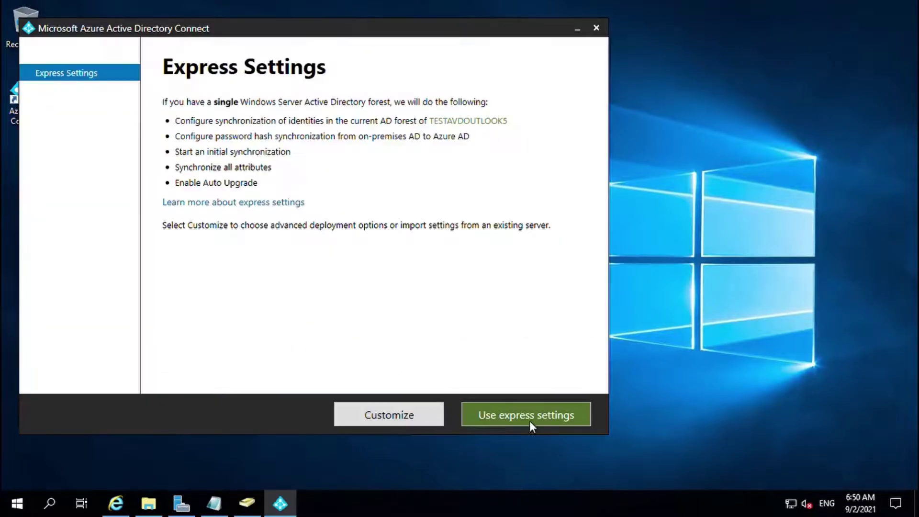
{"action": "left_click", "coordinate": [529, 421]}
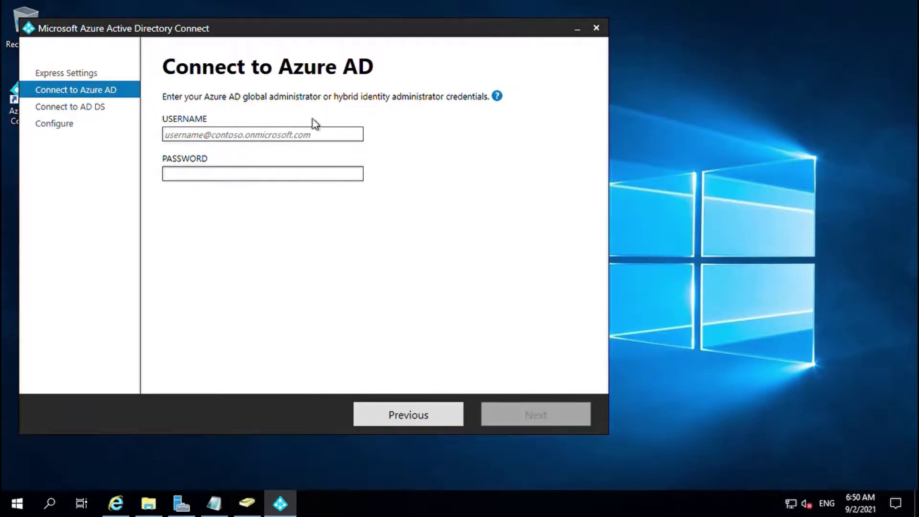
{"action": "left_click", "coordinate": [214, 502]}
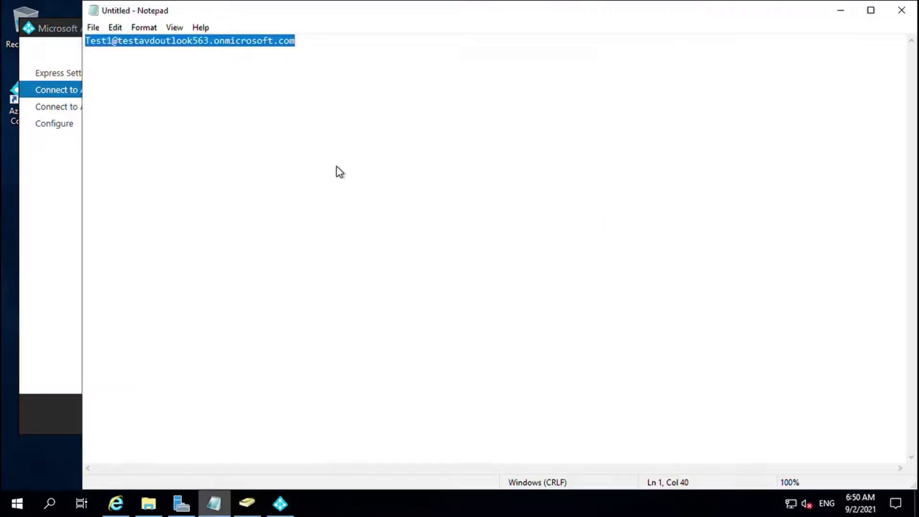
{"action": "right_click", "coordinate": [215, 48]}
{"action": "left_click", "coordinate": [240, 84]}
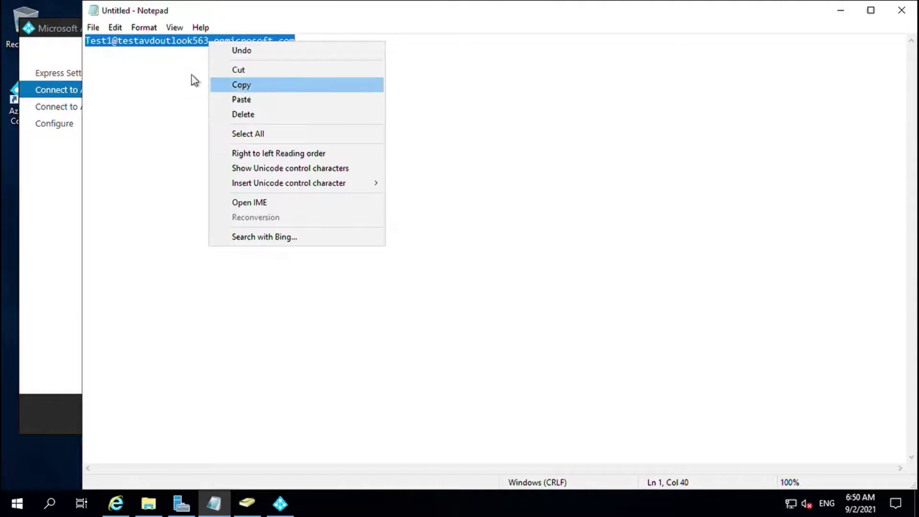
{"action": "left_click", "coordinate": [841, 12]}
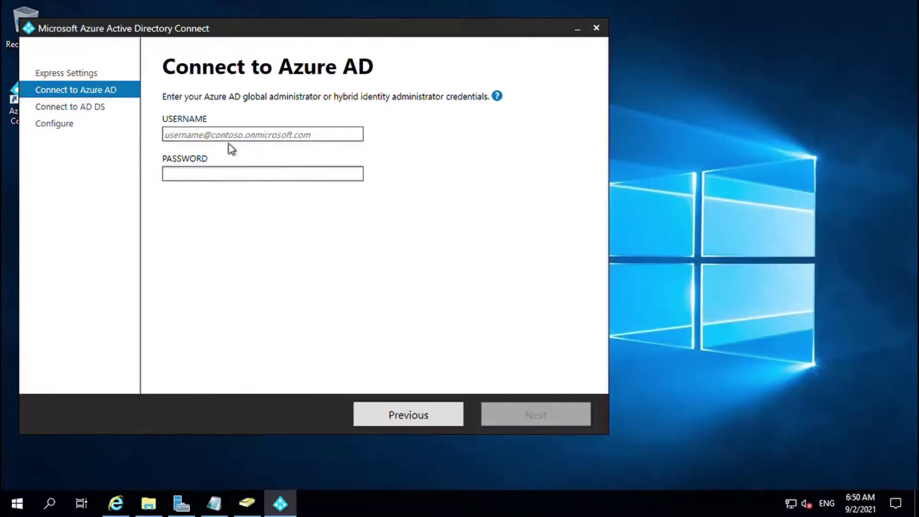
Enter the Azure AD global administrator sign-in address and password and submit them
{"action": "key", "text": "ctrl+v"}
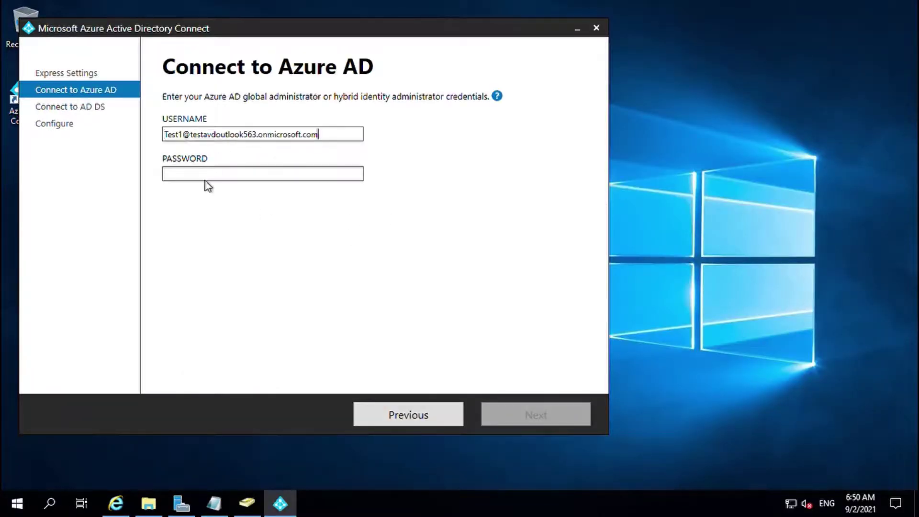
{"action": "left_click", "coordinate": [205, 178]}
{"action": "key", "text": "Caps_Lock"}
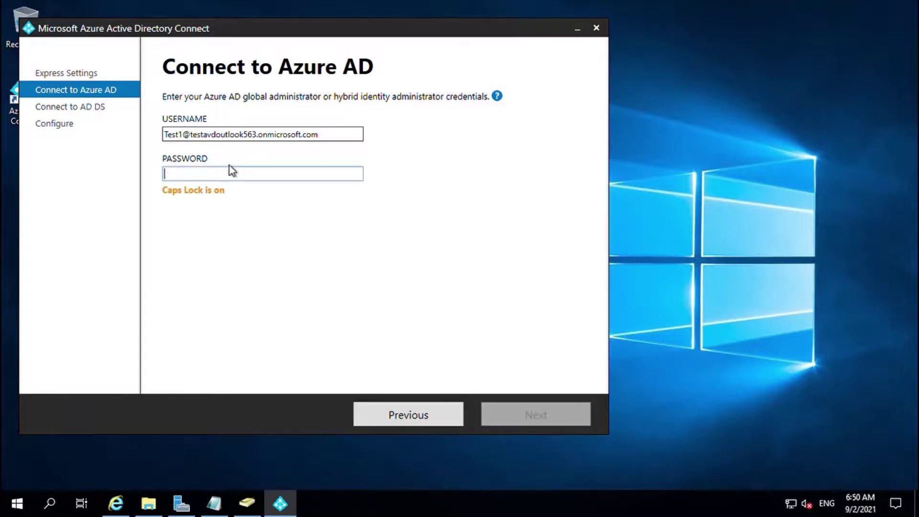
{"action": "type", "text": "**********"}
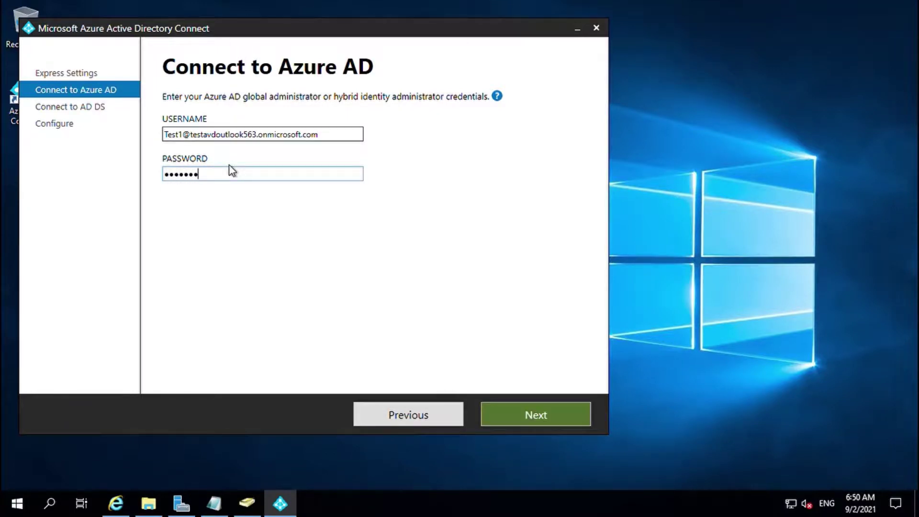
{"action": "left_click", "coordinate": [506, 413]}
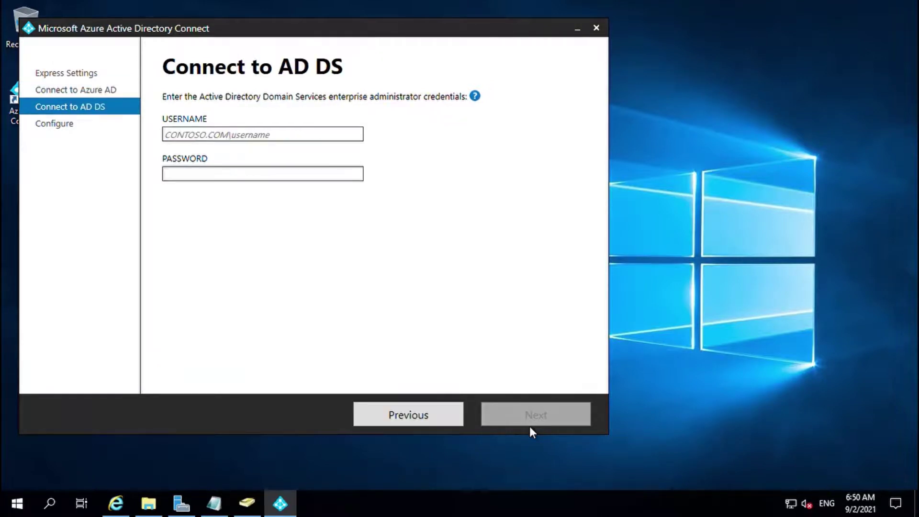
Enter AVDAdmin as the AD DS username, then clear it after the DOMAIN\username format error
{"action": "left_click", "coordinate": [203, 139]}
{"action": "type", "text": "A"}
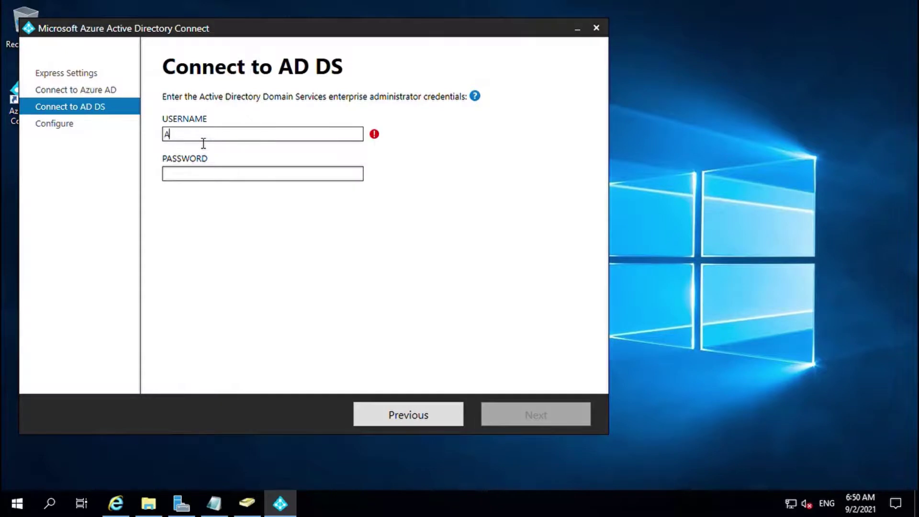
{"action": "type", "text": "VDAdmin"}
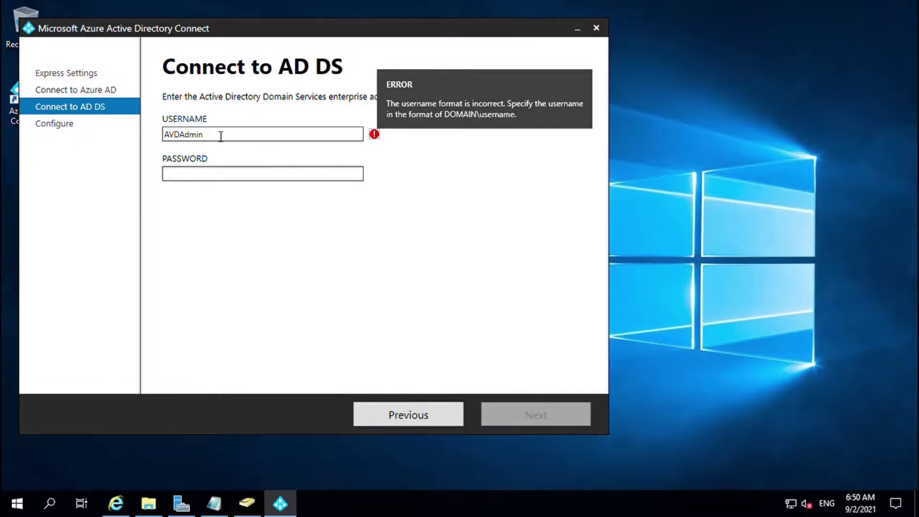
{"action": "left_click_drag", "start_coordinate": [224, 139], "coordinate": [81, 137]}
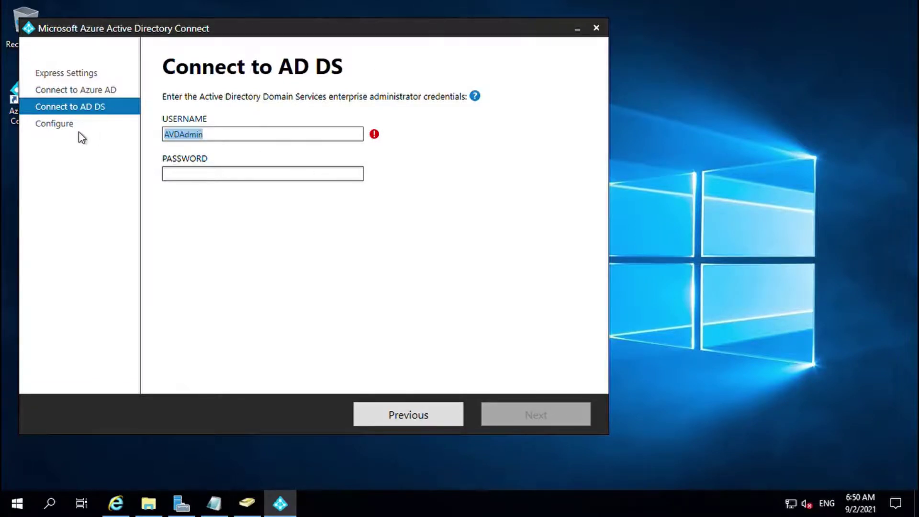
{"action": "key", "text": "BackSpace"}
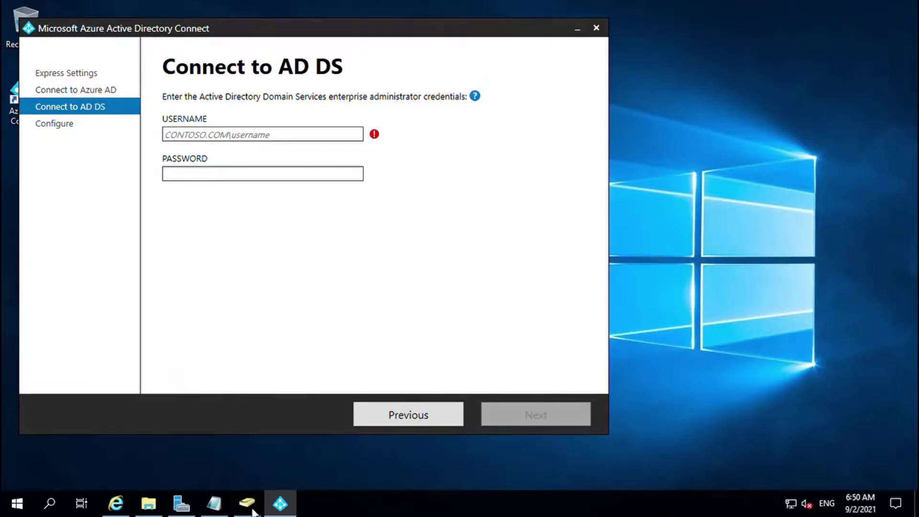
Arrange Active Directory Users and Computers beside the wizard's AD DS credential fields
{"action": "left_click", "coordinate": [247, 503]}
{"action": "left_click_drag", "start_coordinate": [215, 78], "coordinate": [299, 107]}
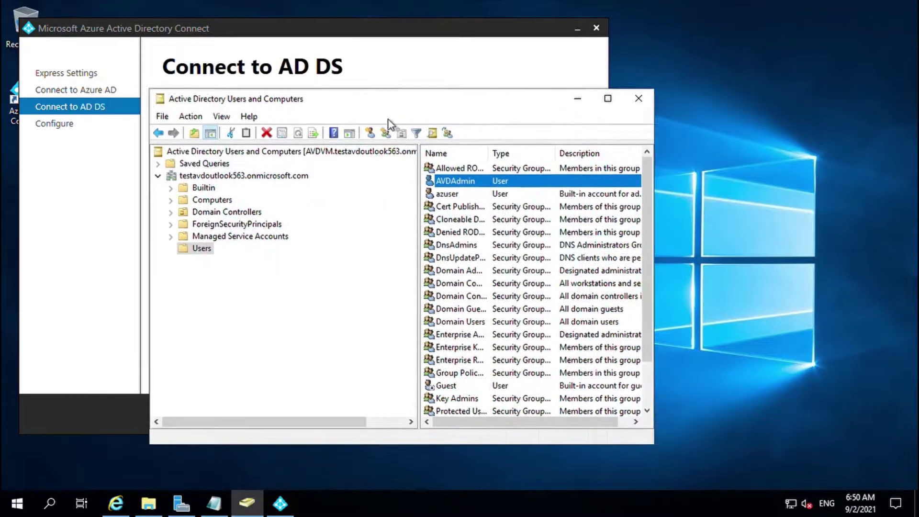
{"action": "left_click_drag", "start_coordinate": [389, 124], "coordinate": [763, 120]}
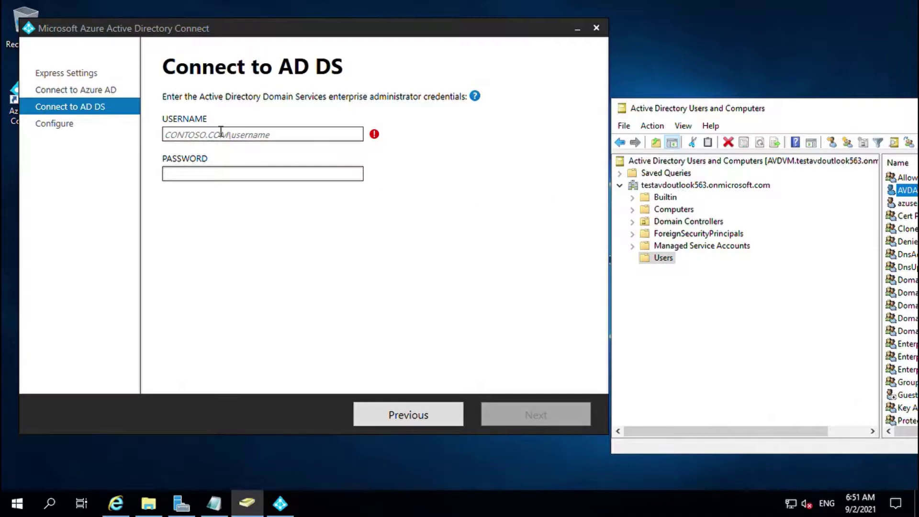
{"action": "left_click", "coordinate": [192, 140]}
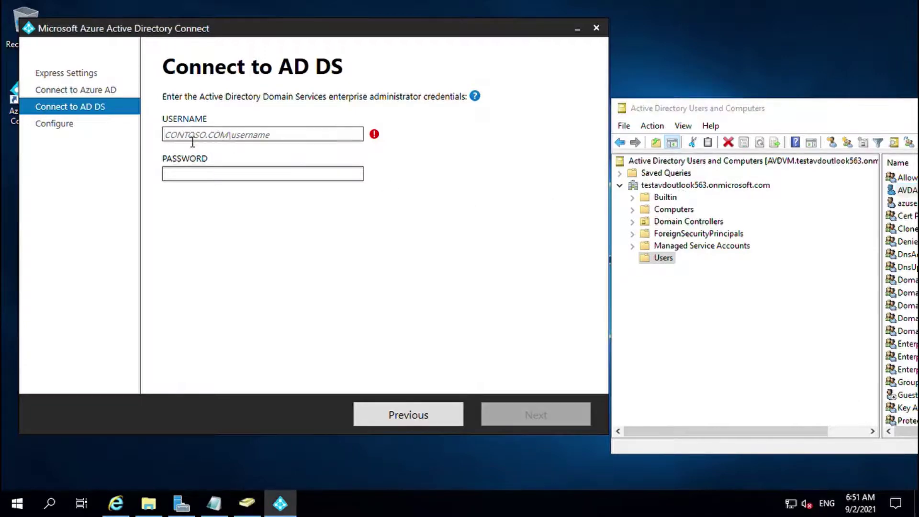
{"action": "left_click_drag", "start_coordinate": [783, 110], "coordinate": [488, 113]}
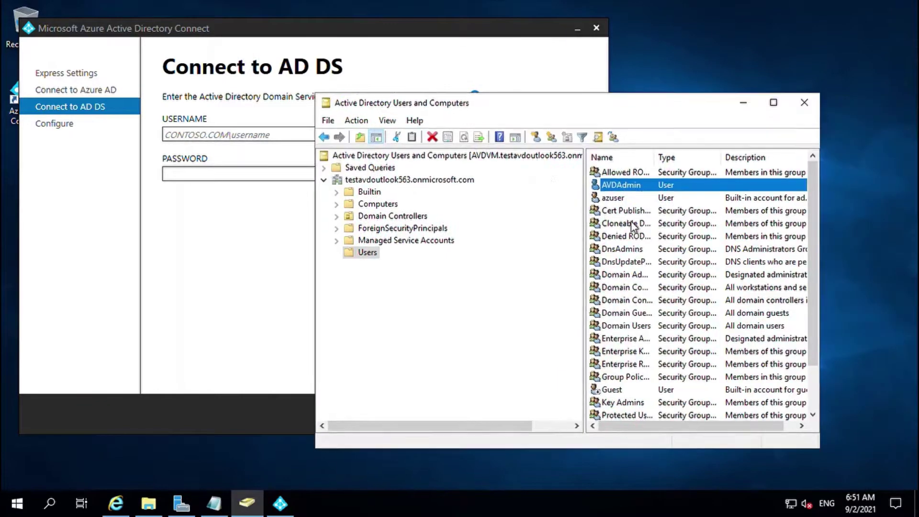
Select the TESTAVDOUTLOOK5\ pre-Windows 2000 domain prefix in AVDAdmin's Account properties
{"action": "double_click", "coordinate": [634, 186]}
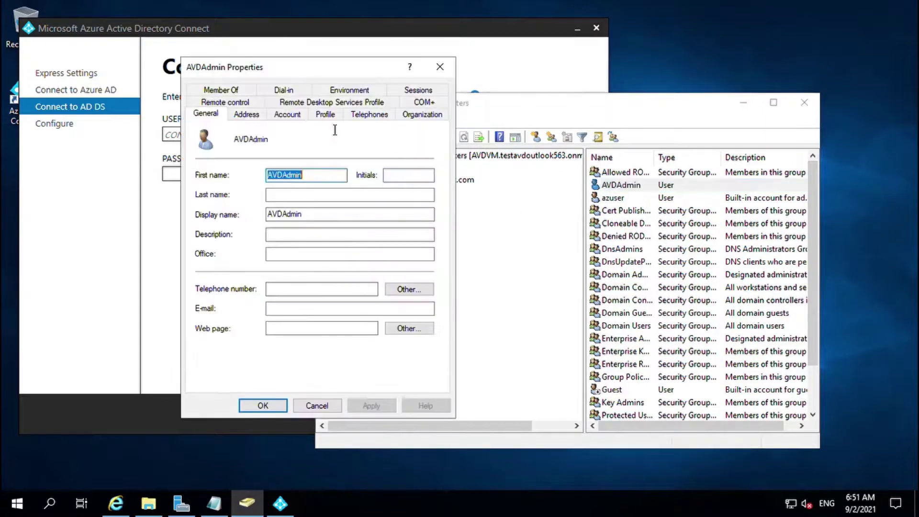
{"action": "left_click", "coordinate": [293, 116]}
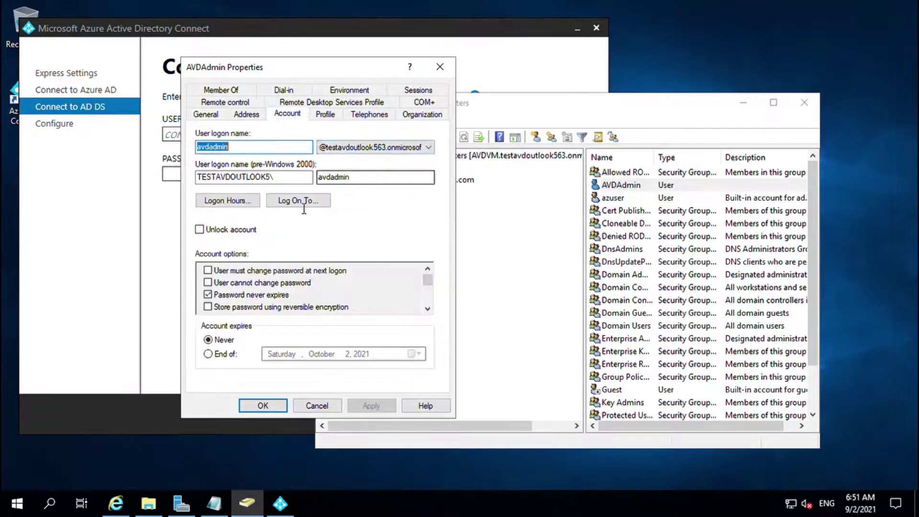
{"action": "left_click", "coordinate": [290, 181]}
{"action": "left_click_drag", "start_coordinate": [290, 184], "coordinate": [160, 185]}
{"action": "key", "text": "ctrl+c"}
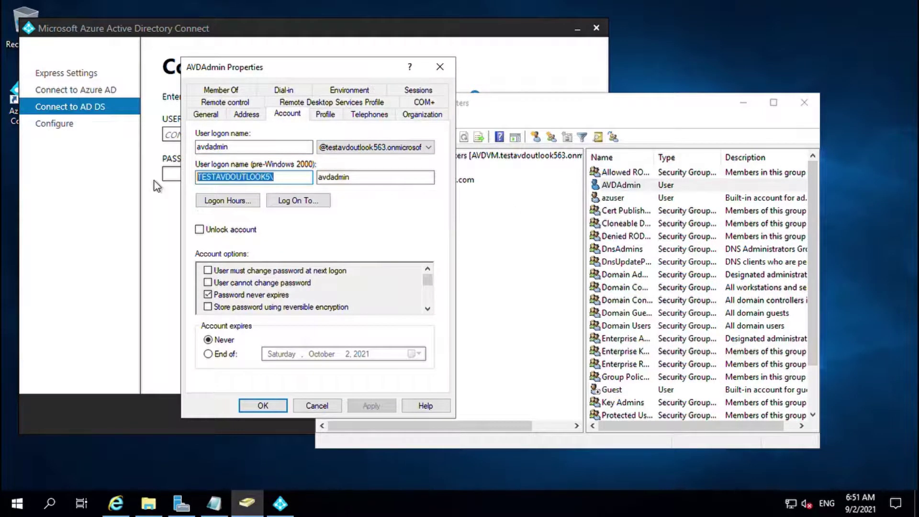
{"action": "left_click_drag", "start_coordinate": [360, 71], "coordinate": [698, 107]}
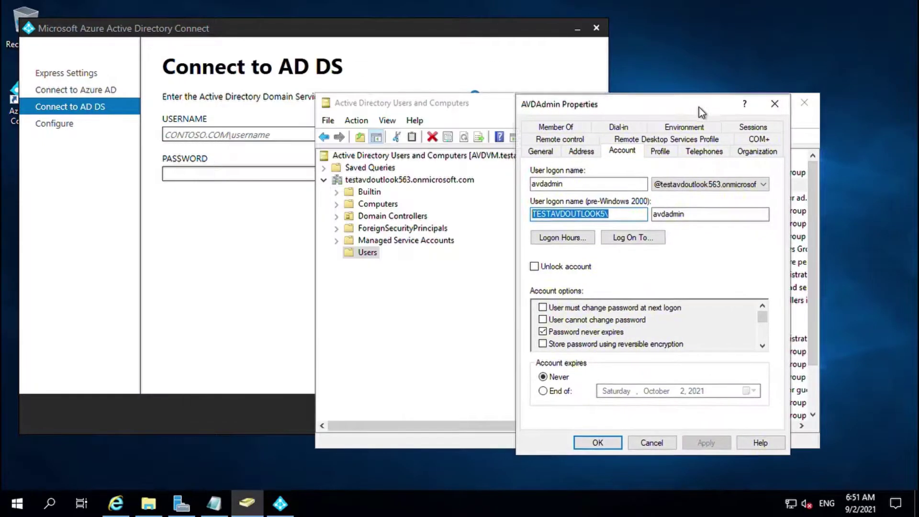
{"action": "left_click", "coordinate": [232, 160]}
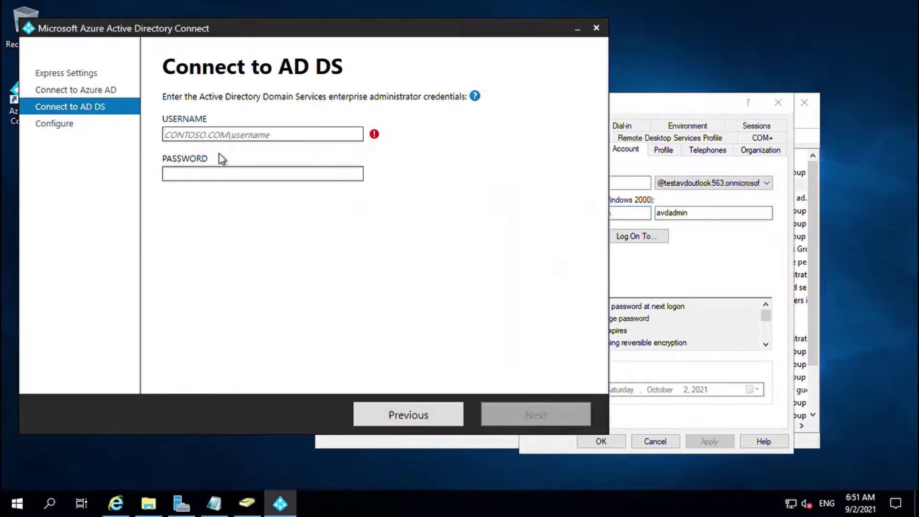
Enter the domain enterprise admin username and password on Connect to AD DS and continue
{"action": "key", "text": "ctrl+v"}
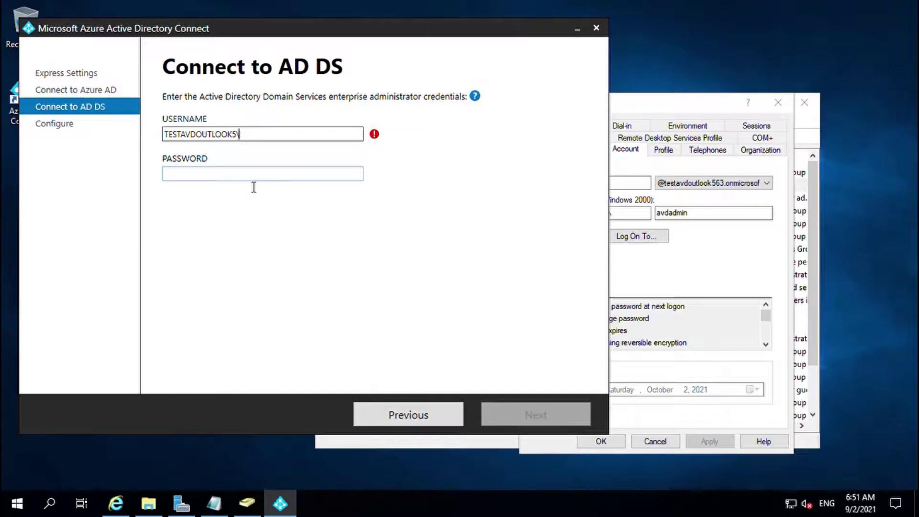
{"action": "type", "text": "AVD•"}
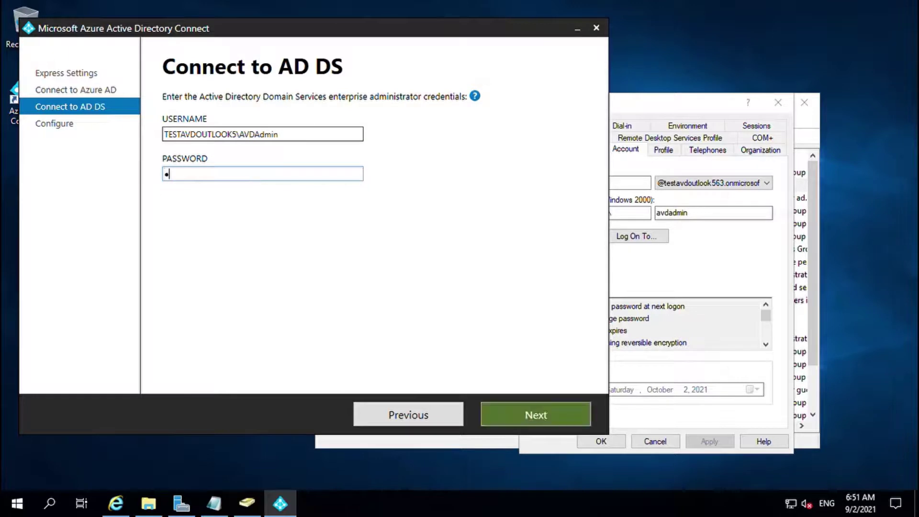
{"action": "type", "text": "••••••••••"}
{"action": "left_click", "coordinate": [532, 418]}
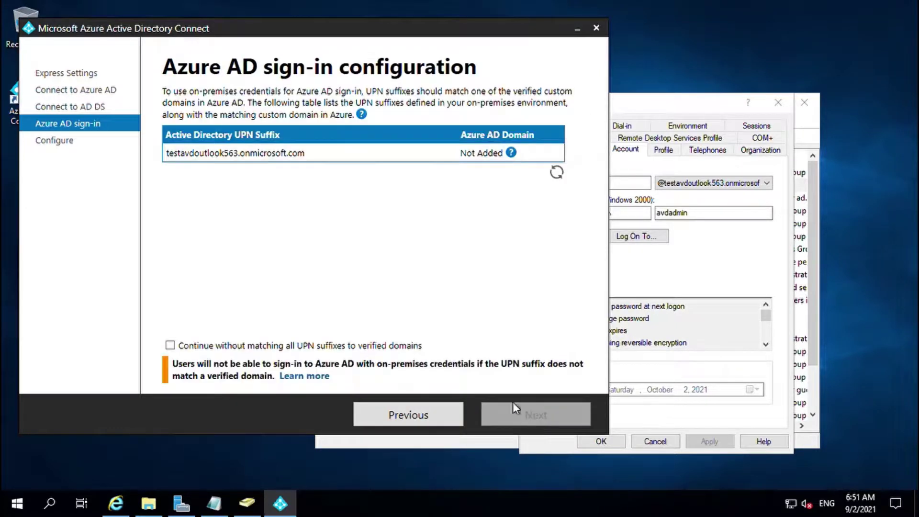
Continue without matching all UPN suffixes and install the sync configuration
{"action": "left_click", "coordinate": [171, 346]}
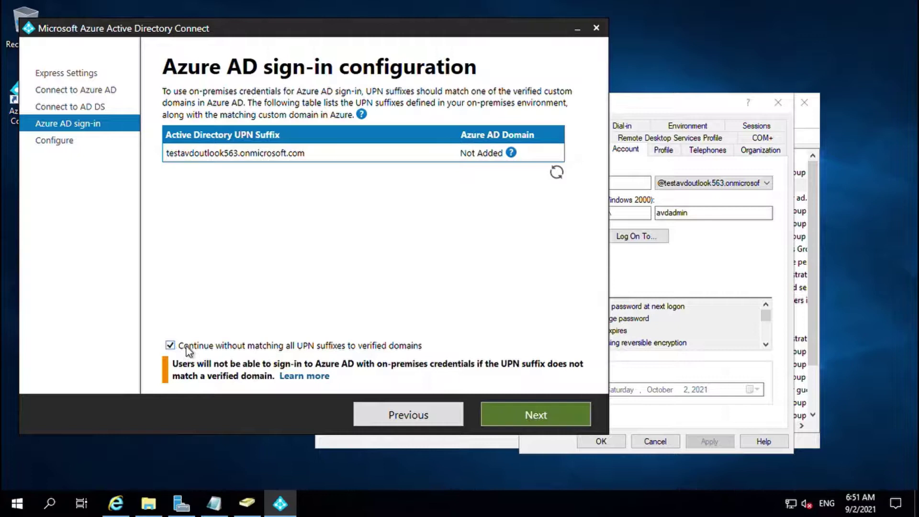
{"action": "left_click", "coordinate": [535, 414]}
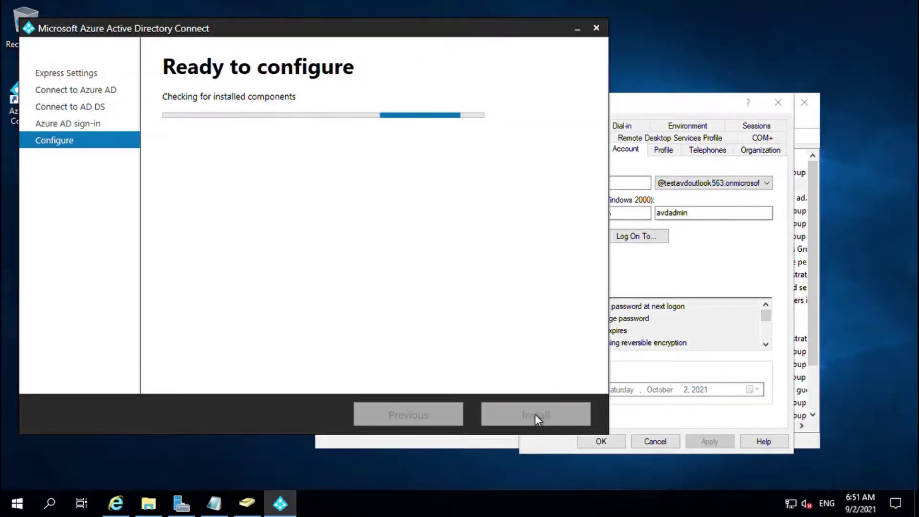
{"action": "left_click", "coordinate": [538, 416]}
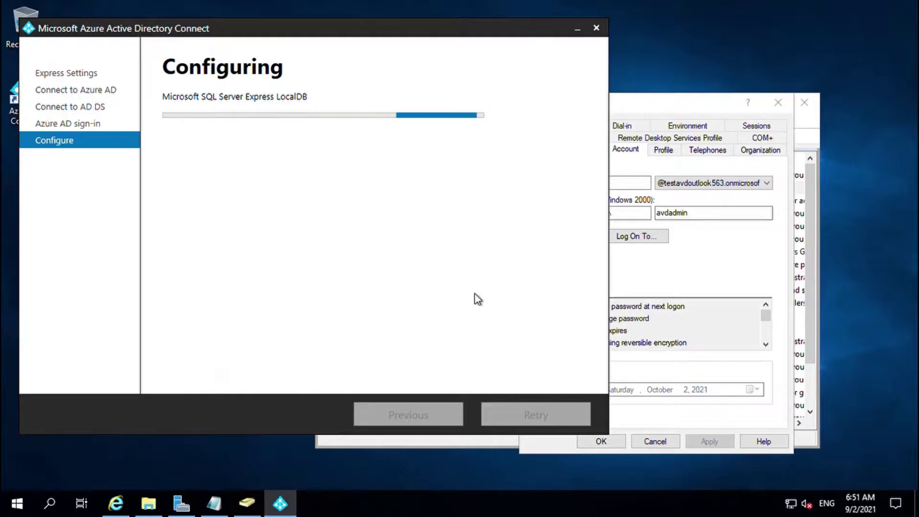
Close the admin account's Properties dialog and move Active Directory Users and Computers into place
{"action": "left_click", "coordinate": [702, 110]}
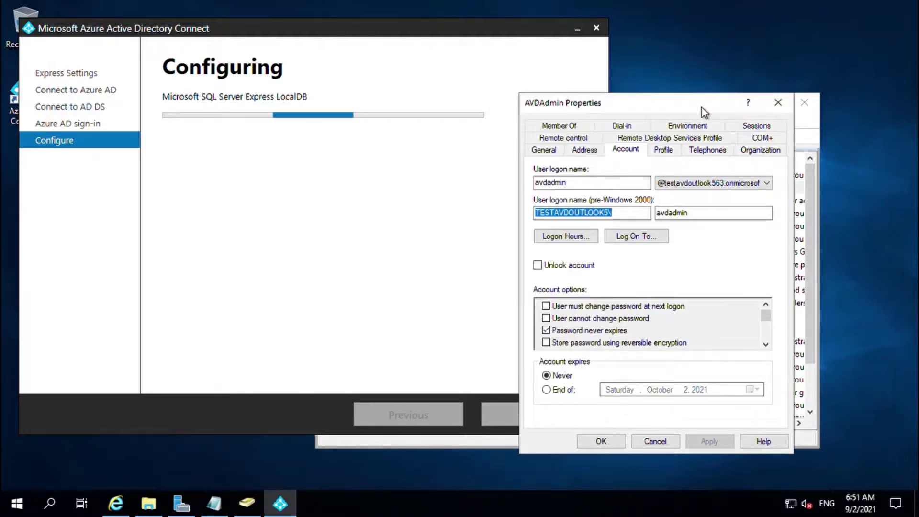
{"action": "left_click", "coordinate": [777, 102]}
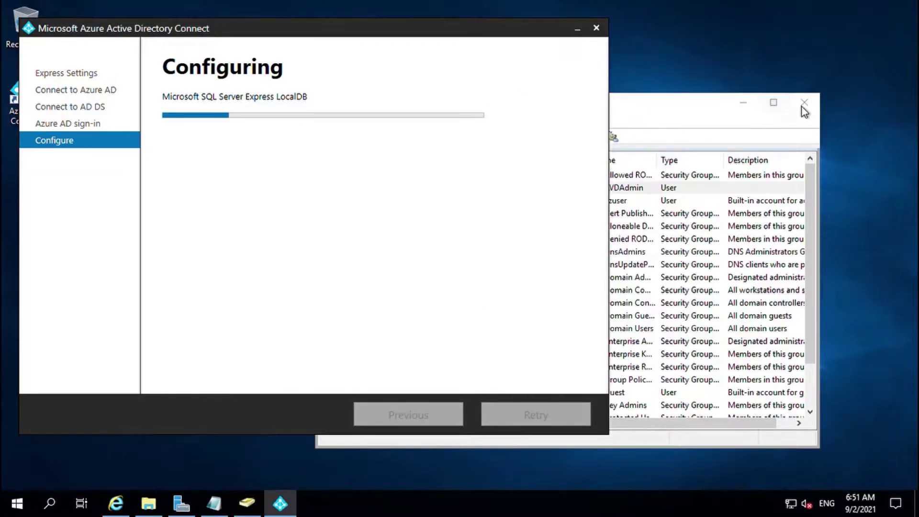
{"action": "left_click", "coordinate": [676, 116]}
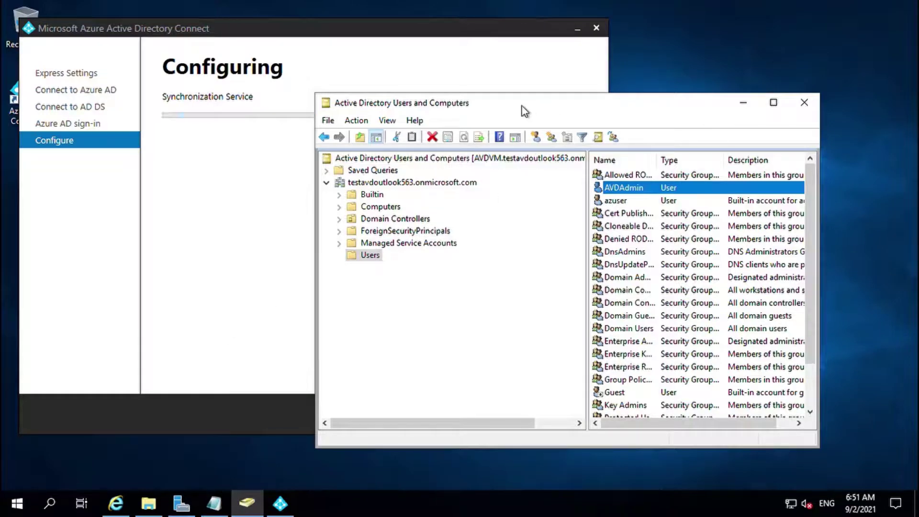
{"action": "left_click_drag", "start_coordinate": [538, 107], "coordinate": [567, 70]}
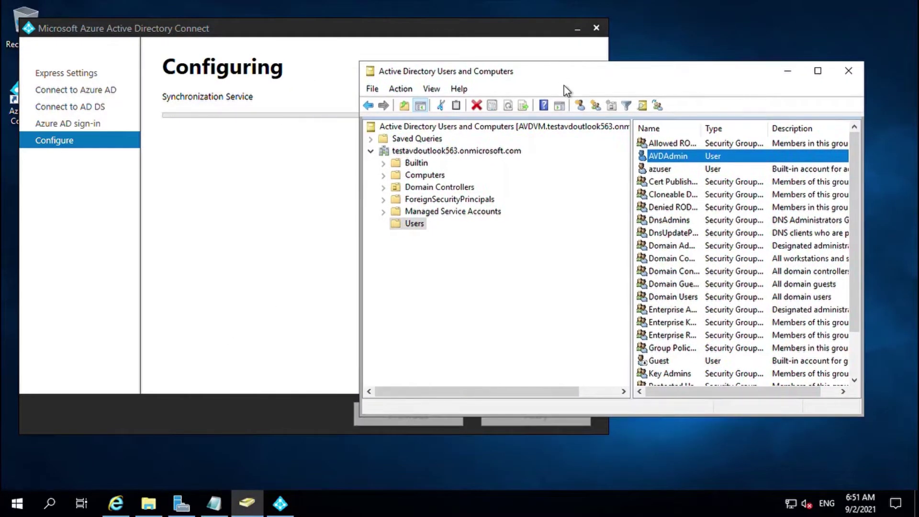
{"action": "key", "text": "g"}
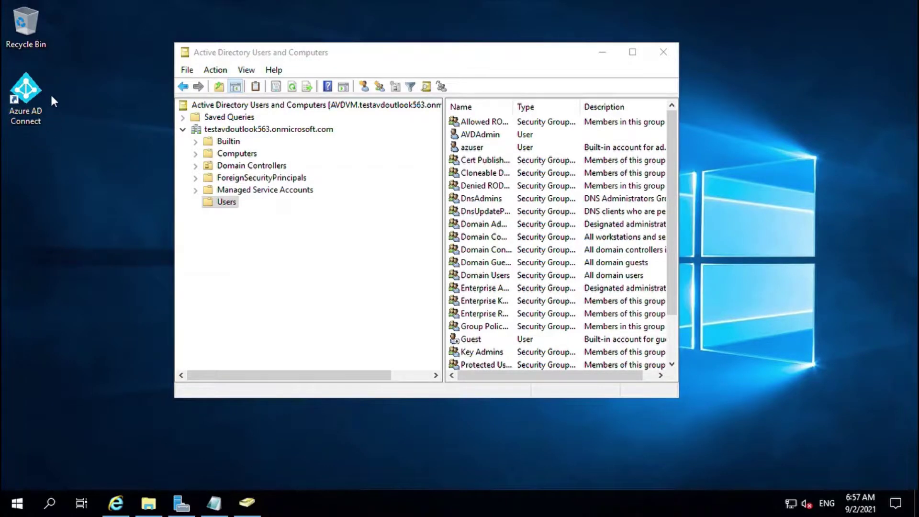
Maximize ADUC and open a New Object - User dialog for the Users container
{"action": "double_click", "coordinate": [499, 56]}
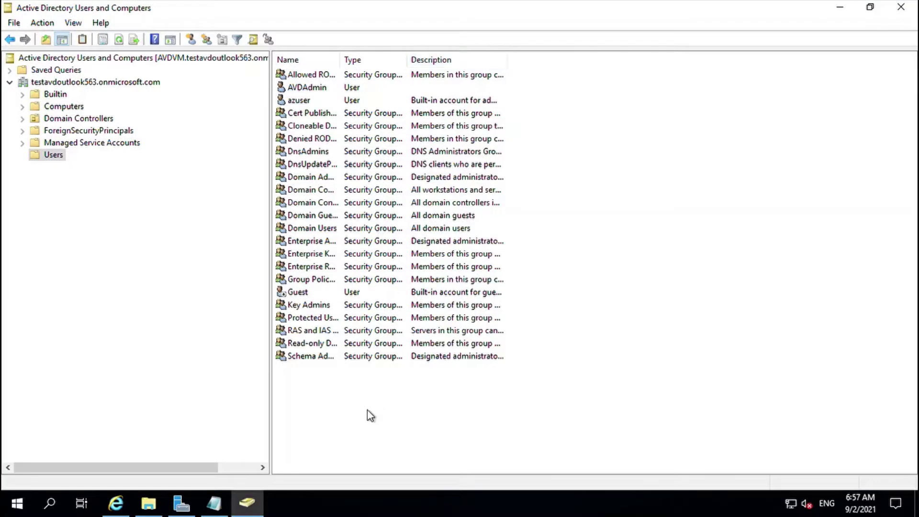
{"action": "right_click", "coordinate": [346, 419]}
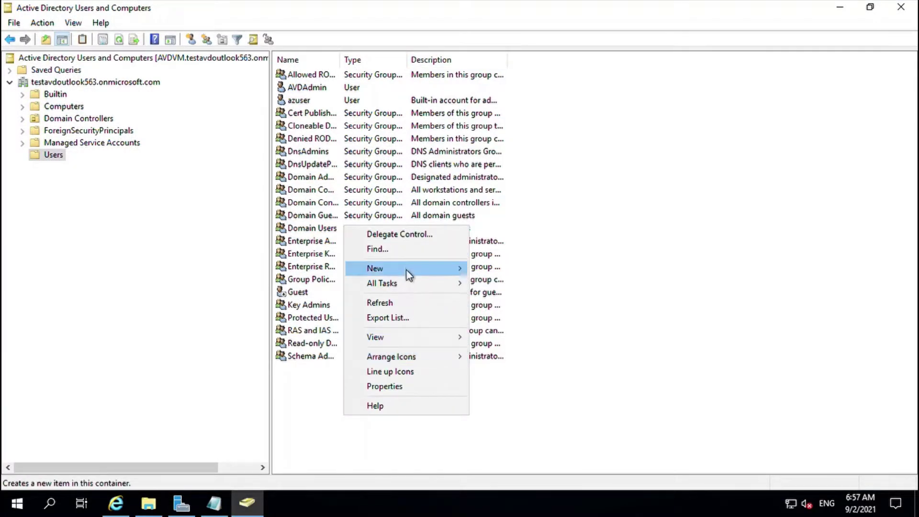
{"action": "mouse_move", "coordinate": [414, 276]}
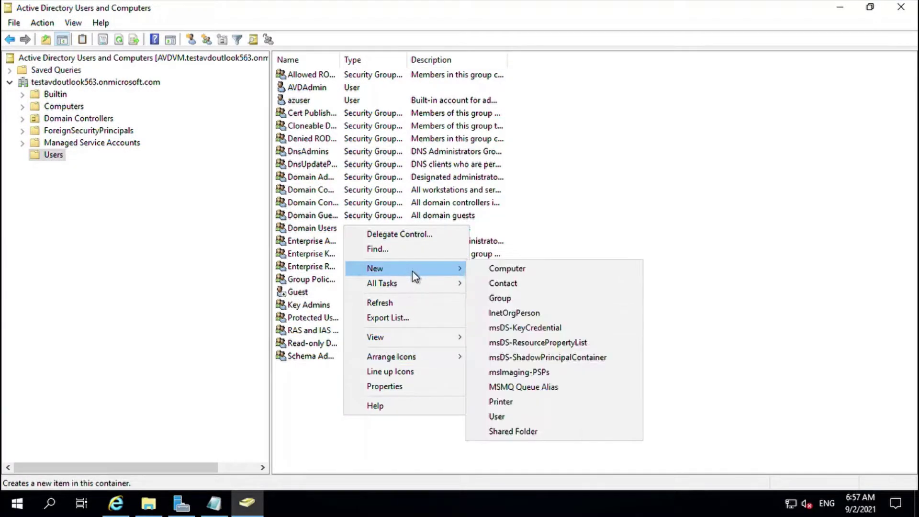
{"action": "left_click", "coordinate": [498, 417]}
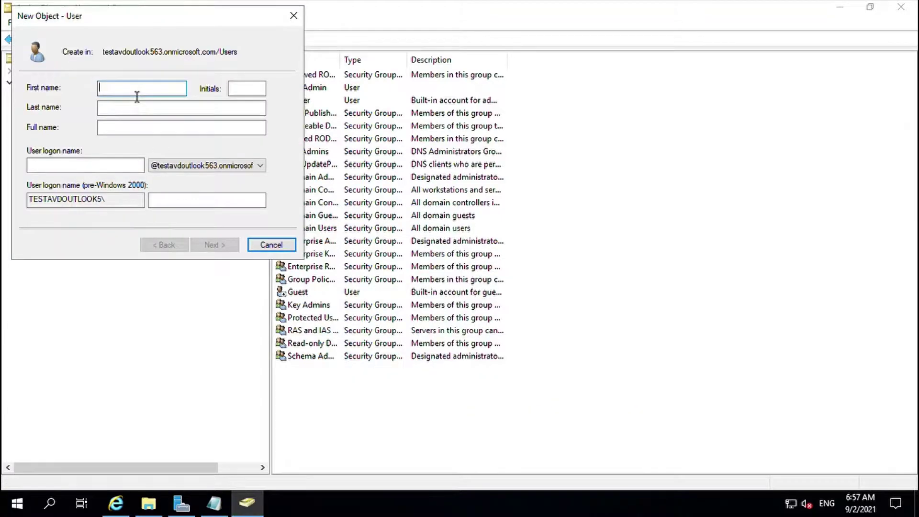
{"action": "key", "text": "super+u"}
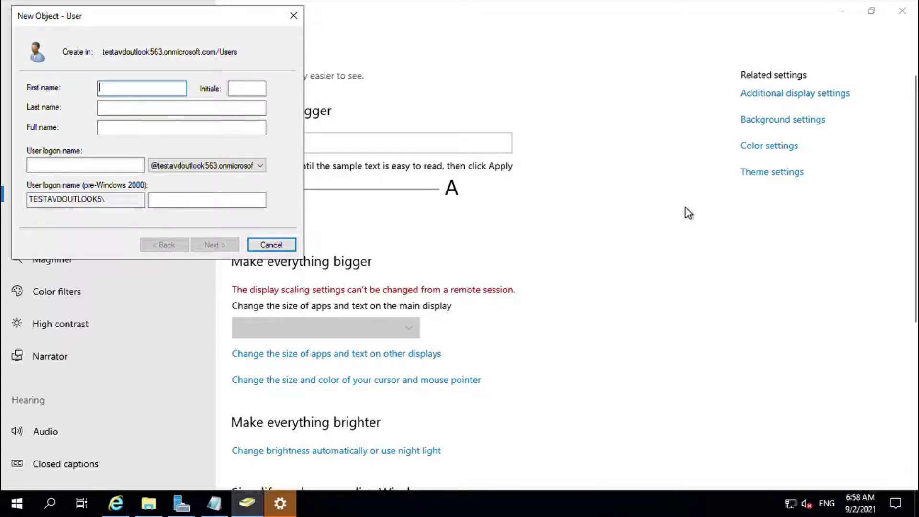
{"action": "type", "text": "d"}
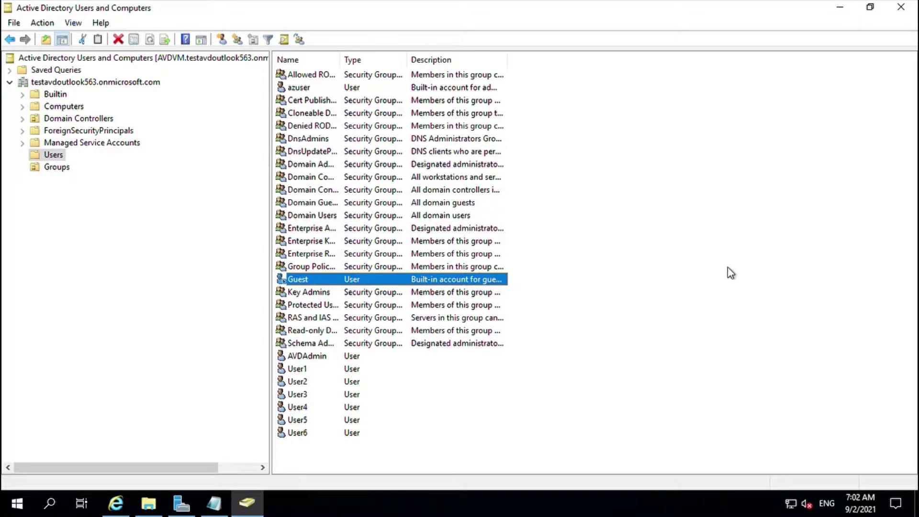
Confirm the AVDUsers group in the Groups container lists User1 through User6 as members
{"action": "left_click", "coordinate": [298, 372]}
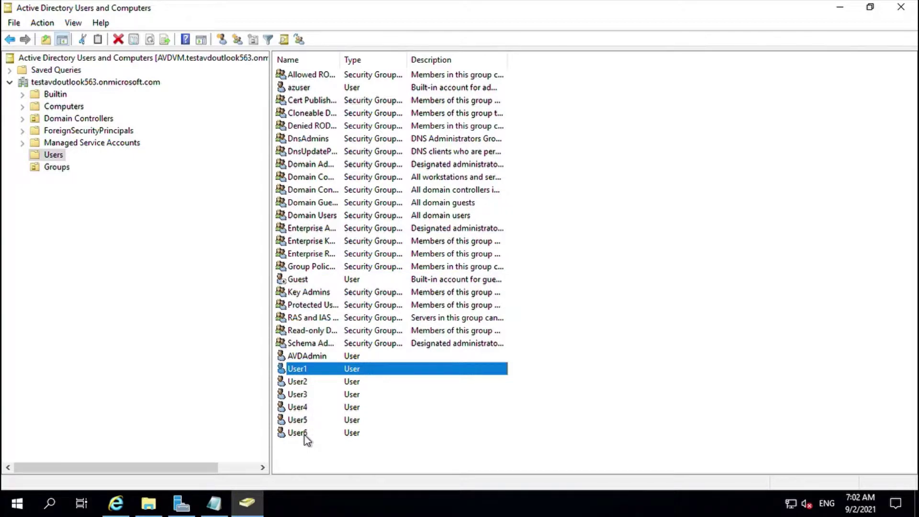
{"action": "left_click", "coordinate": [54, 168]}
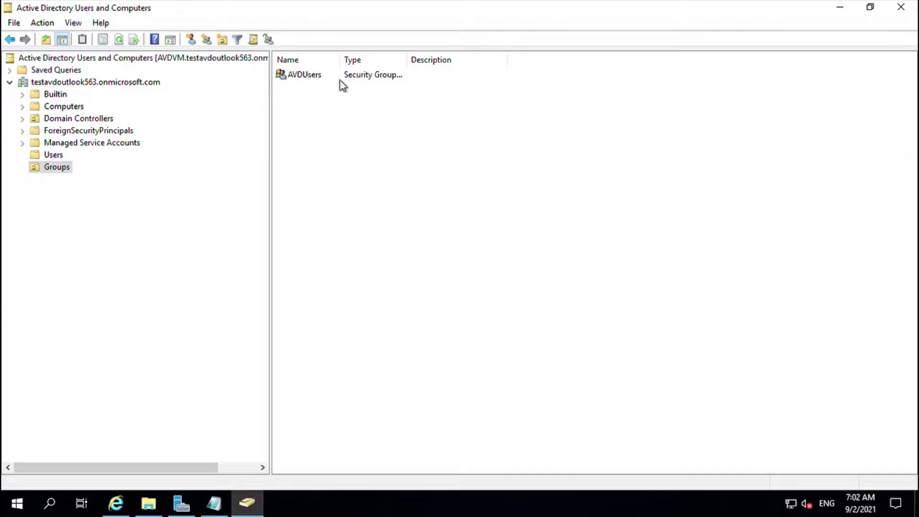
{"action": "double_click", "coordinate": [299, 76]}
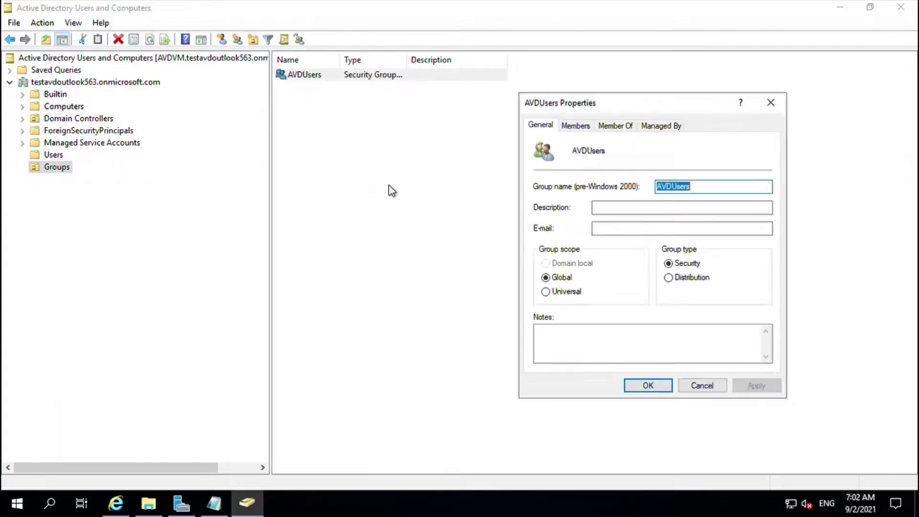
{"action": "left_click", "coordinate": [579, 126]}
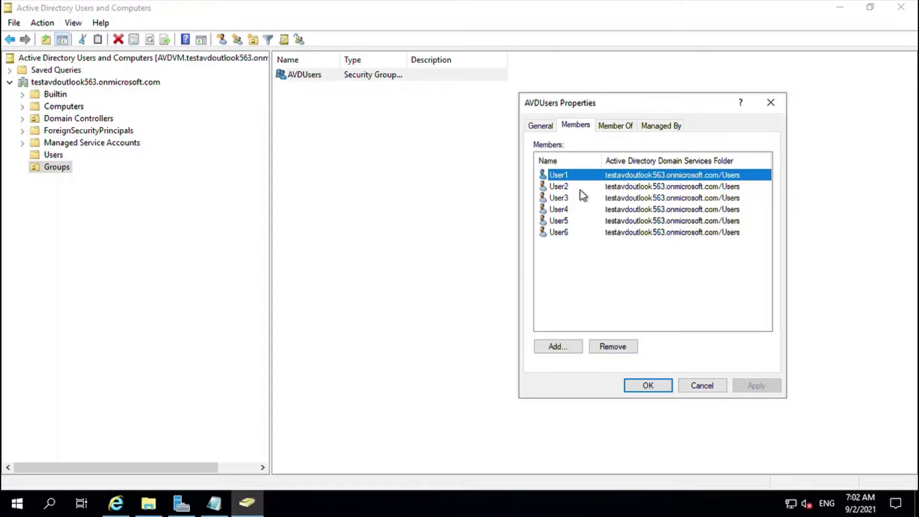
{"action": "left_click", "coordinate": [770, 102]}
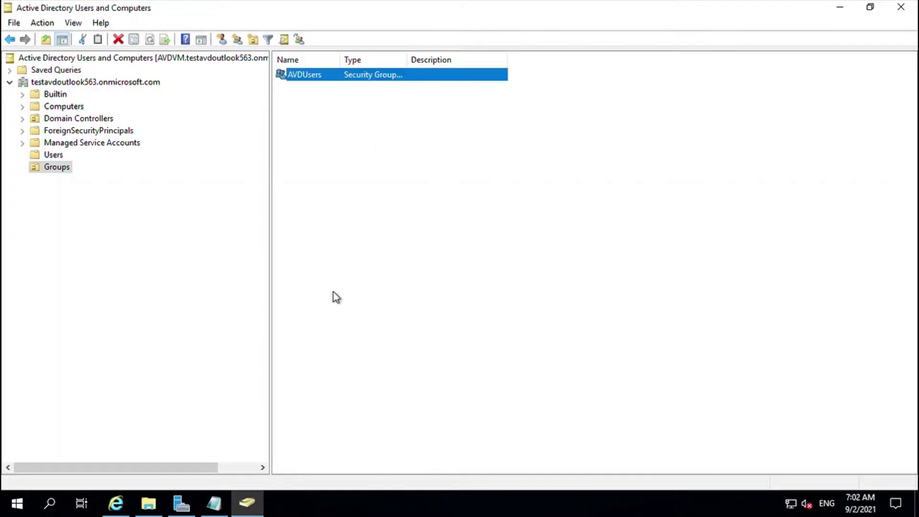
{"action": "left_click", "coordinate": [432, 298]}
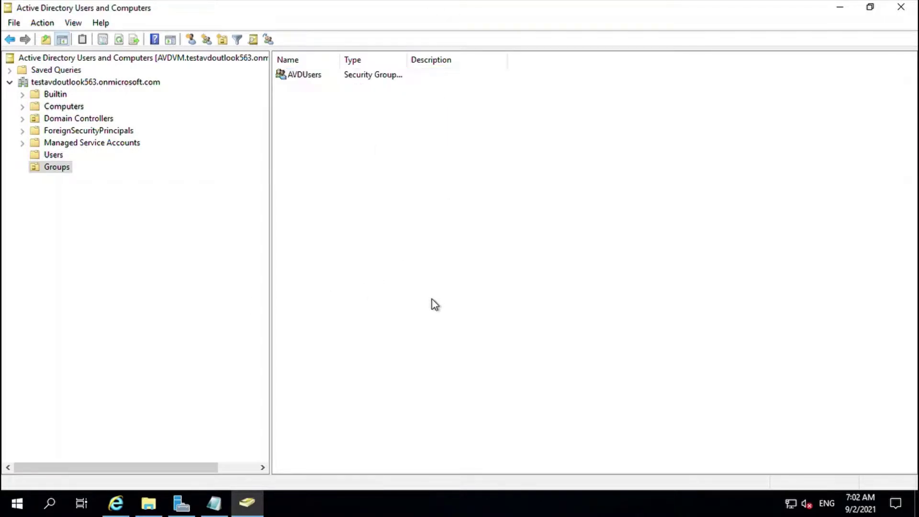
Return to the Users container to list all user accounts again
{"action": "left_click", "coordinate": [53, 155]}
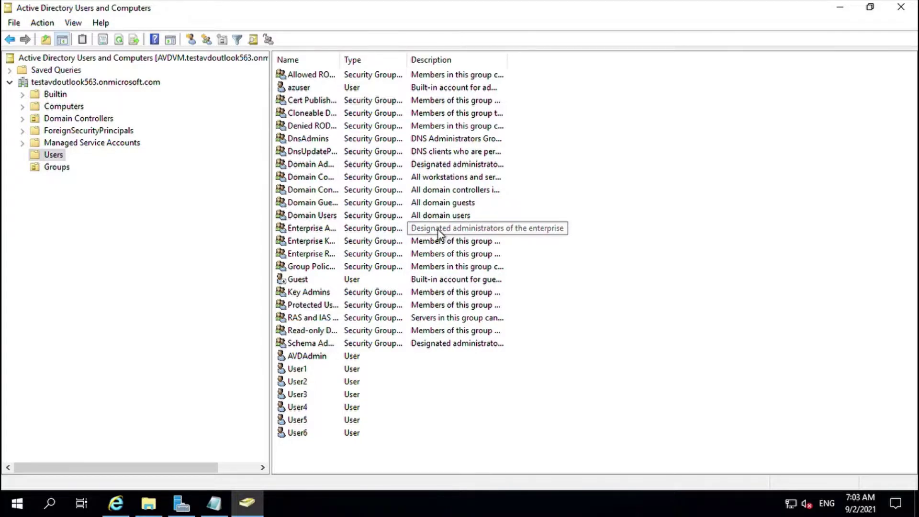
{"action": "key", "text": "g"}
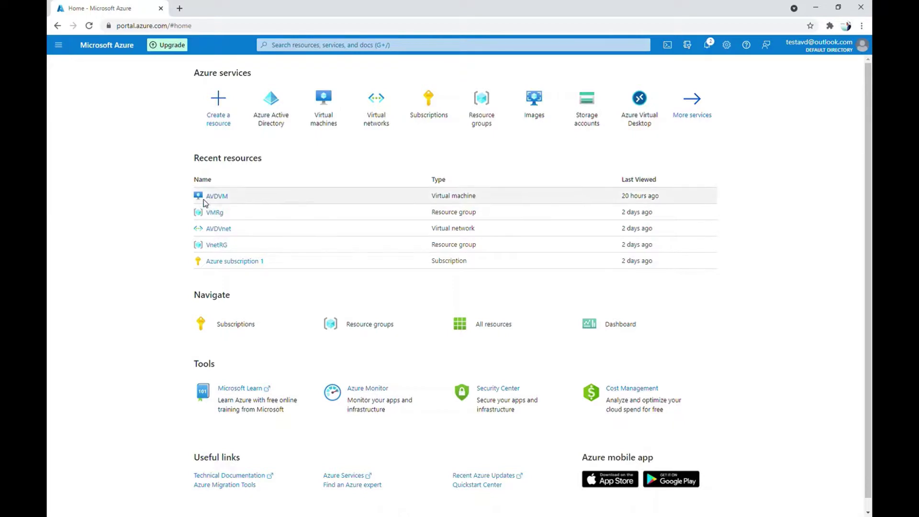
Review the list of all users in the Azure directory
{"action": "left_click", "coordinate": [269, 114]}
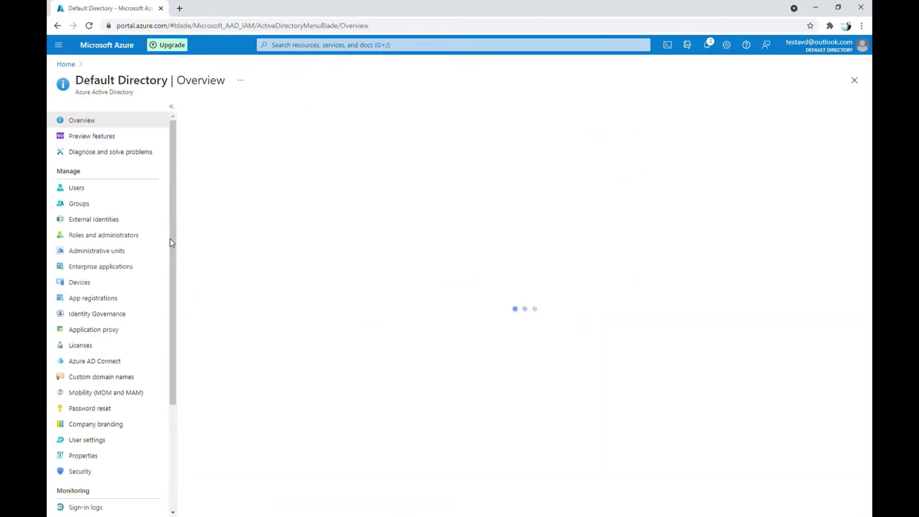
{"action": "left_click", "coordinate": [78, 190]}
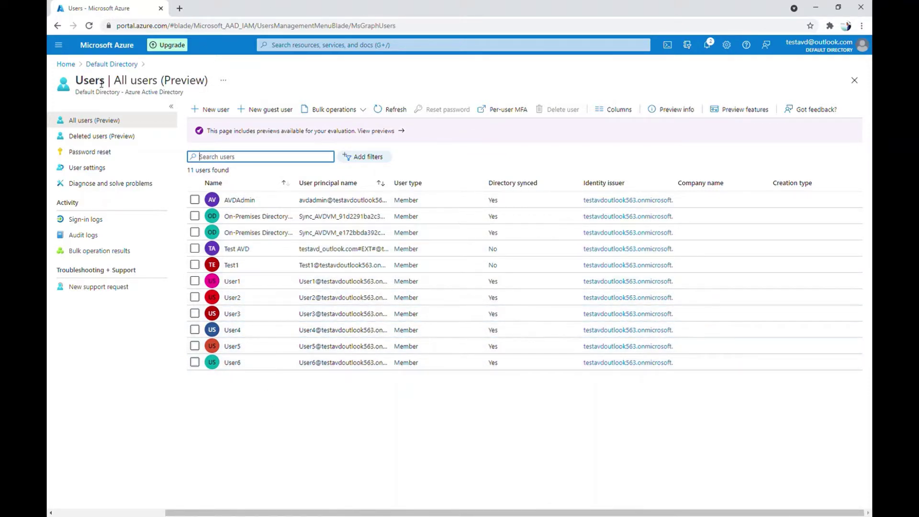
{"action": "left_click", "coordinate": [114, 64]}
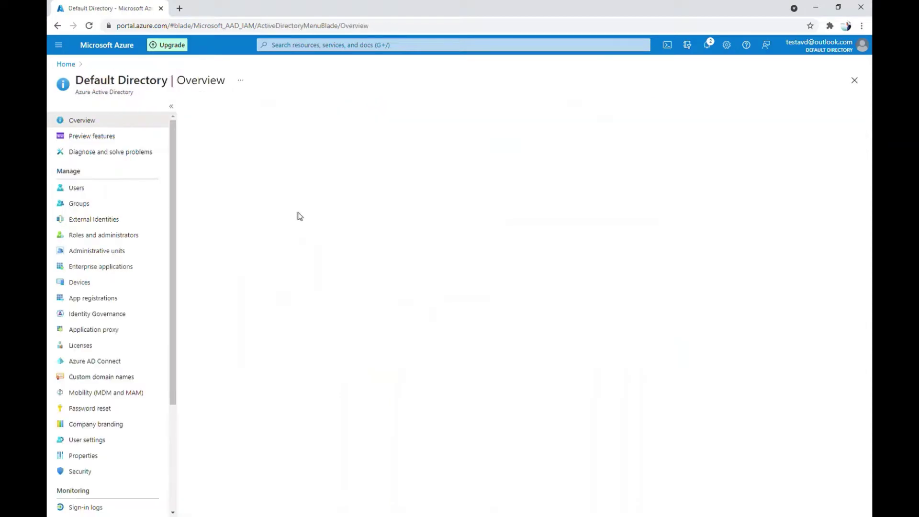
Confirm the synced AVDUsers group holds 6 users, then return to Default Directory overview
{"action": "left_click", "coordinate": [84, 203]}
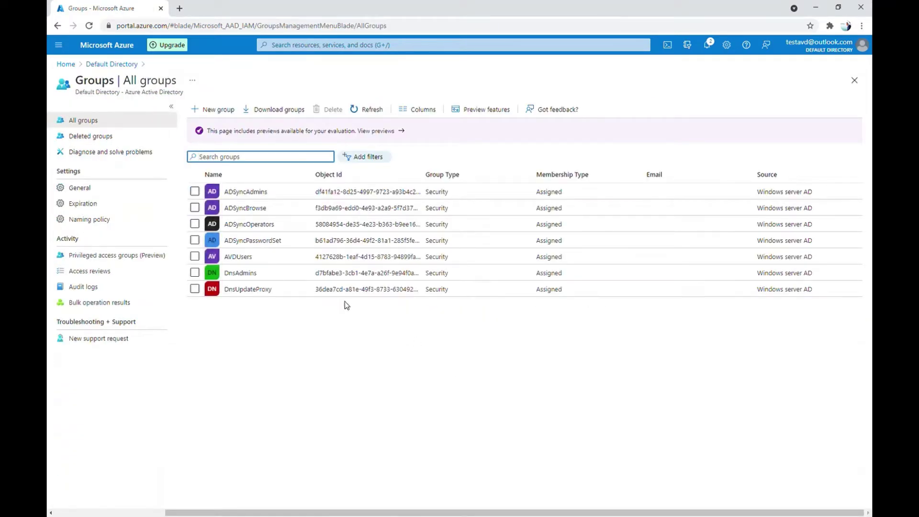
{"action": "left_click", "coordinate": [250, 258]}
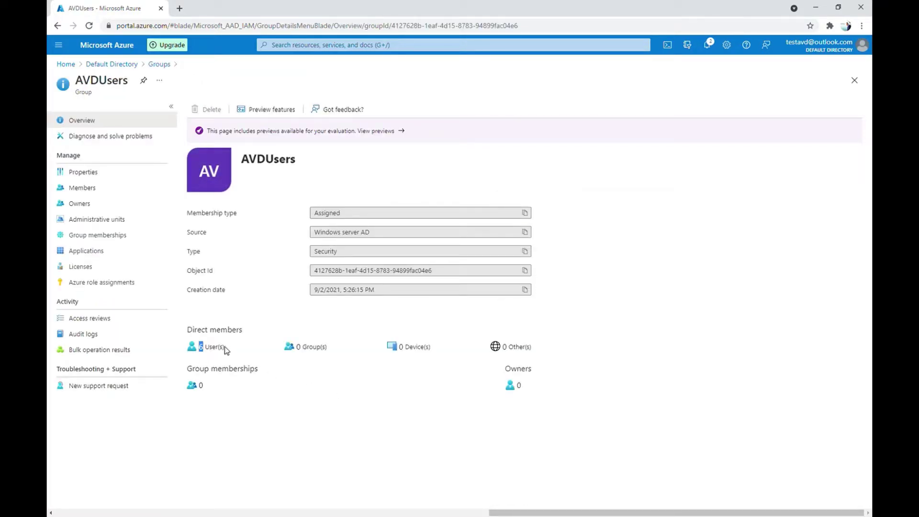
{"action": "left_click_drag", "start_coordinate": [242, 160], "coordinate": [304, 162]}
{"action": "left_click", "coordinate": [304, 163]}
{"action": "left_click", "coordinate": [126, 64]}
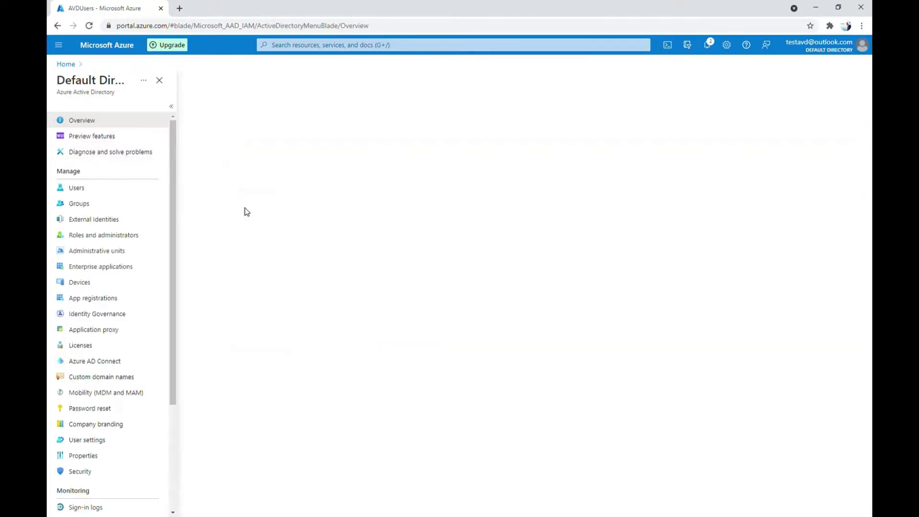
Create the Assigned security group PoolUser with members User1, User2 and User3
{"action": "left_click", "coordinate": [77, 204]}
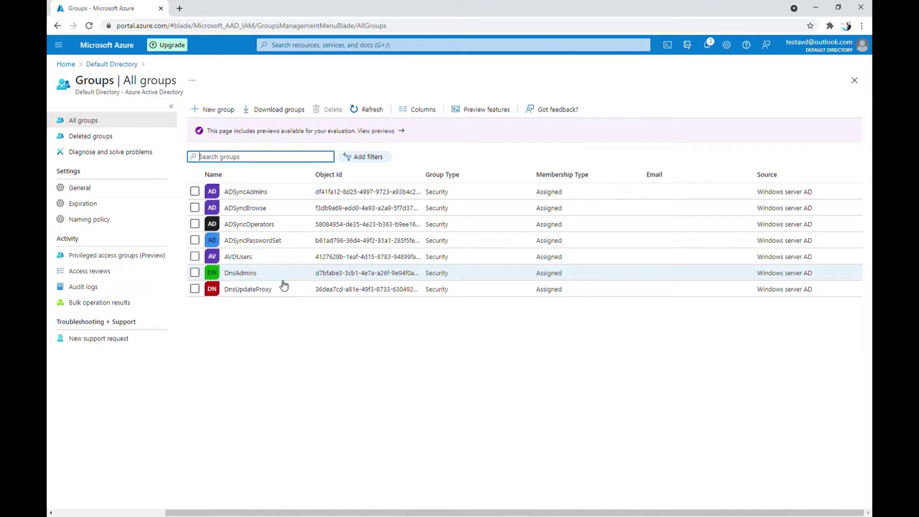
{"action": "left_click", "coordinate": [231, 115]}
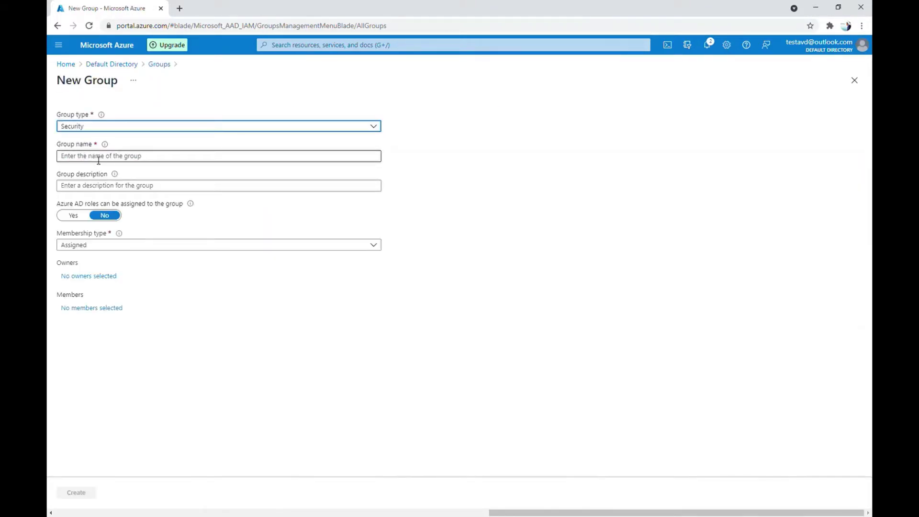
{"action": "left_click", "coordinate": [99, 160]}
{"action": "type", "text": "P"}
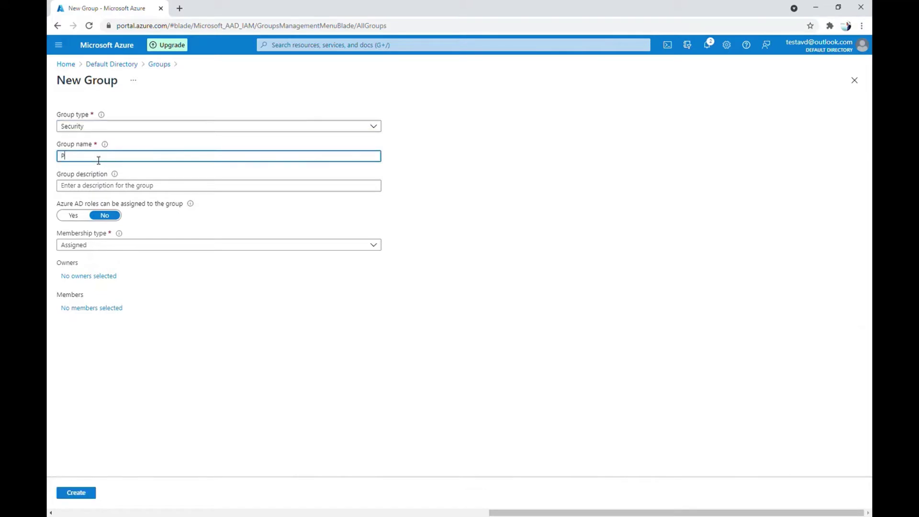
{"action": "type", "text": "oolUser"}
{"action": "left_click", "coordinate": [91, 309]}
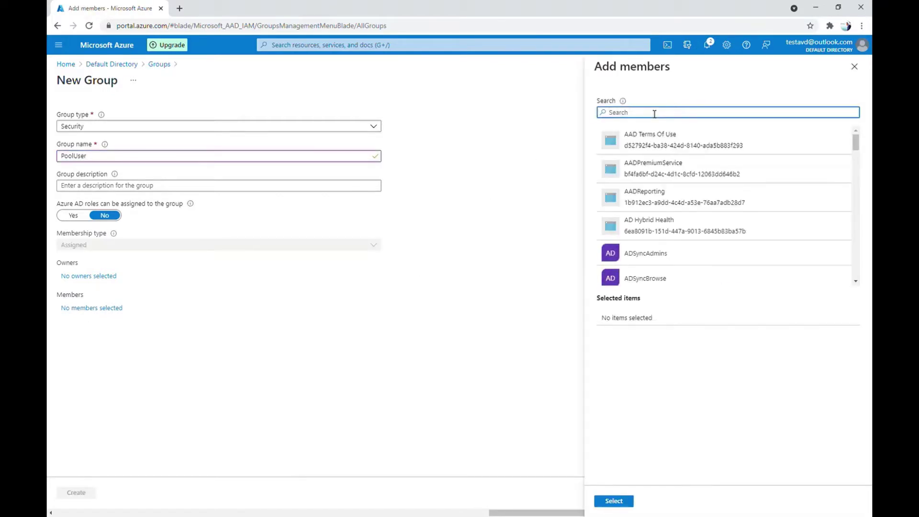
{"action": "type", "text": "user"}
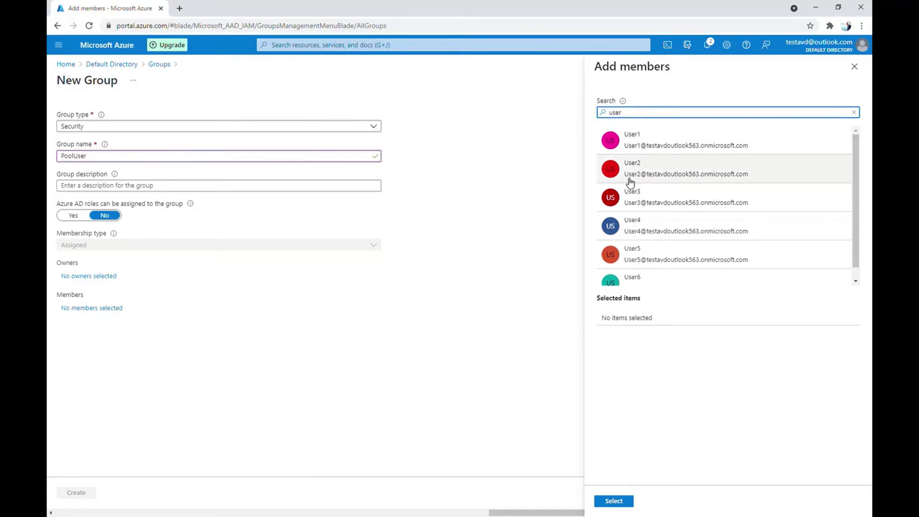
{"action": "left_click", "coordinate": [657, 145]}
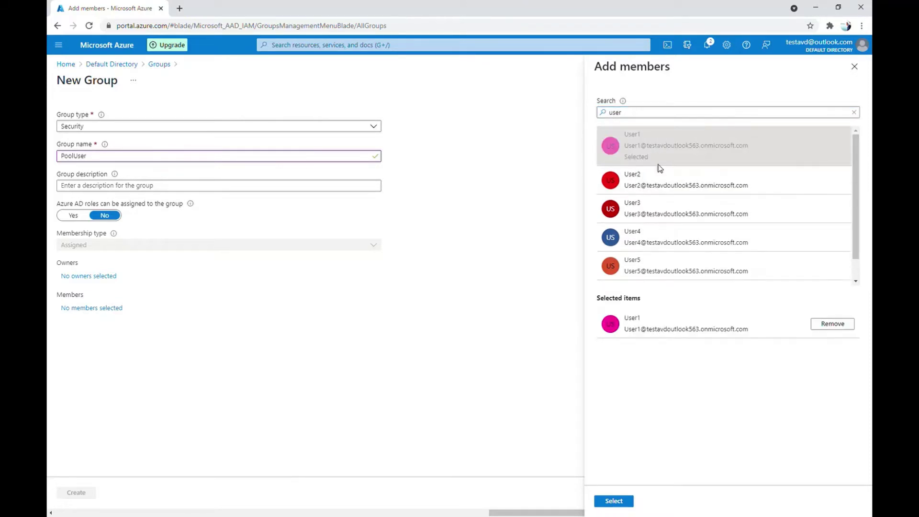
{"action": "left_click", "coordinate": [656, 187]}
{"action": "left_click", "coordinate": [645, 220]}
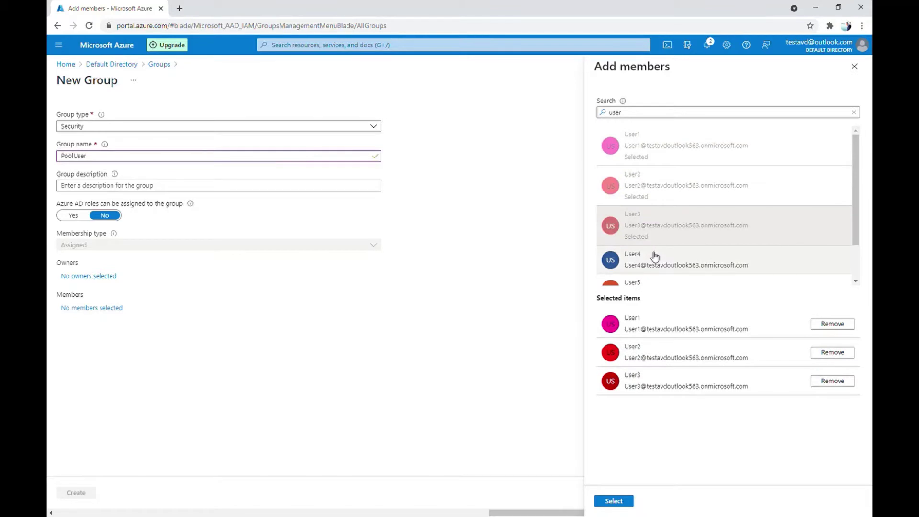
{"action": "left_click", "coordinate": [627, 501]}
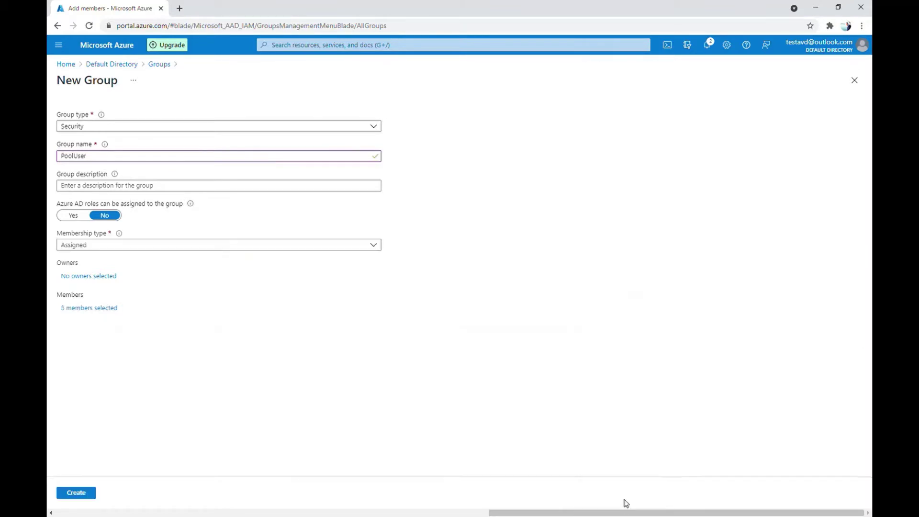
{"action": "left_click", "coordinate": [75, 492]}
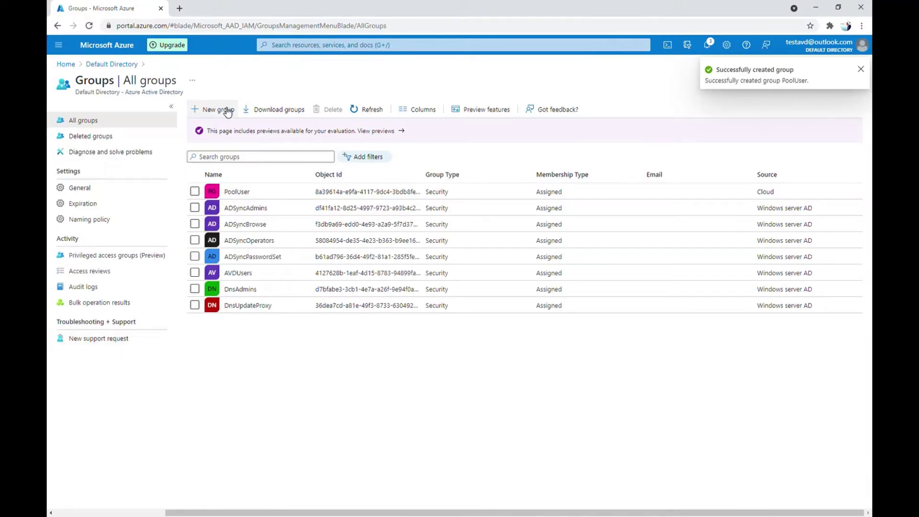
Start a new group named RemoteApp
{"action": "left_click", "coordinate": [228, 111]}
{"action": "left_click", "coordinate": [85, 158]}
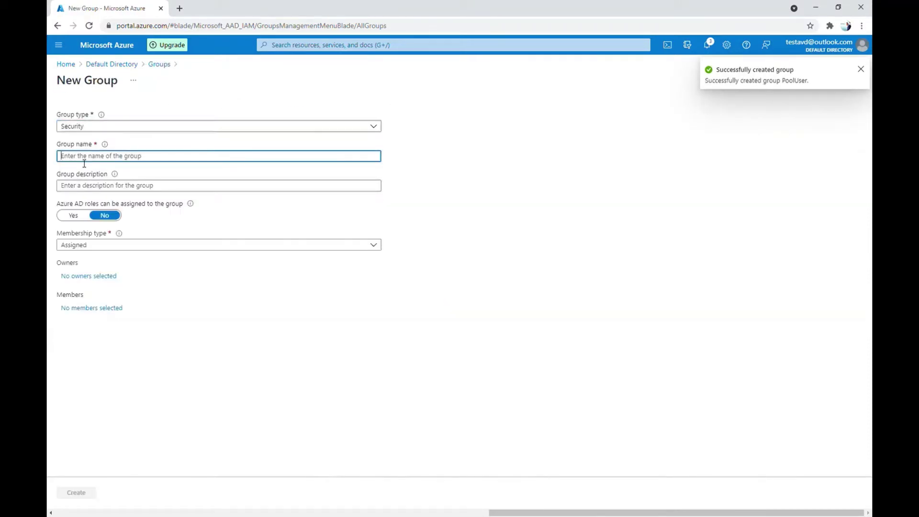
{"action": "type", "text": "Remote"}
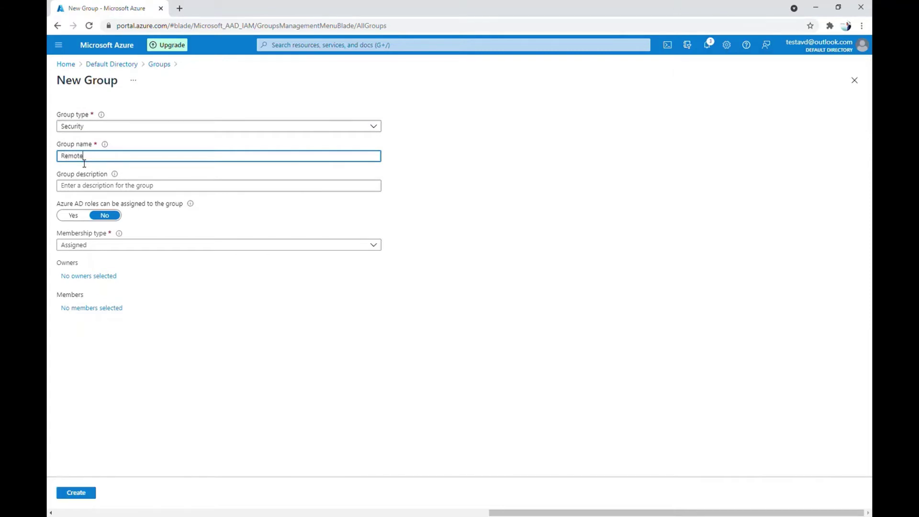
{"action": "type", "text": "App"}
Add User1, User4, User5 and User6 as members and create the RemoteApp group
{"action": "left_click", "coordinate": [96, 308]}
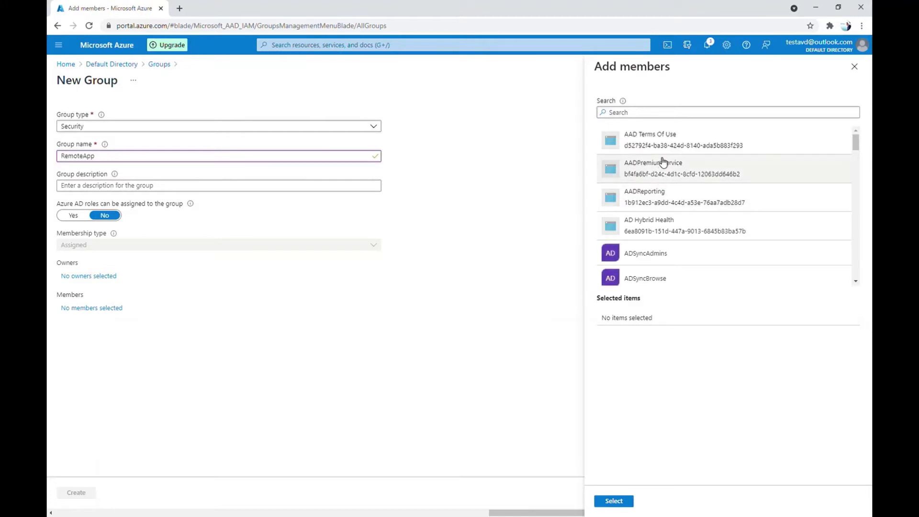
{"action": "left_click", "coordinate": [647, 118]}
{"action": "type", "text": "user"}
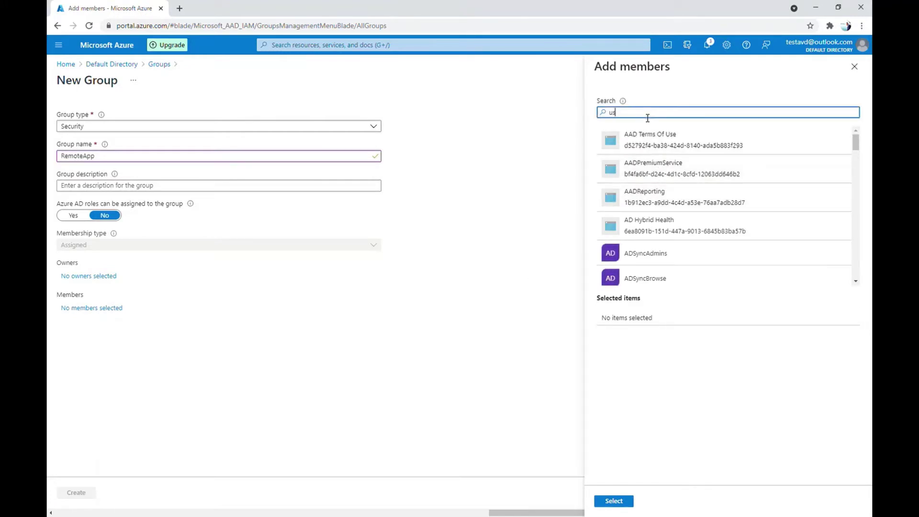
{"action": "left_click", "coordinate": [647, 141]}
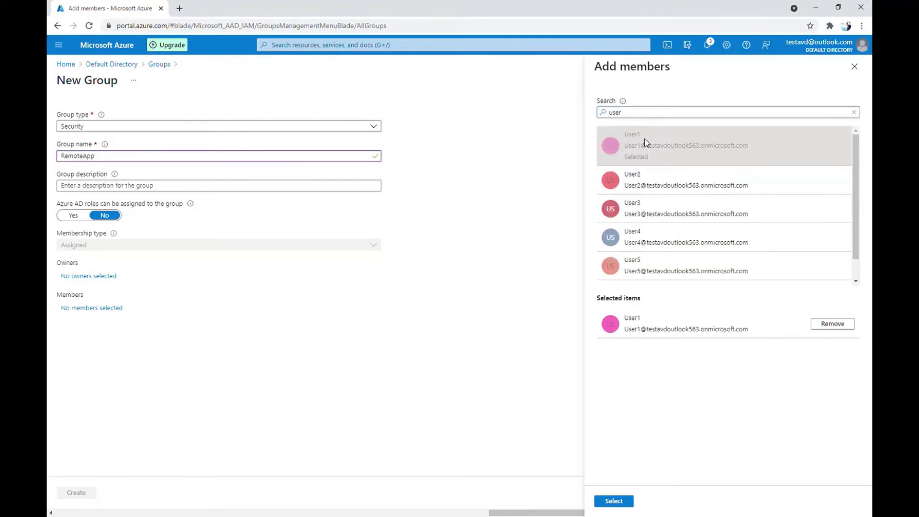
{"action": "left_click", "coordinate": [656, 240]}
{"action": "left_click", "coordinate": [655, 279]}
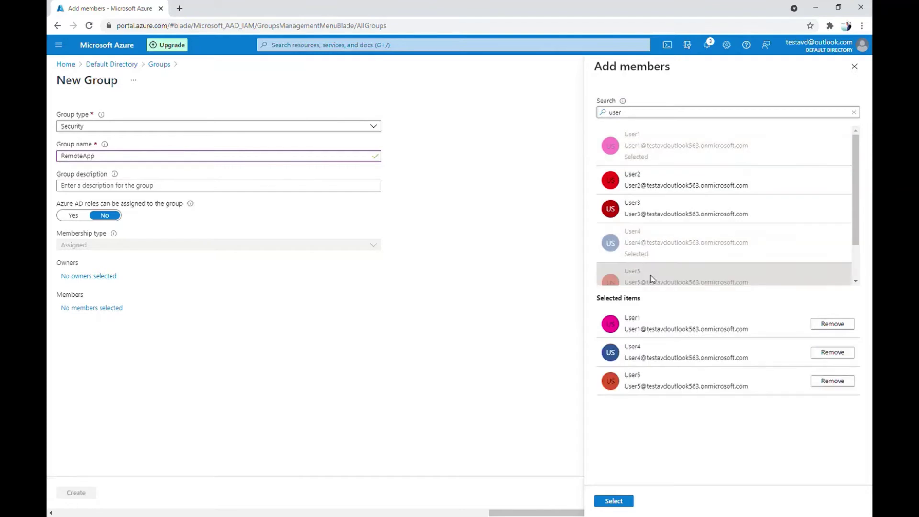
{"action": "scroll", "coordinate": [655, 275], "scroll_direction": "down", "scroll_amount": 1}
{"action": "left_click", "coordinate": [656, 275]}
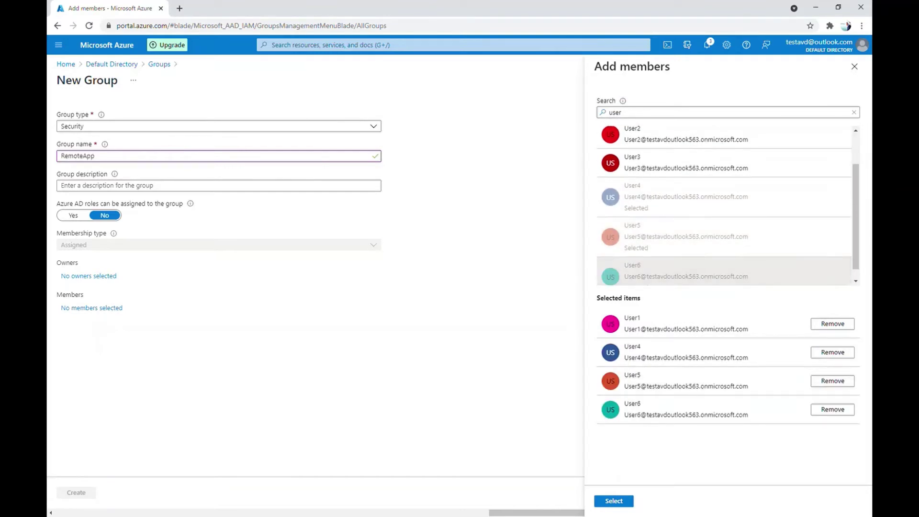
{"action": "left_click", "coordinate": [624, 501]}
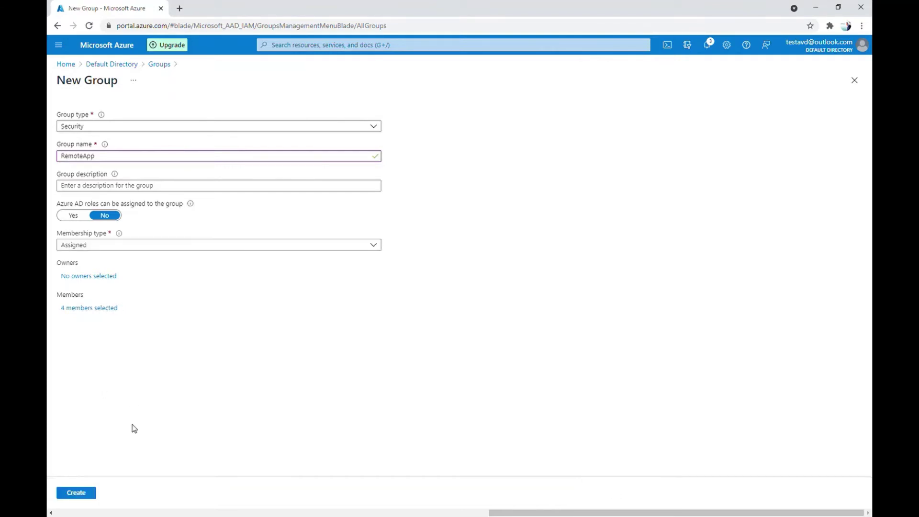
{"action": "left_click", "coordinate": [77, 493]}
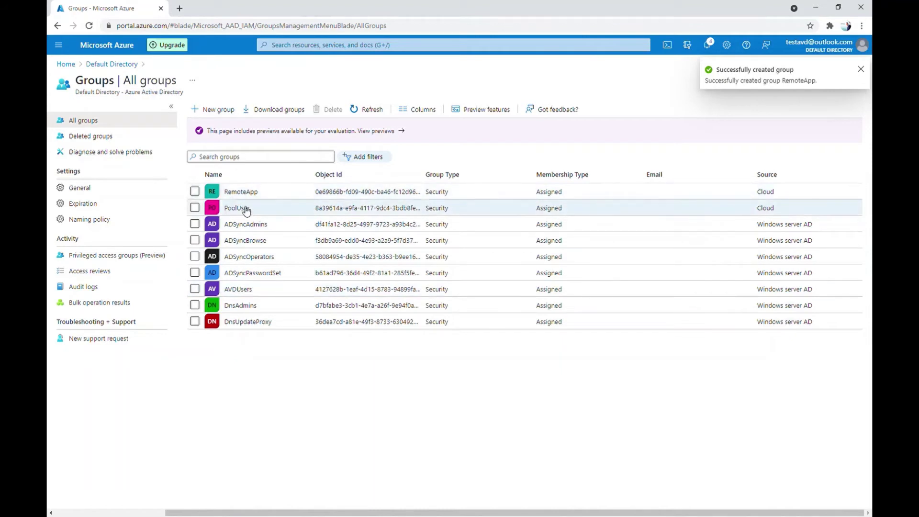
Select PoolUser and RemoteApp, then mark Step 3 as done in the Snipping Tool checklist
{"action": "left_click", "coordinate": [194, 207]}
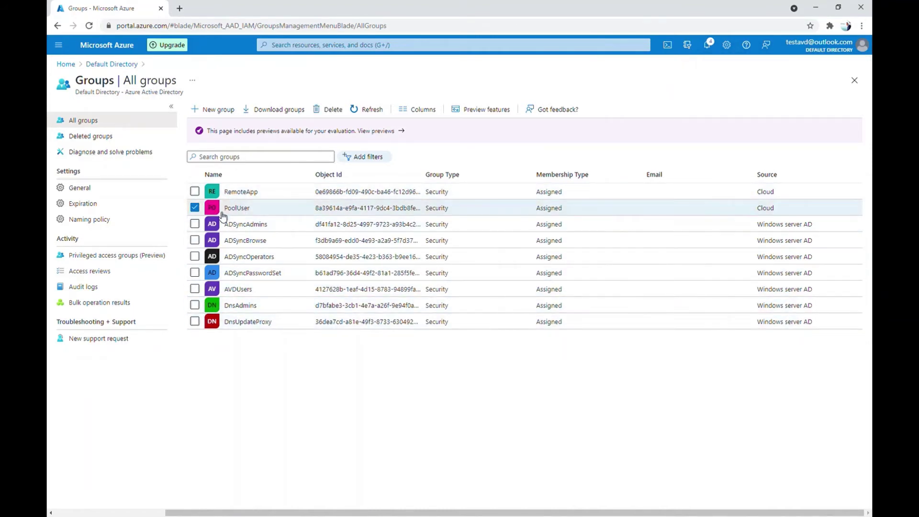
{"action": "left_click", "coordinate": [195, 191]}
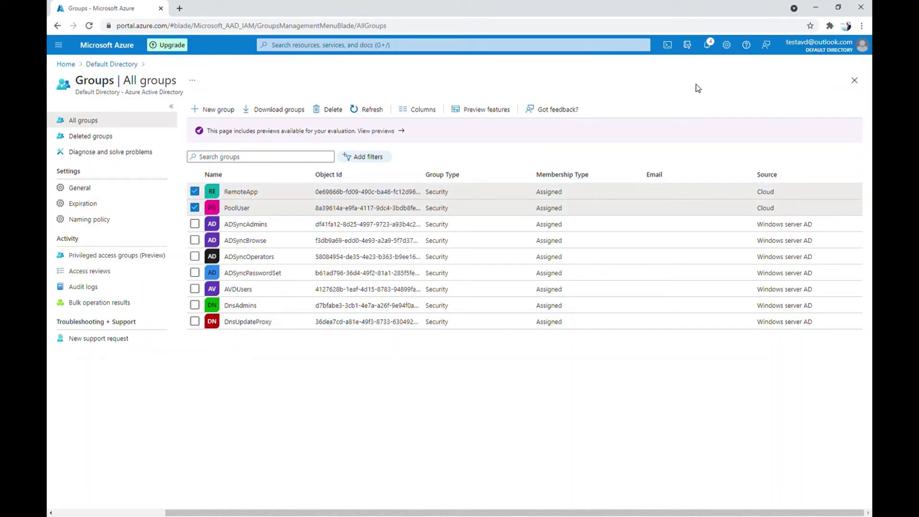
{"action": "key", "text": "alt+Tab"}
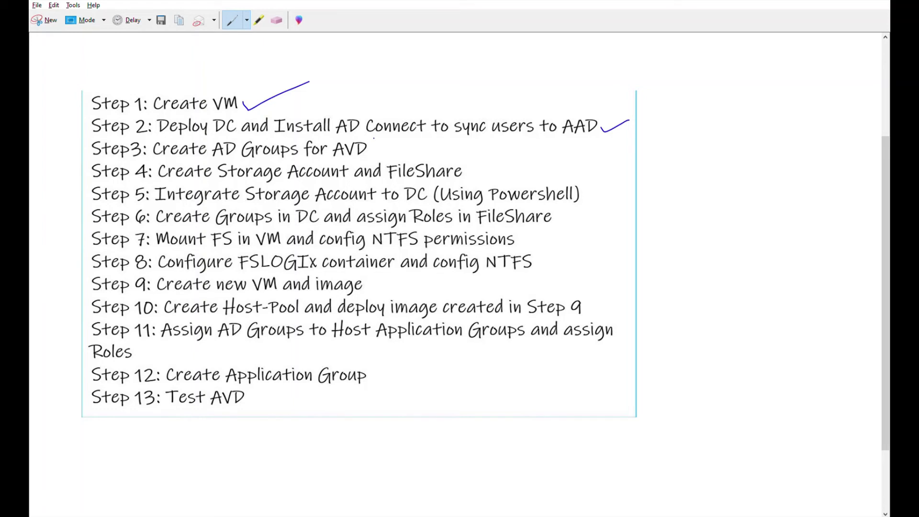
{"action": "left_click_drag", "start_coordinate": [379, 148], "coordinate": [419, 148]}
{"action": "scroll", "coordinate": [419, 141], "scroll_direction": "down", "scroll_amount": 1}
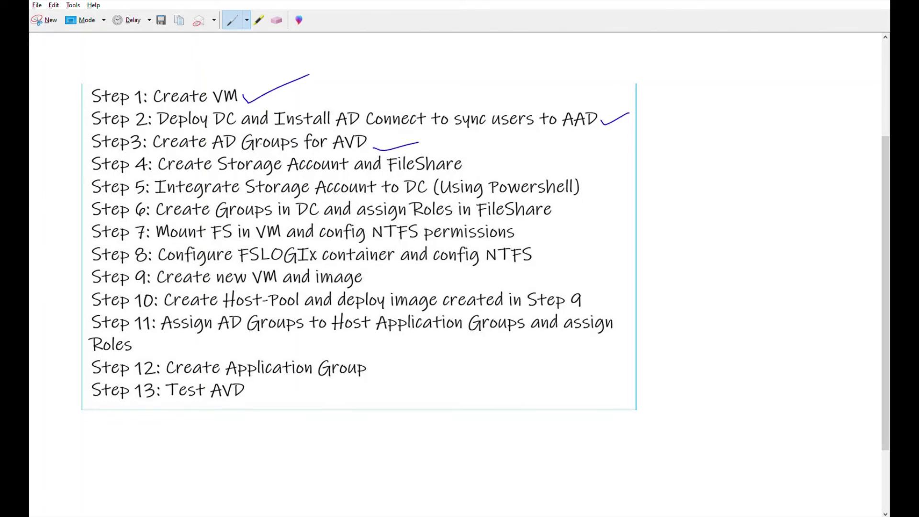